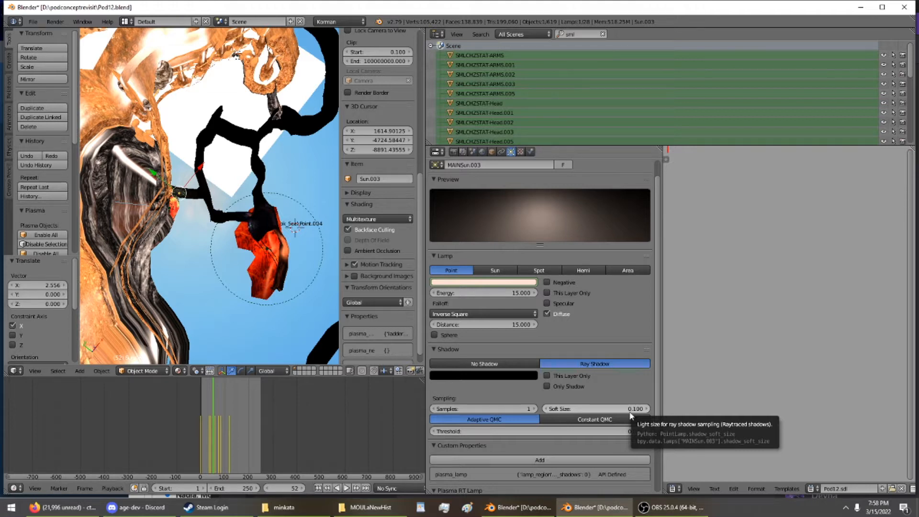
# Switch to the AthshebasGarden.blend window and widen its text editor to review both EderNaybree STATEDESC blocks in full.
pyautogui.click(519, 507)
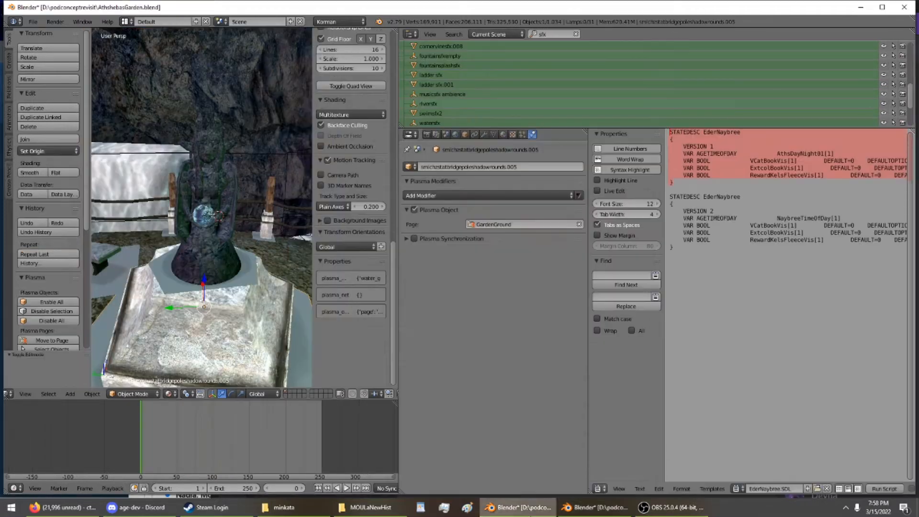
pyautogui.click(738, 295)
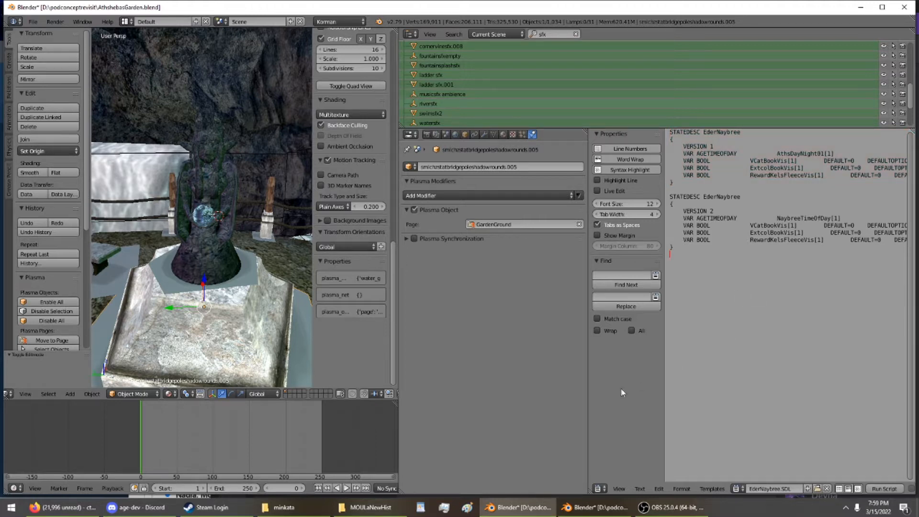
pyautogui.moveTo(588, 398); pyautogui.dragTo(528, 403)
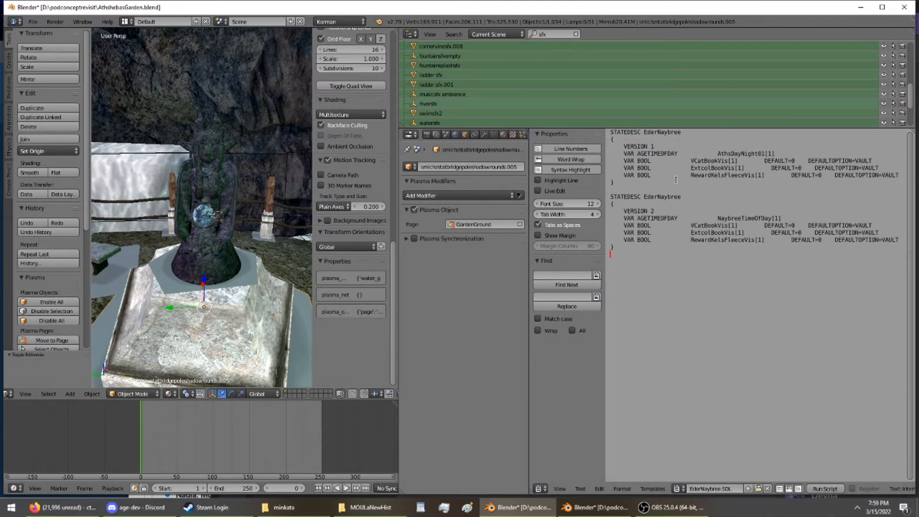
pyautogui.moveTo(660, 178); pyautogui.dragTo(609, 127)
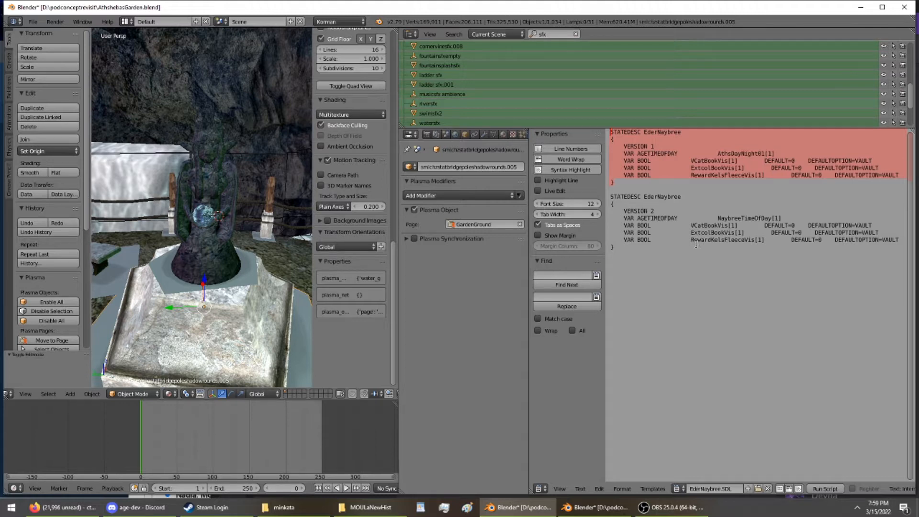
pyautogui.moveTo(802, 218); pyautogui.dragTo(718, 218)
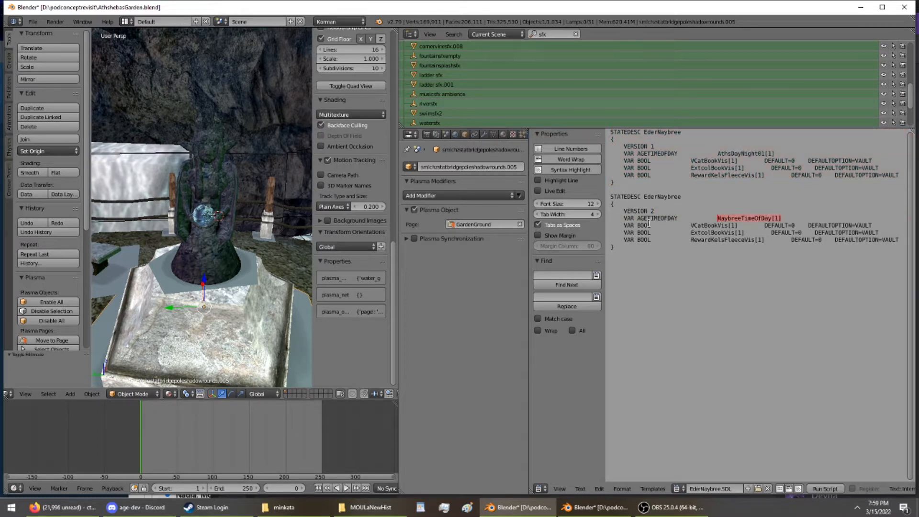
pyautogui.click(703, 269)
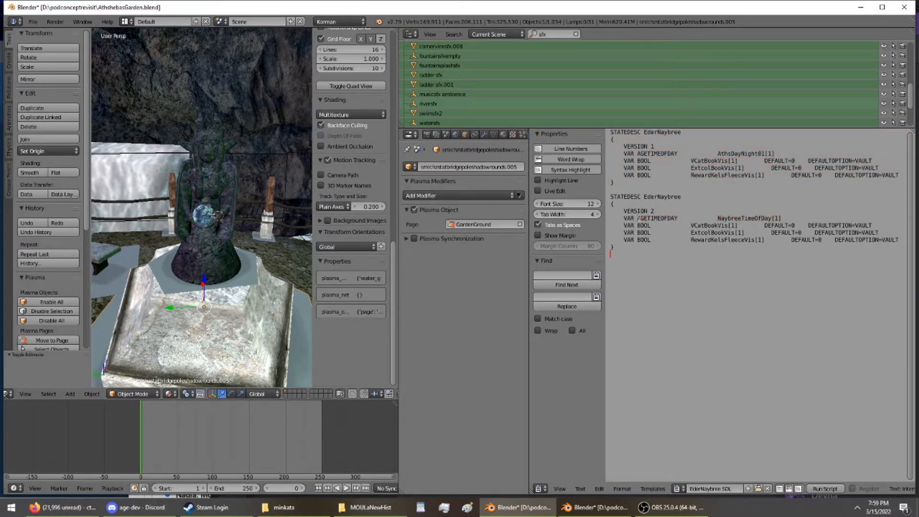
# Copy the whole VERSION 2 EderNaybree STATEDESC block from the garden's SDL text.
pyautogui.moveTo(611, 198); pyautogui.dragTo(657, 247)
pyautogui.rightClick(659, 233)
pyautogui.click(660, 233)
pyautogui.click(691, 271)
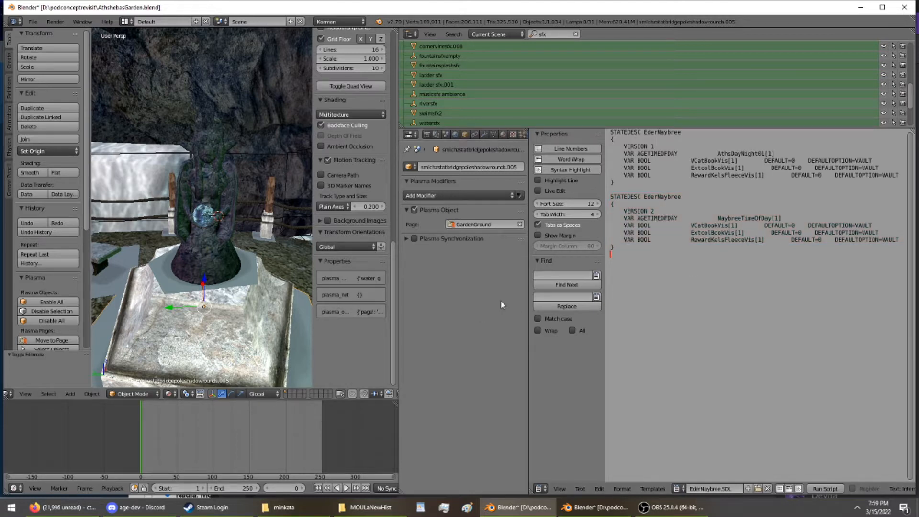
# Save AthshebasGarden.blend over the existing file and close its window to return to Pod12.blend.
pyautogui.hotkey('ctrl', 's')
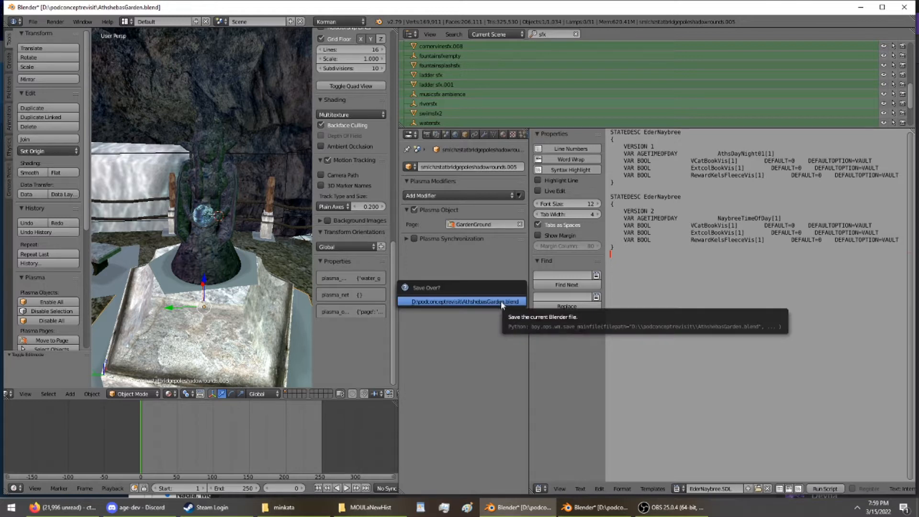
pyautogui.click(500, 300)
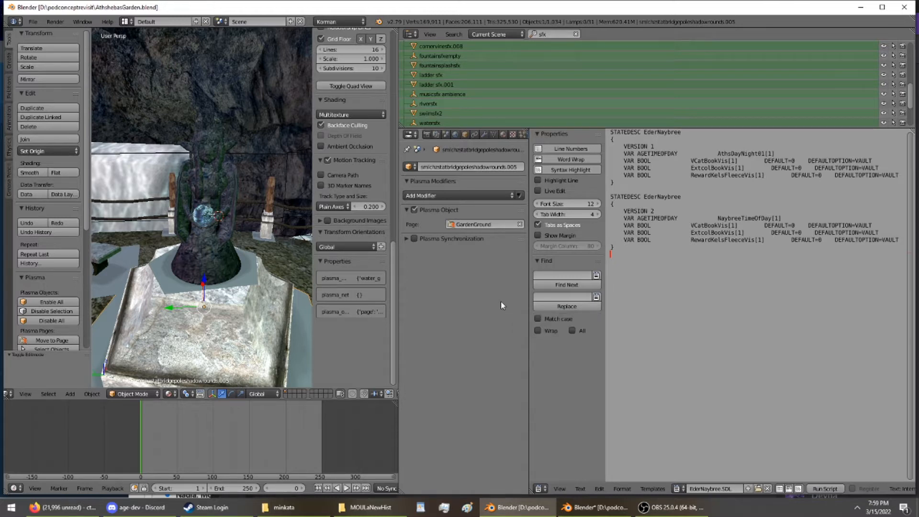
pyautogui.click(911, 9)
# Paste the copied STATEDESC block into the Pod12 SDL text and copy the age name Pod12Cal618 from the Plasma age settings.
pyautogui.rightClick(724, 233)
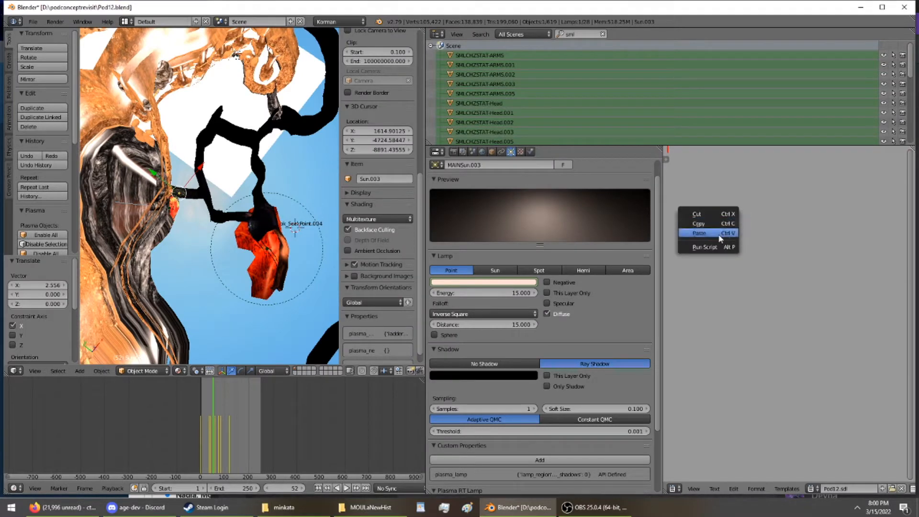
pyautogui.click(699, 234)
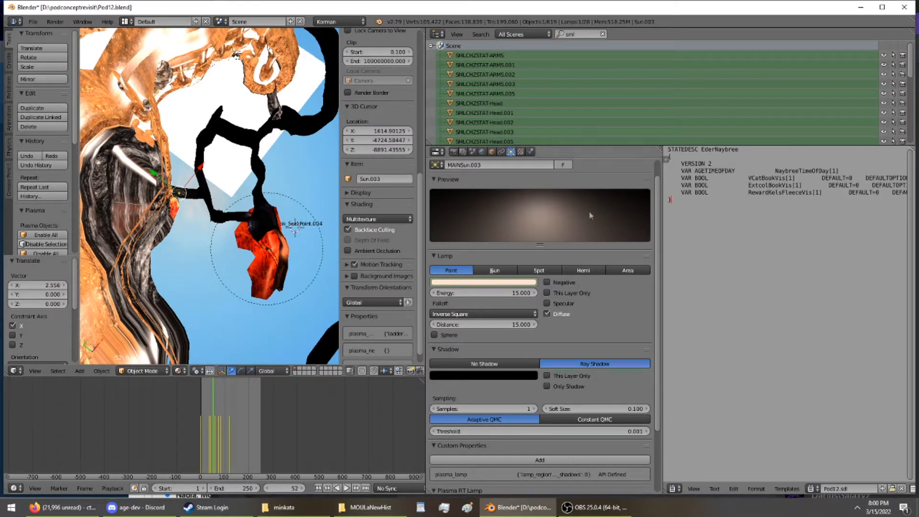
pyautogui.click(482, 151)
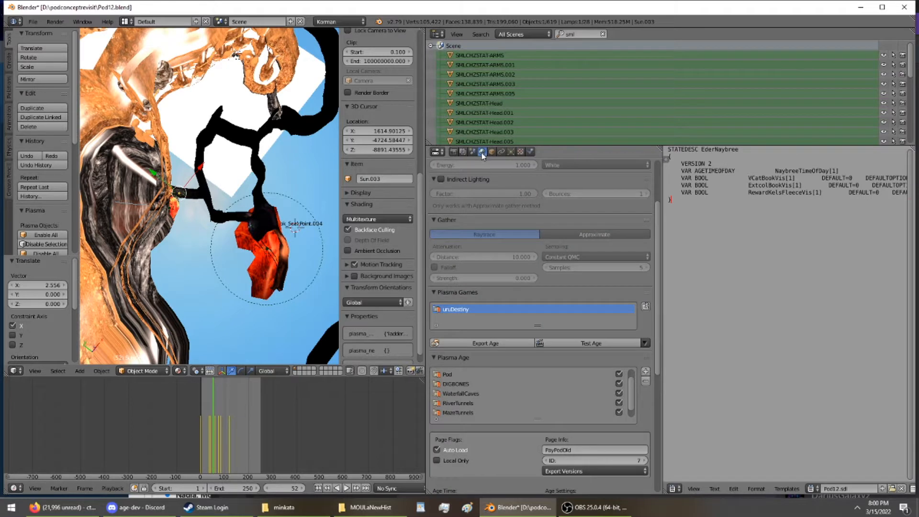
pyautogui.scroll(-4, 529, 306)
pyautogui.click(593, 434)
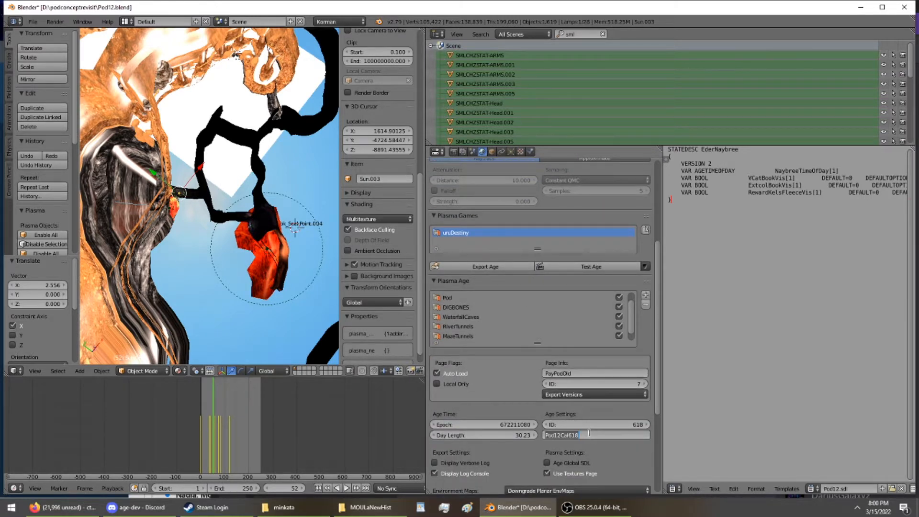
pyautogui.click(702, 222)
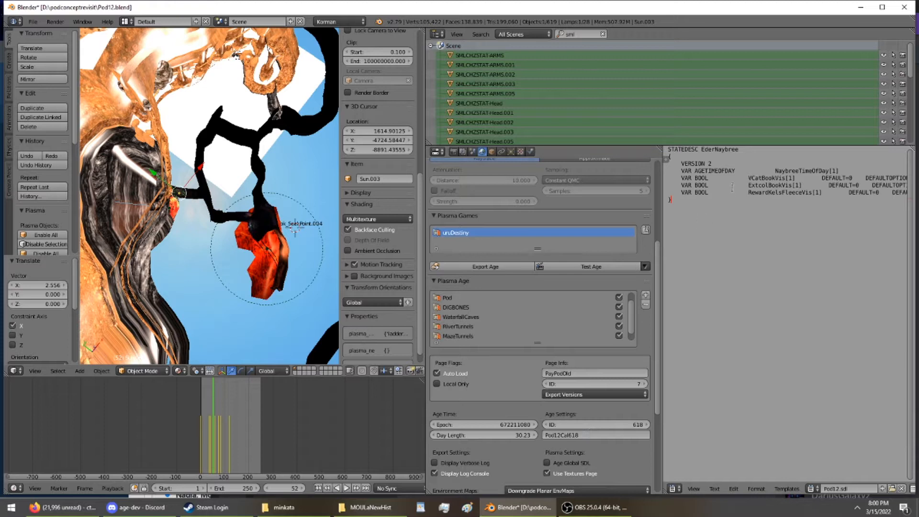
# Replace the EderNaybree descriptor name with Pod12Cal618 and set the VERSION number to 1.
pyautogui.moveTo(739, 150); pyautogui.dragTo(703, 149)
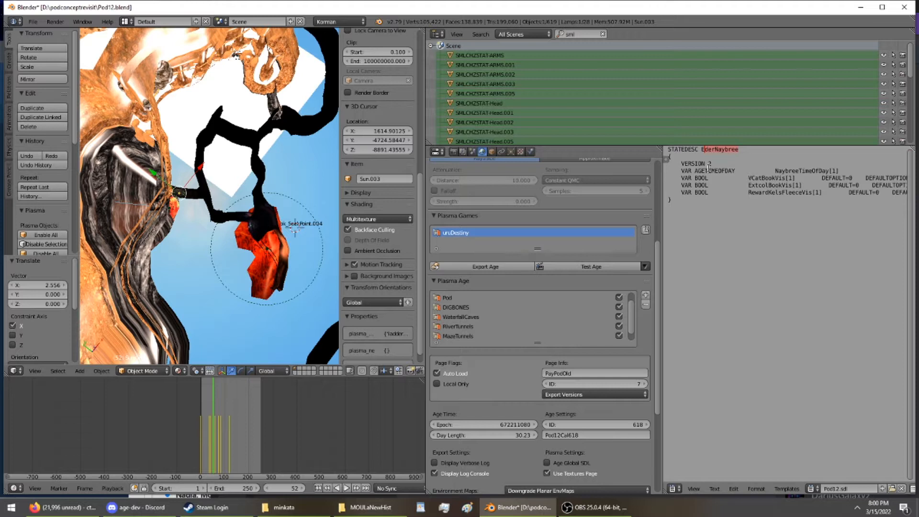
pyautogui.hotkey('ctrl', 'v')
pyautogui.press('BackSpace')
pyautogui.click(722, 165)
pyautogui.press('BackSpace')
pyautogui.write('1')
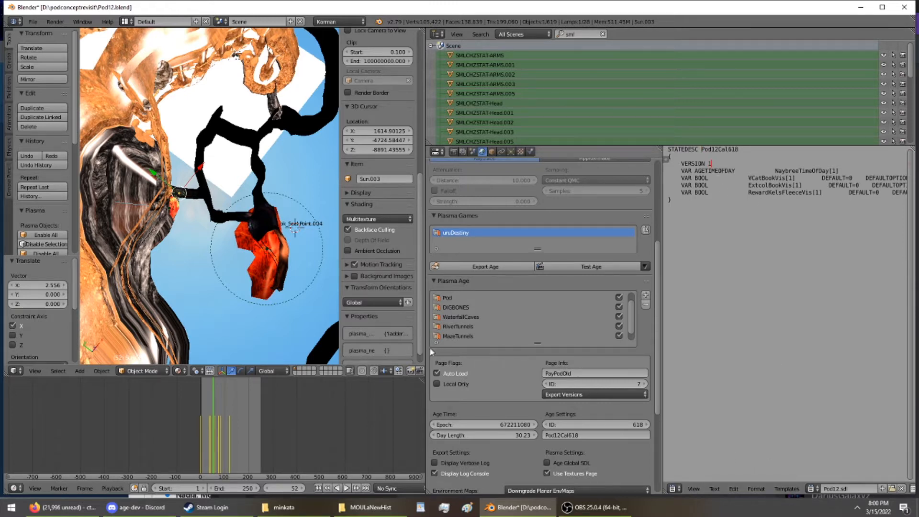
# Widen the text editor until the full variable lines fit, and highlight the ExtcolBookVis line.
pyautogui.moveTo(427, 351); pyautogui.dragTo(394, 351)
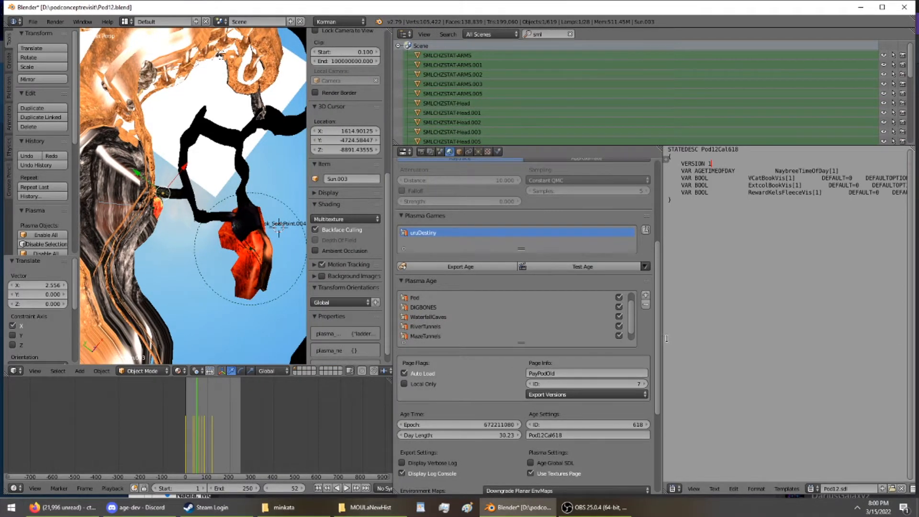
pyautogui.moveTo(665, 337); pyautogui.dragTo(599, 324)
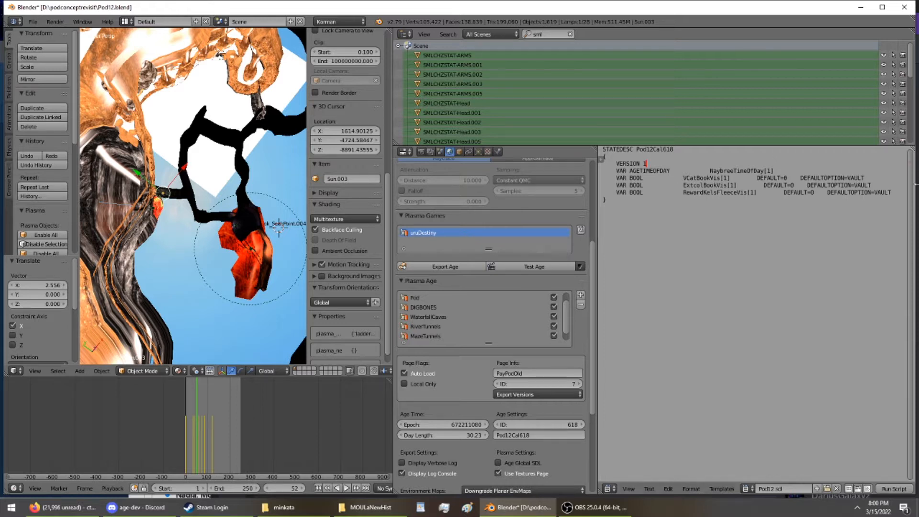
pyautogui.moveTo(875, 183); pyautogui.dragTo(616, 184)
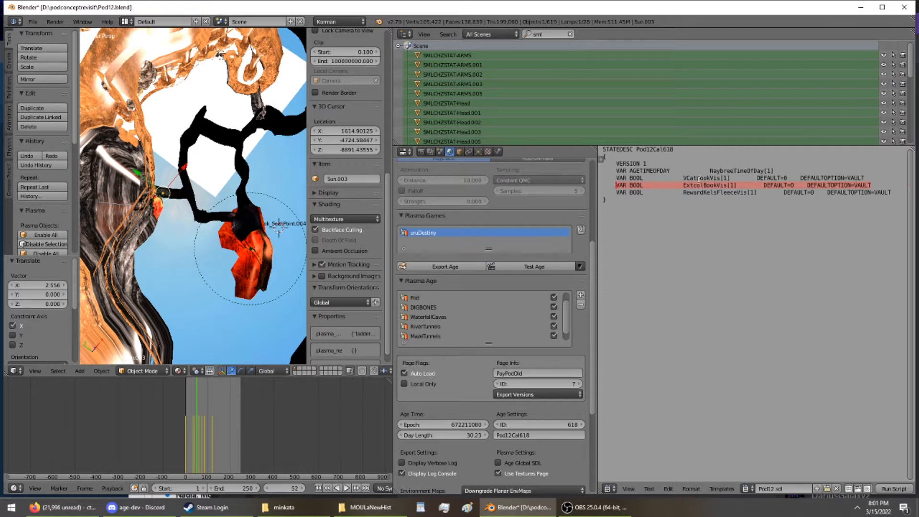
# Replace the variable name ExtcolBookVis with YeeshaPage, keeping the [1] suffix.
pyautogui.click(729, 186)
pyautogui.press('Left')
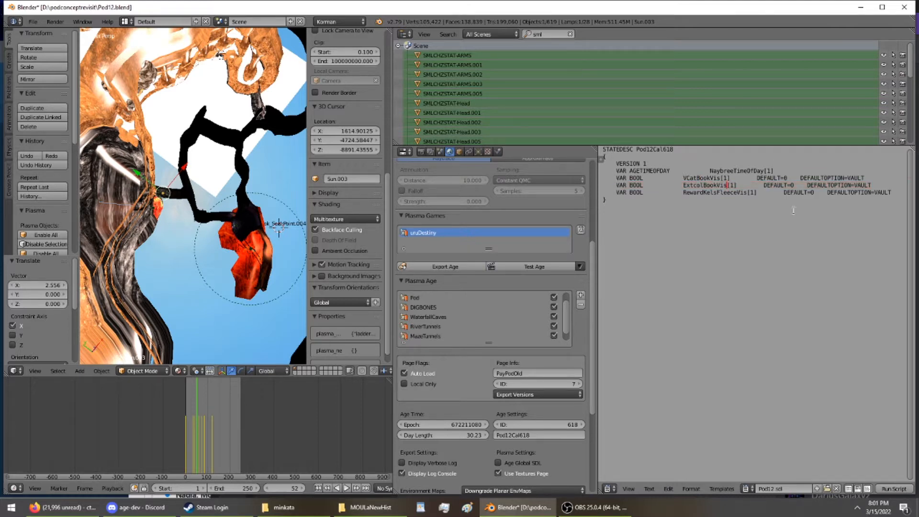
pyautogui.press('BackSpace')
pyautogui.press('BackSpace')
pyautogui.press('BackSpace')
pyautogui.press('BackSpace')
pyautogui.press('BackSpace')
pyautogui.press('BackSpace')
pyautogui.press('BackSpace')
pyautogui.press('BackSpace')
pyautogui.press('BackSpace')
pyautogui.press('BackSpace')
pyautogui.press('BackSpace')
pyautogui.press('BackSpace')
pyautogui.press('BackSpace')
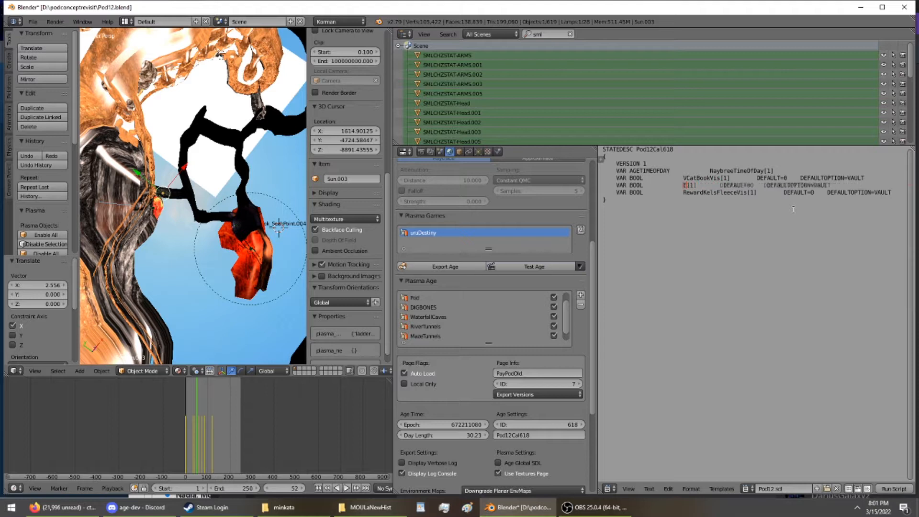
pyautogui.write('Y')
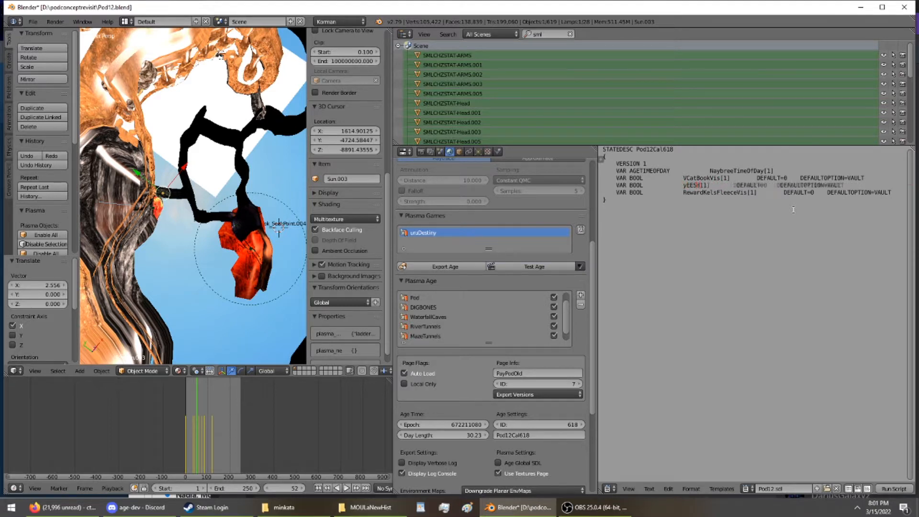
pyautogui.write('eeshaPage')
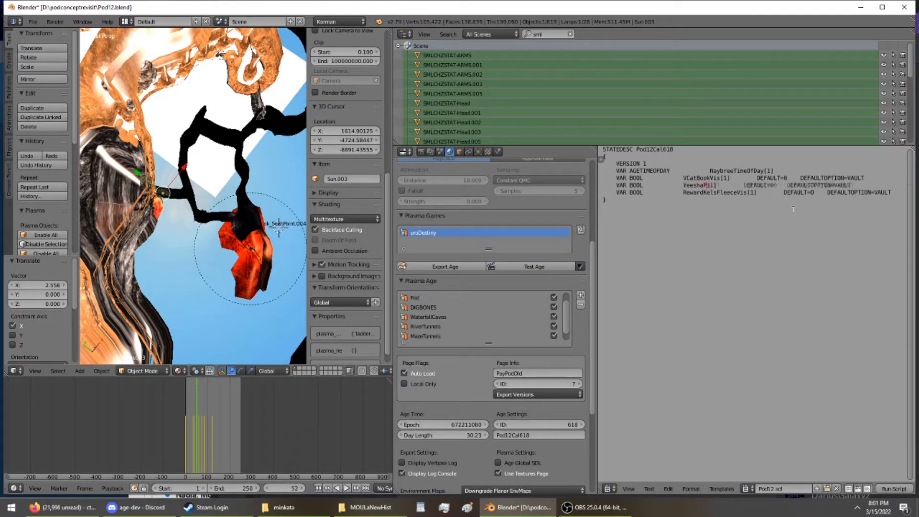
pyautogui.write('IDK')
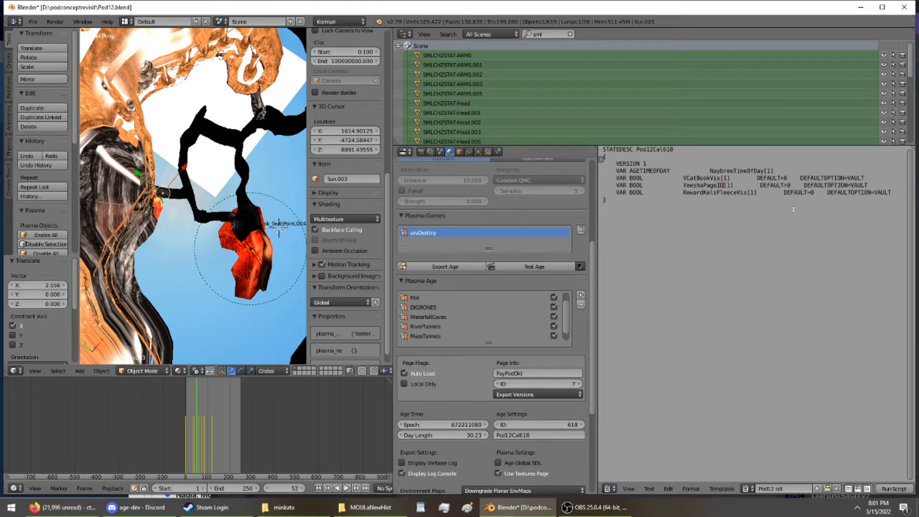
pyautogui.press('BackSpace')
pyautogui.press('BackSpace')
pyautogui.press('BackSpace')
pyautogui.write('IDK')
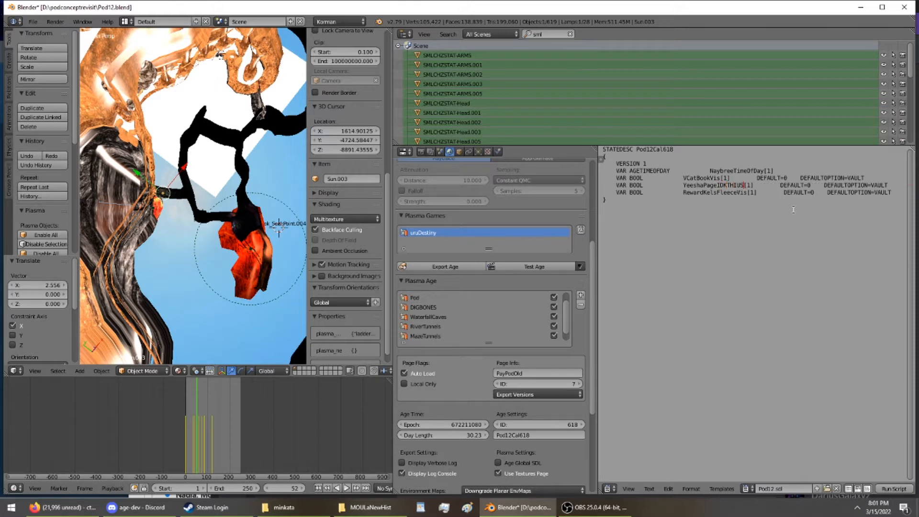
pyautogui.write('JustForLolz')
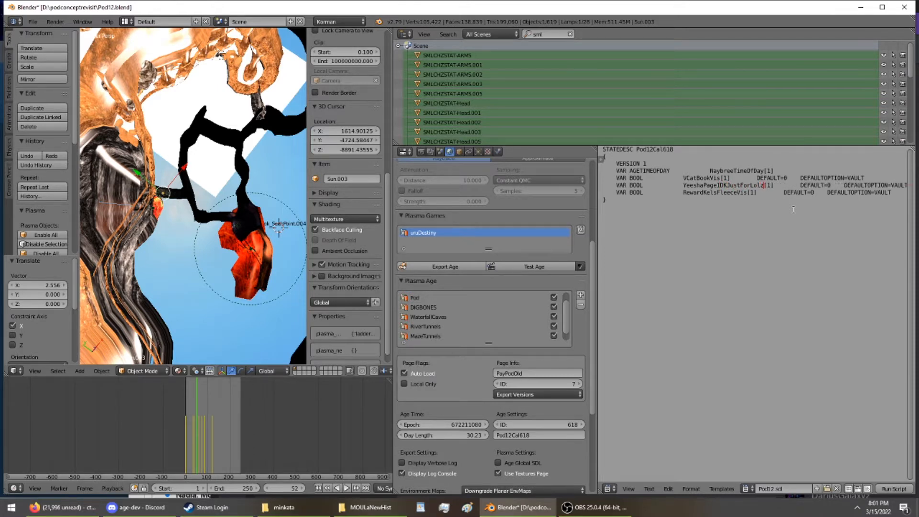
pyautogui.write('Vi')
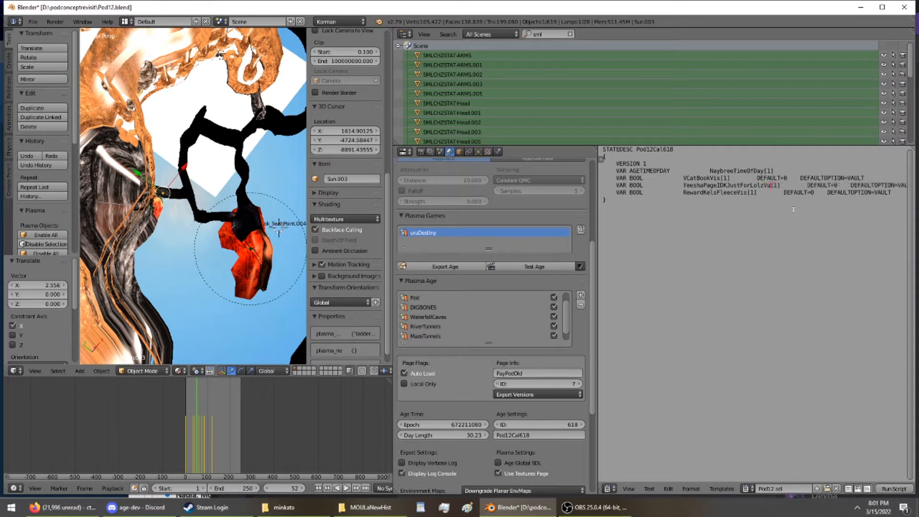
pyautogui.write('z')
pyautogui.press('BackSpace')
pyautogui.press('BackSpace')
pyautogui.press('BackSpace')
pyautogui.press('BackSpace')
pyautogui.press('BackSpace')
pyautogui.press('BackSpace')
pyautogui.press('BackSpace')
pyautogui.press('BackSpace')
pyautogui.press('BackSpace')
pyautogui.press('BackSpace')
pyautogui.press('BackSpace')
pyautogui.press('BackSpace')
pyautogui.press('BackSpace')
pyautogui.press('BackSpace')
pyautogui.press('BackSpace')
pyautogui.press('BackSpace')
pyautogui.press('BackSpace')
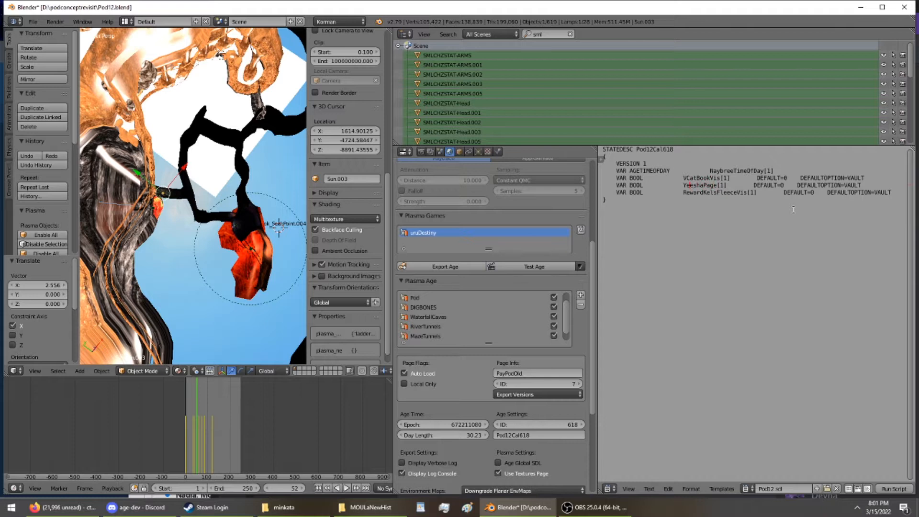
# Extend the YeeshaPage variable name to VisYeeshaPage## with a Vis prefix and a ## placeholder.
pyautogui.write('Viz')
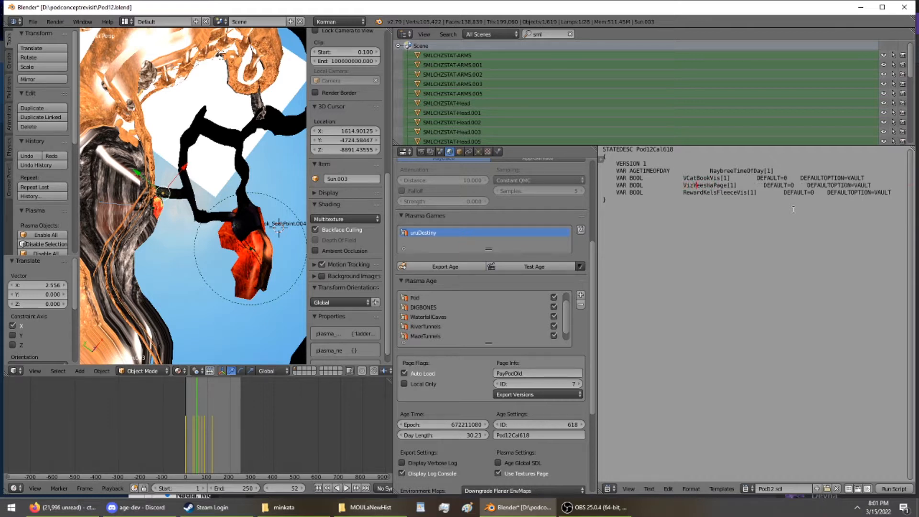
pyautogui.press('BackSpace')
pyautogui.write('sha')
pyautogui.write('PagePod')
pyautogui.write('Myster')
pyautogui.press('BackSpace')
pyautogui.press('BackSpace')
pyautogui.press('BackSpace')
pyautogui.press('BackSpace')
pyautogui.press('BackSpace')
pyautogui.press('BackSpace')
pyautogui.press('BackSpace')
pyautogui.press('BackSpace')
pyautogui.press('BackSpace')
pyautogui.write('??')
pyautogui.press('BackSpace')
pyautogui.press('BackSpace')
pyautogui.write('##')
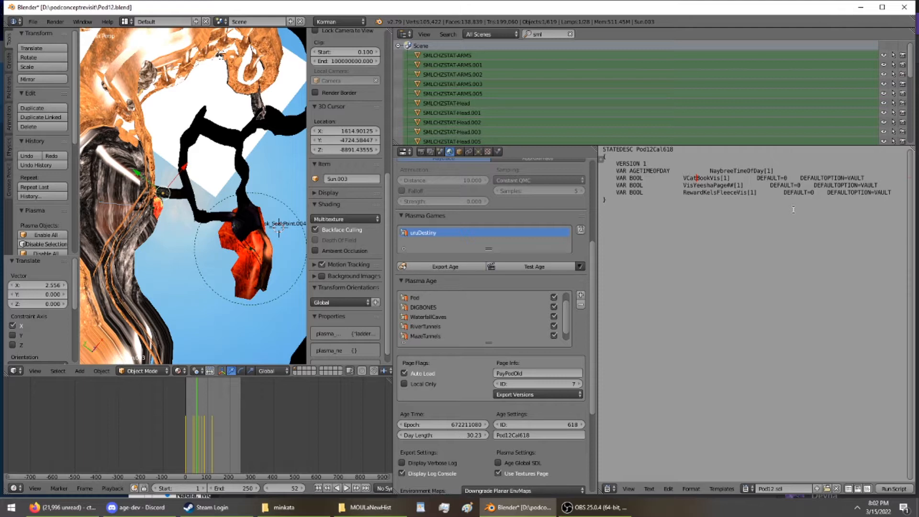
# Rename the VCatBookVis variable to UnknownBookVis.
pyautogui.press('BackSpace')
pyautogui.press('BackSpace')
pyautogui.press('BackSpace')
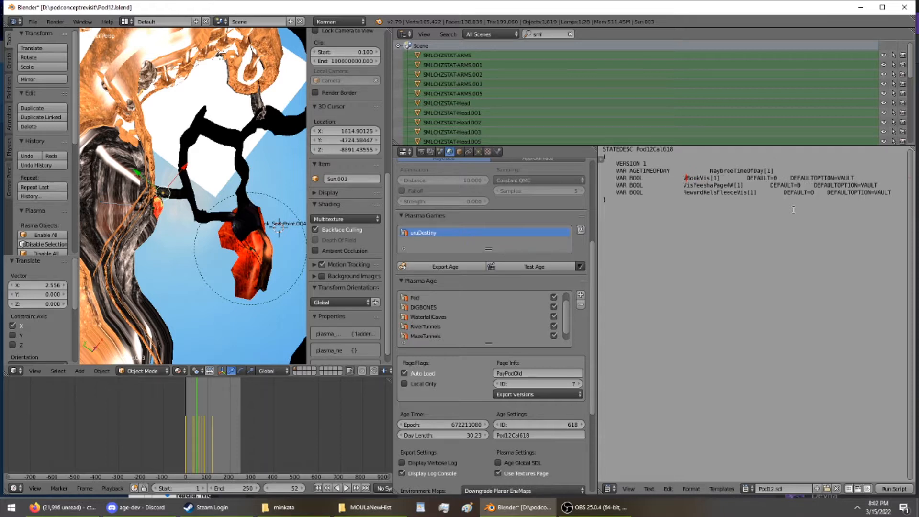
pyautogui.press('BackSpace')
pyautogui.write('Unkn')
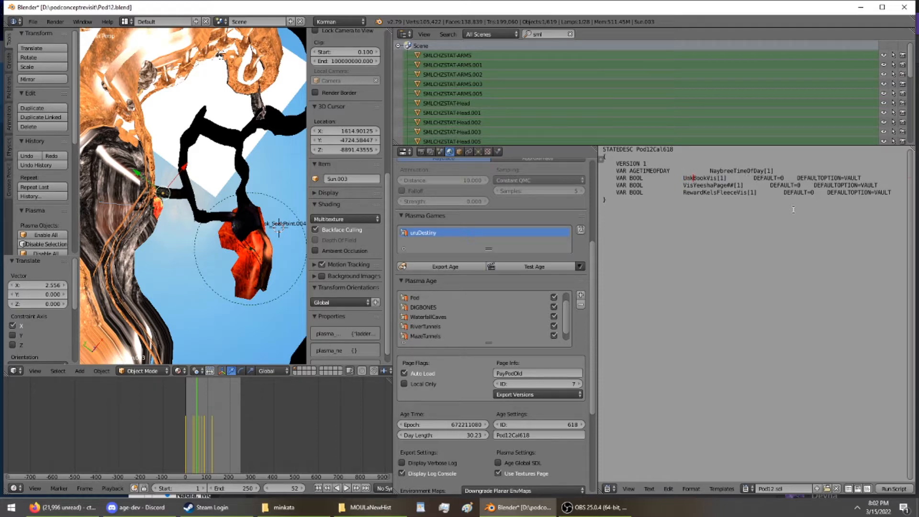
pyautogui.write('own')
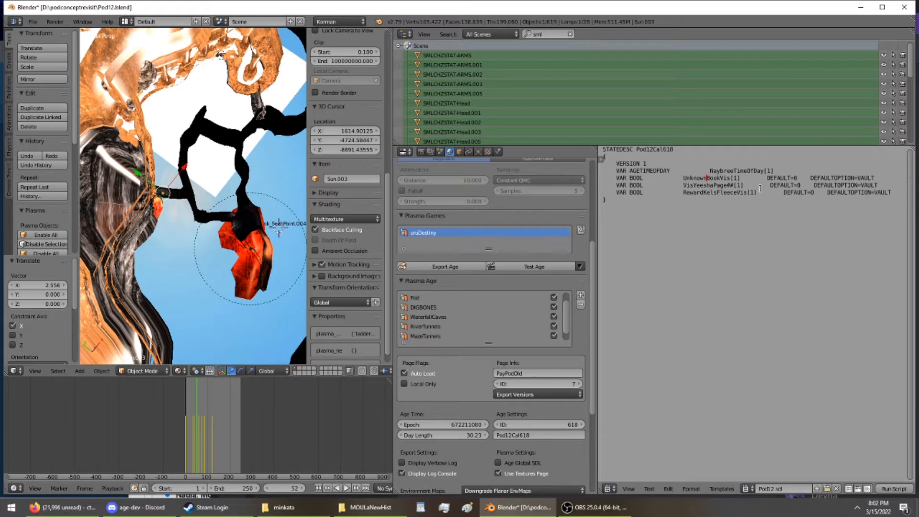
# Rename the AGETIMEOFDAY variable from NaybreeTimeOfDay to Pod12TimeOfDay.
pyautogui.press('BackSpace')
pyautogui.press('BackSpace')
pyautogui.press('BackSpace')
pyautogui.press('BackSpace')
pyautogui.press('BackSpace')
pyautogui.press('BackSpace')
pyautogui.write('Pod12')
# Save Pod12.blend over the existing file with the edited SDL text.
pyautogui.click(741, 163)
pyautogui.hotkey('ctrl', 's')
pyautogui.click(720, 226)
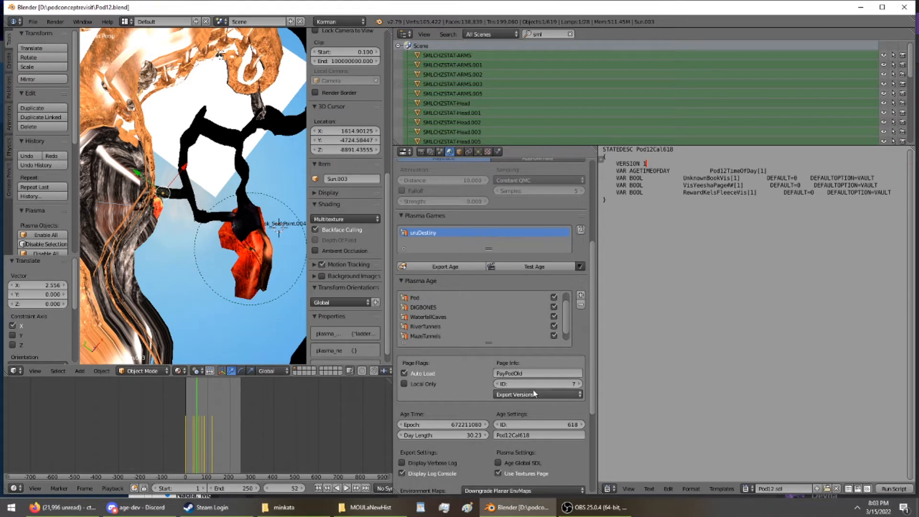
# Set the SDL variable of Sun.003's Animation modifier to Pod12TimeOfDay and copy that name.
pyautogui.click(498, 151)
pyautogui.moveTo(266, 277); pyautogui.dragTo(142, 221, button='middle')
pyautogui.scroll(2, 145, 232)
pyautogui.scroll(-2, 142, 221)
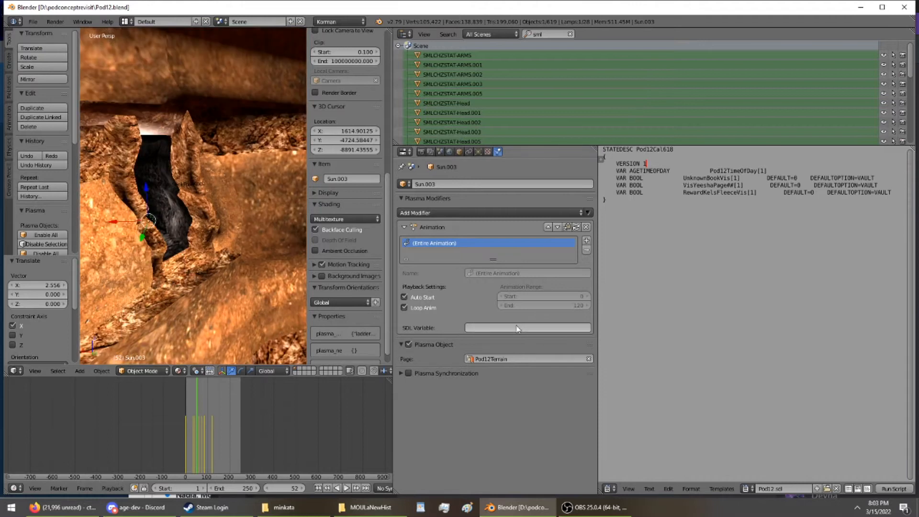
pyautogui.click(491, 327)
pyautogui.write('Pod12TimeOfDay')
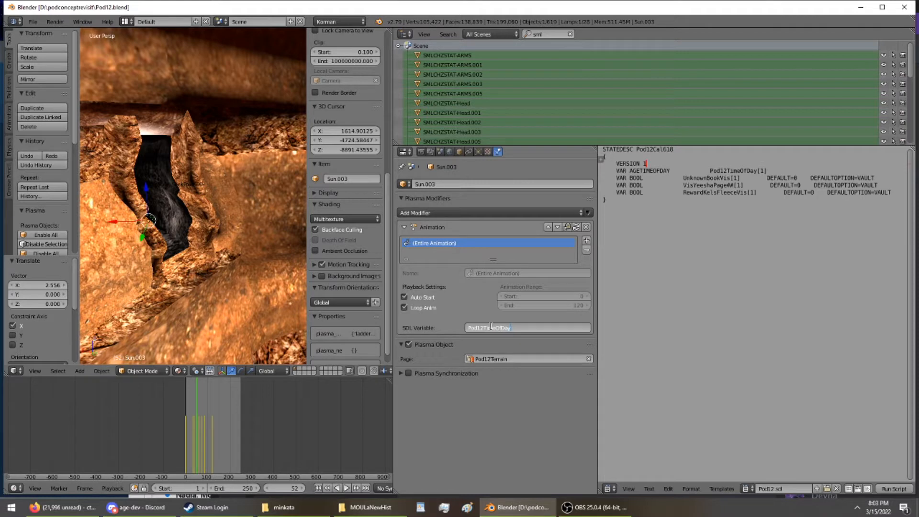
pyautogui.press('Return')
pyautogui.click(548, 331)
pyautogui.hotkey('ctrl', 'c')
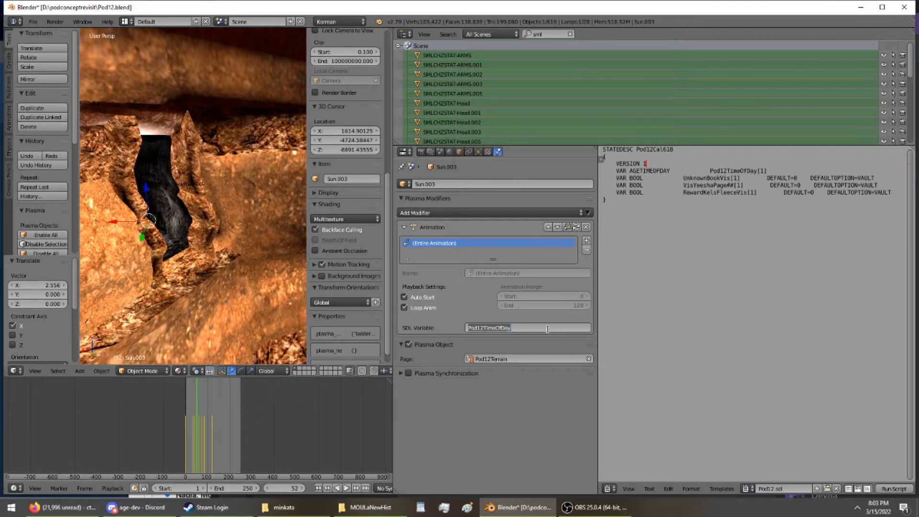
pyautogui.click(548, 385)
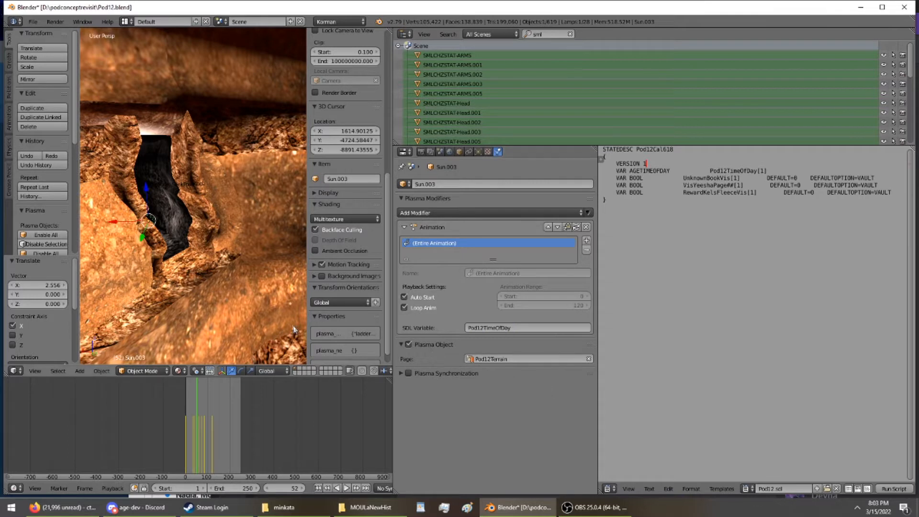
# Set the SDL variable of the topmost Sun lamp's Animation modifier to Pod12TimeOfDay.
pyautogui.scroll(-10, 202, 289)
pyautogui.moveTo(203, 290); pyautogui.dragTo(213, 210, button='middle')
pyautogui.moveTo(224, 179); pyautogui.dragTo(207, 134, button='middle')
pyautogui.rightClick(193, 106)
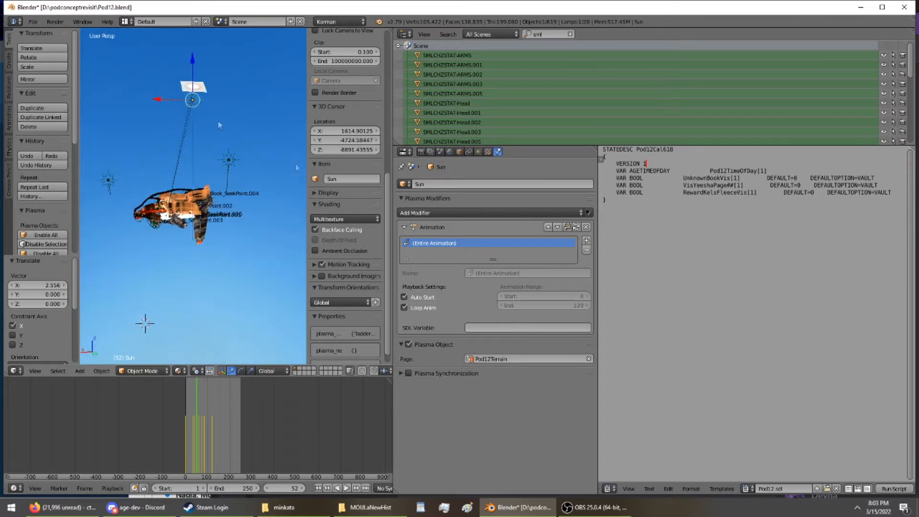
pyautogui.click(473, 328)
pyautogui.hotkey('ctrl', 'v')
# Enter Pod12TimeOfDay as the SDL variable in the Animation modifier of Sun.001.
pyautogui.click(229, 159)
pyautogui.rightClick(229, 160)
pyautogui.click(496, 327)
pyautogui.hotkey('ctrl', 'v')
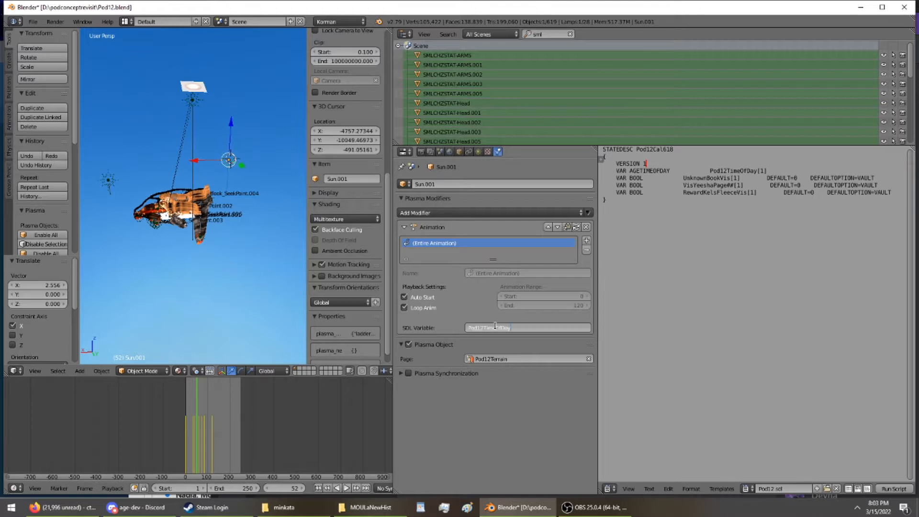
pyautogui.press('Return')
# Enter Pod12TimeOfDay as the SDL variable in the Animation modifier of Sun.002.
pyautogui.rightClick(109, 180)
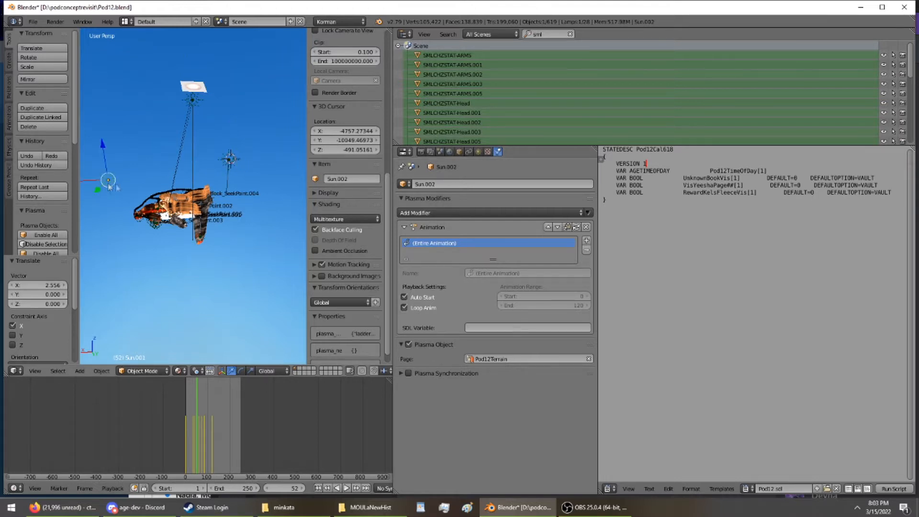
pyautogui.click(493, 327)
pyautogui.hotkey('ctrl', 'v')
pyautogui.press('Return')
pyautogui.scroll(6, 278, 264)
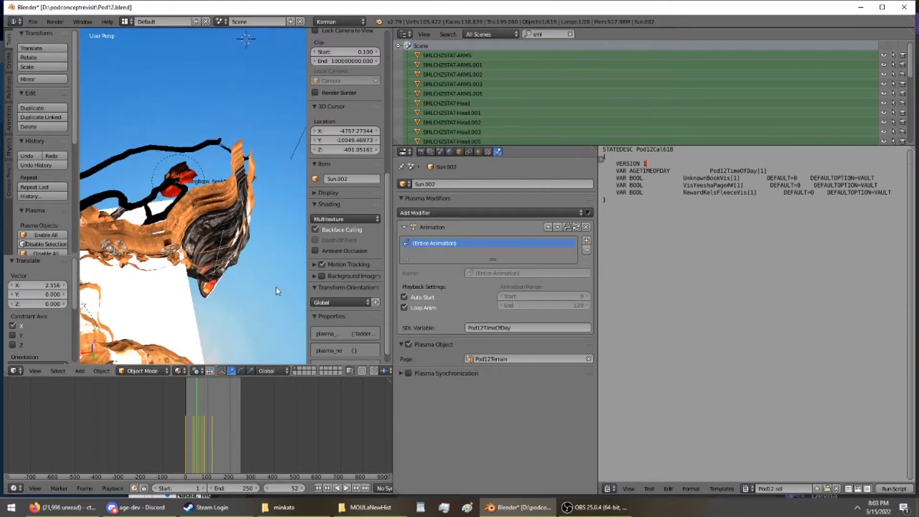
pyautogui.moveTo(230, 288); pyautogui.dragTo(275, 266, button='middle')
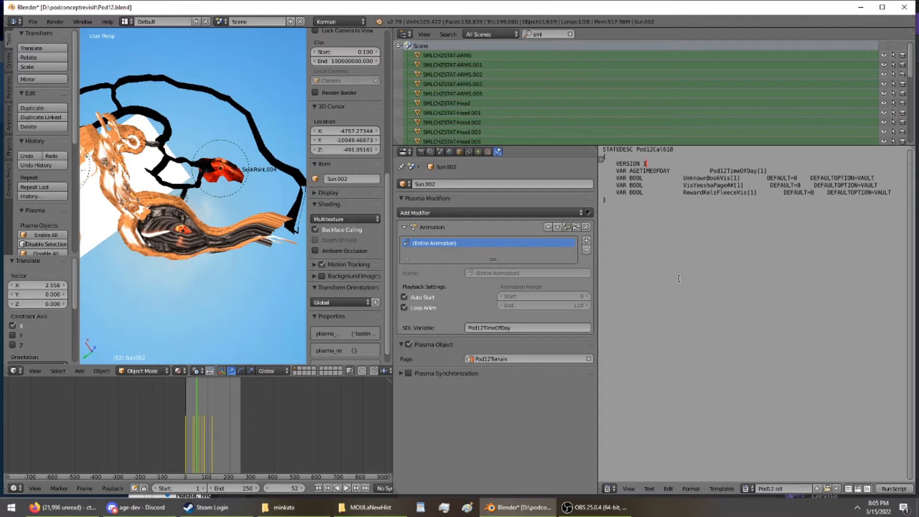
# Rename the RewardKelsFleeceVis variable to RewardSwimTrunksVis in the SDL text.
pyautogui.click(717, 192)
pyautogui.press('BackSpace')
pyautogui.press('BackSpace')
pyautogui.press('BackSpace')
pyautogui.press('BackSpace')
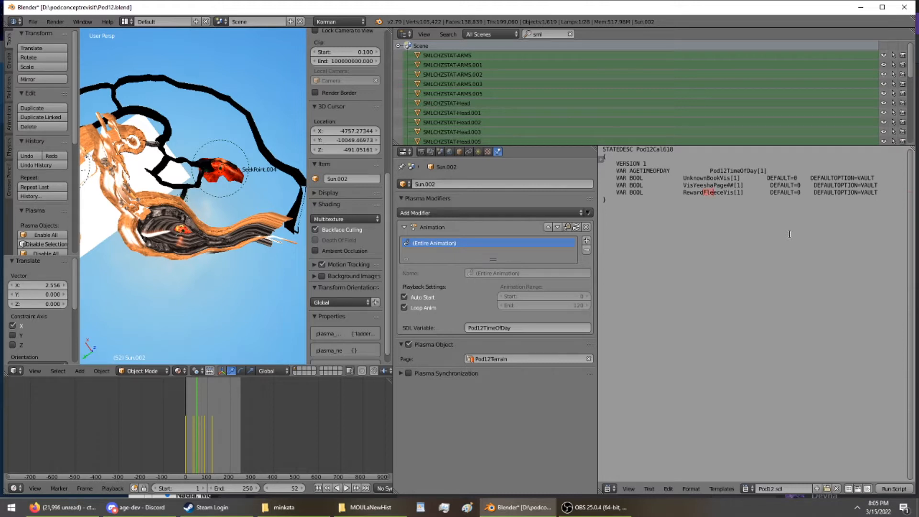
pyautogui.press('BackSpace')
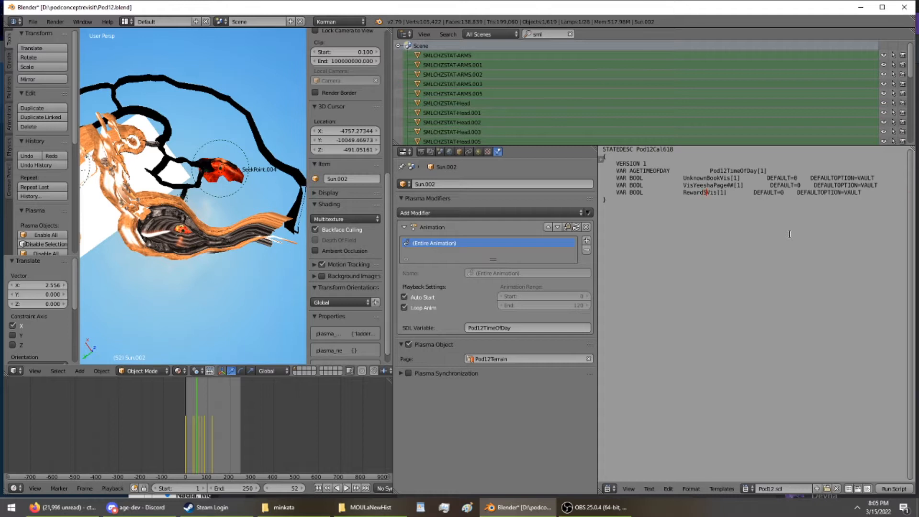
pyautogui.write('SwimTrunks')
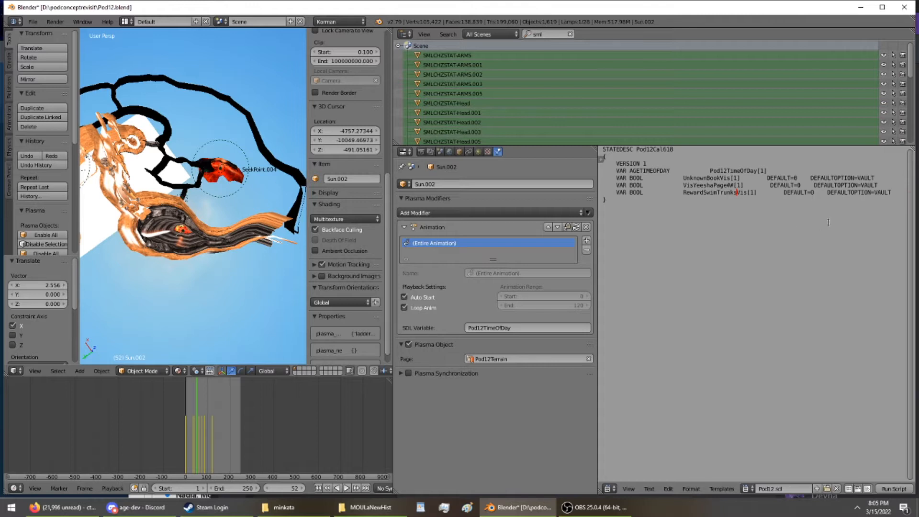
pyautogui.moveTo(608, 217); pyautogui.dragTo(597, 148)
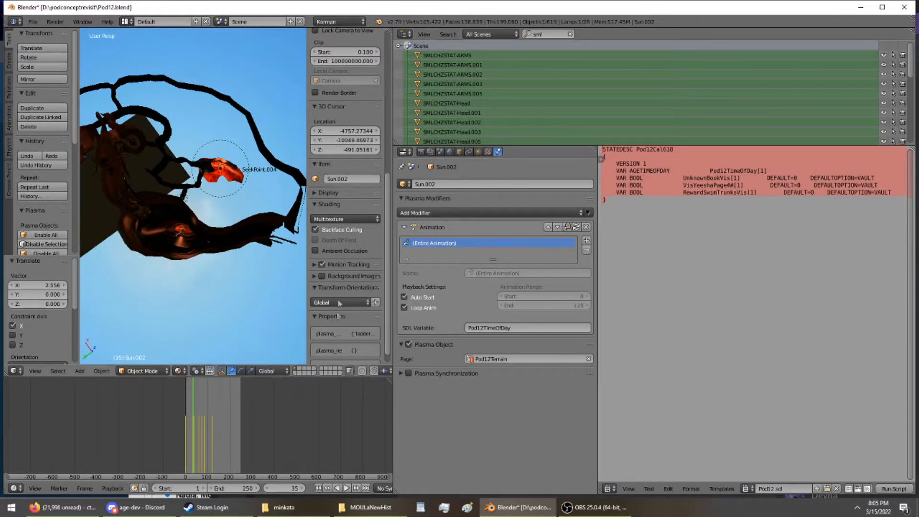
pyautogui.click(652, 226)
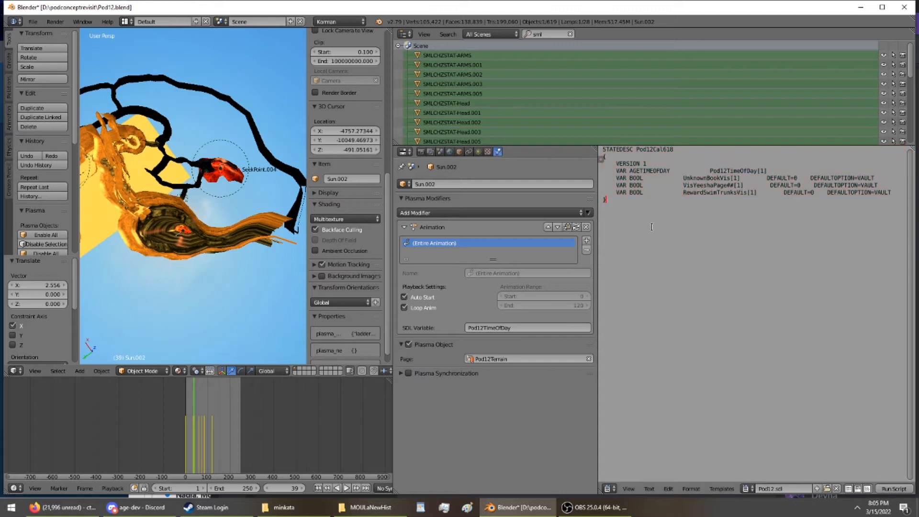
pyautogui.hotkey('ctrl', 'v')
pyautogui.hotkey('ctrl', 'z')
# Duplicate the entire Pod12Cal618 state descriptor block below the original.
pyautogui.moveTo(653, 210); pyautogui.dragTo(601, 135)
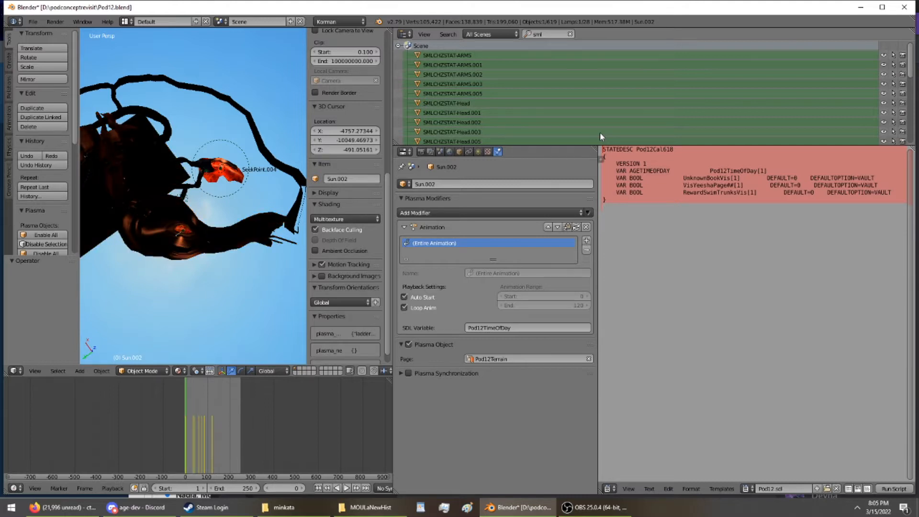
pyautogui.rightClick(628, 205)
pyautogui.click(613, 185)
pyautogui.click(651, 228)
pyautogui.hotkey('ctrl', 'v')
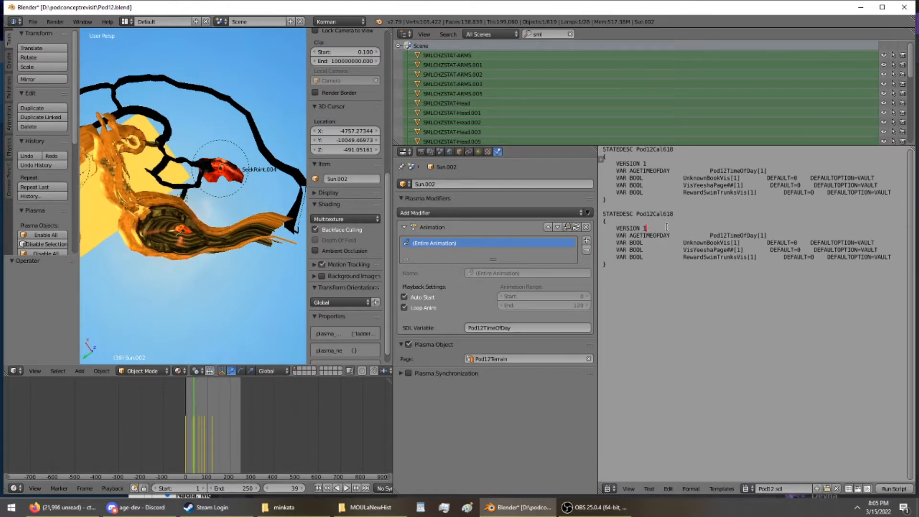
# Set the version of the duplicated state descriptor to 2.
pyautogui.hotkey('ctrl', 'shift', 's')
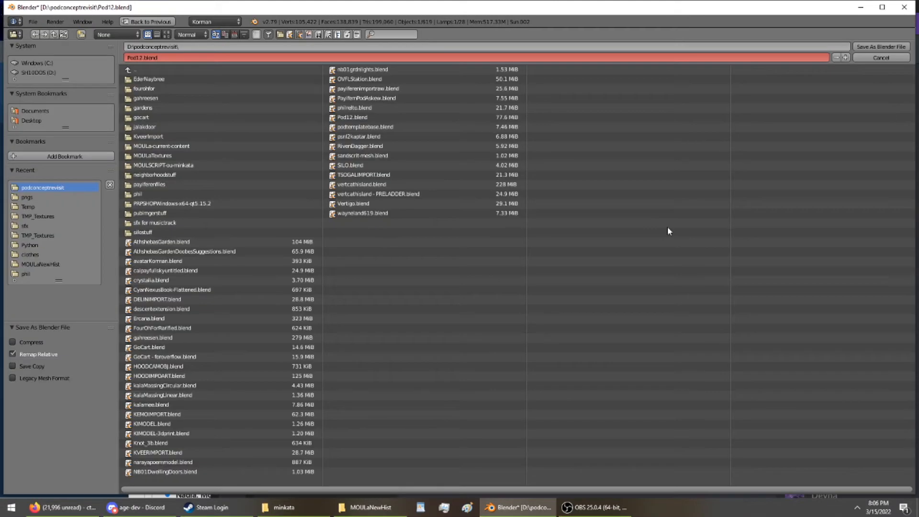
pyautogui.press('Escape')
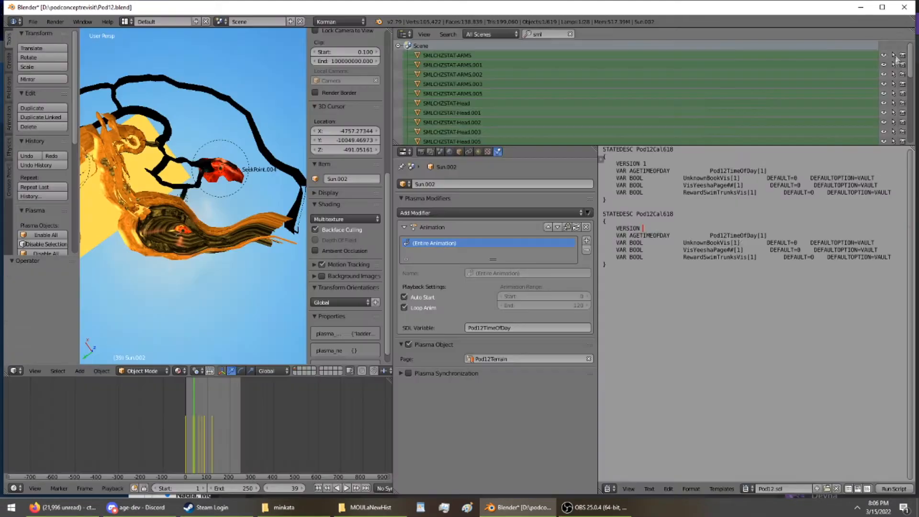
pyautogui.write('2')
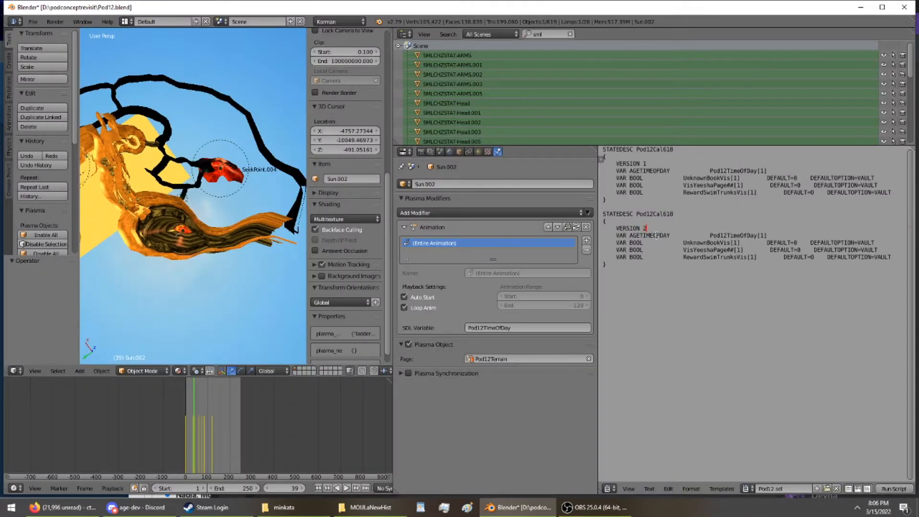
# Duplicate the RewardSwimTrunksVis variable line within the version 2 state descriptor.
pyautogui.moveTo(902, 257); pyautogui.dragTo(617, 259)
pyautogui.rightClick(620, 257)
pyautogui.click(620, 258)
pyautogui.click(619, 257)
pyautogui.press('Return')
pyautogui.press('Up')
pyautogui.hotkey('ctrl', 'v')
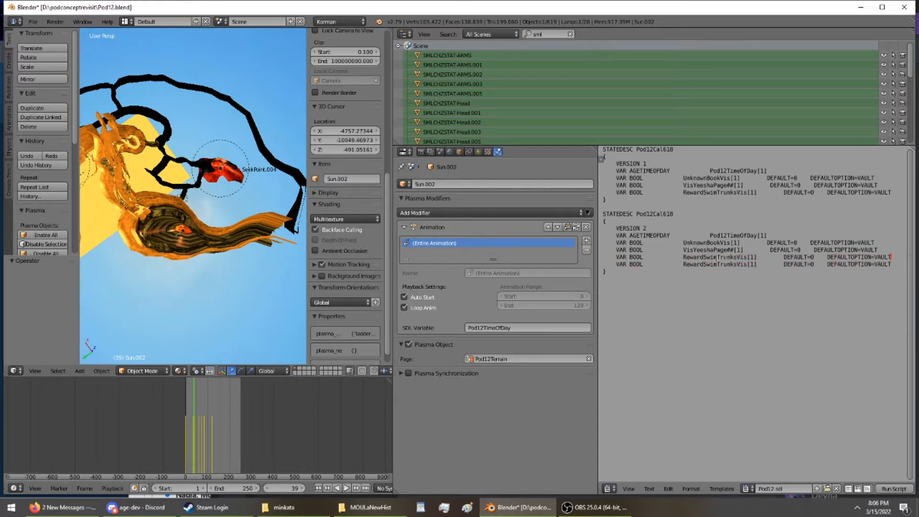
# Rename the last RewardSwimTrunksVis variable in the version 2 descriptor to RewardMysteryClothingVis.
pyautogui.click(736, 263)
pyautogui.press('BackSpace')
pyautogui.press('BackSpace')
pyautogui.press('BackSpace')
pyautogui.press('BackSpace')
pyautogui.press('BackSpace')
pyautogui.press('BackSpace')
pyautogui.press('BackSpace')
pyautogui.press('BackSpace')
pyautogui.press('BackSpace')
pyautogui.press('BackSpace')
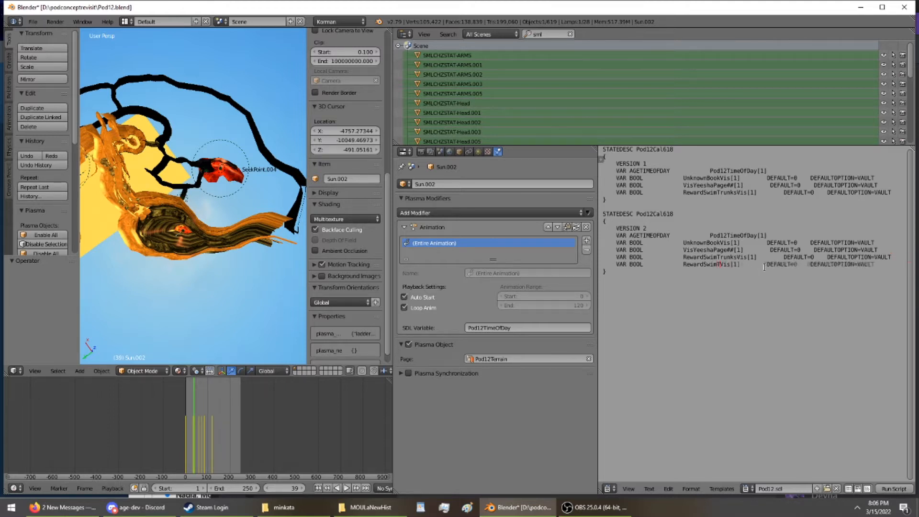
pyautogui.write('MysteryClothing')
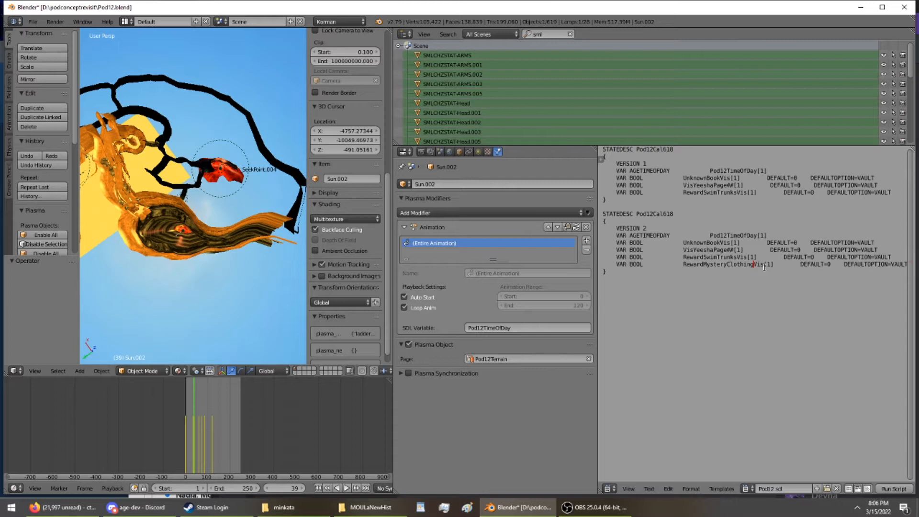
# Delete the version 2 state descriptor and save over the existing Pod12.blend.
pyautogui.moveTo(607, 272); pyautogui.dragTo(577, 213)
pyautogui.press('Delete')
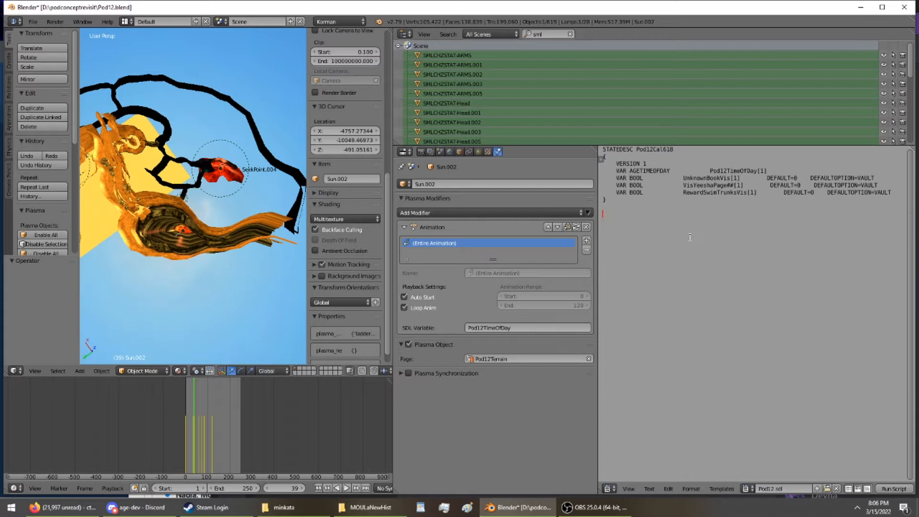
pyautogui.hotkey('ctrl', 's')
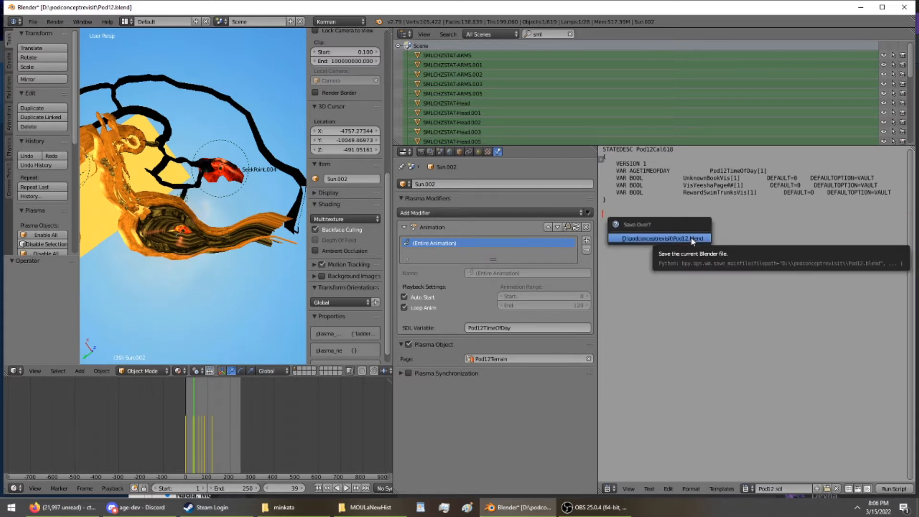
pyautogui.click(692, 240)
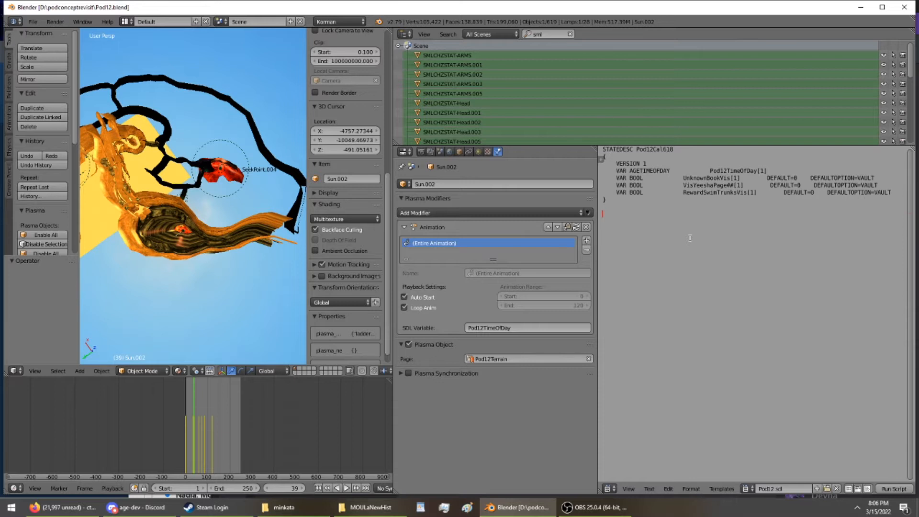
pyautogui.click(607, 488)
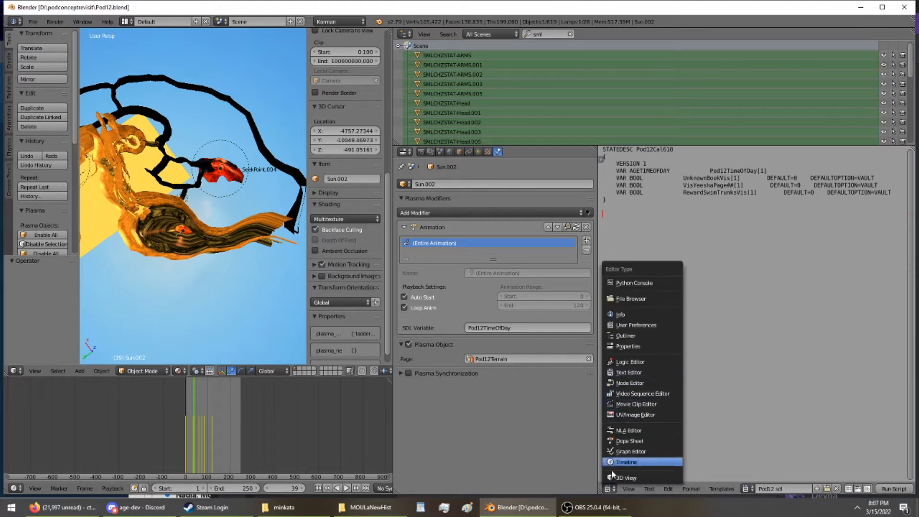
pyautogui.click(618, 373)
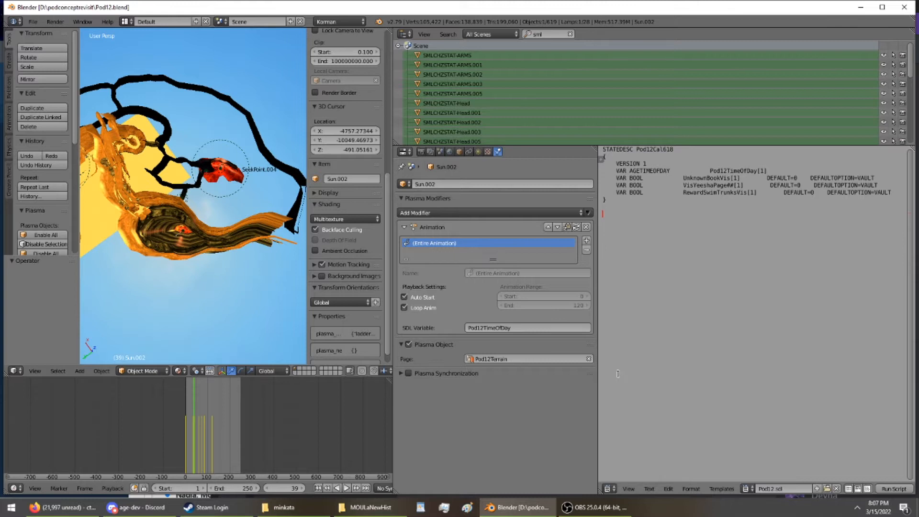
pyautogui.click(747, 489)
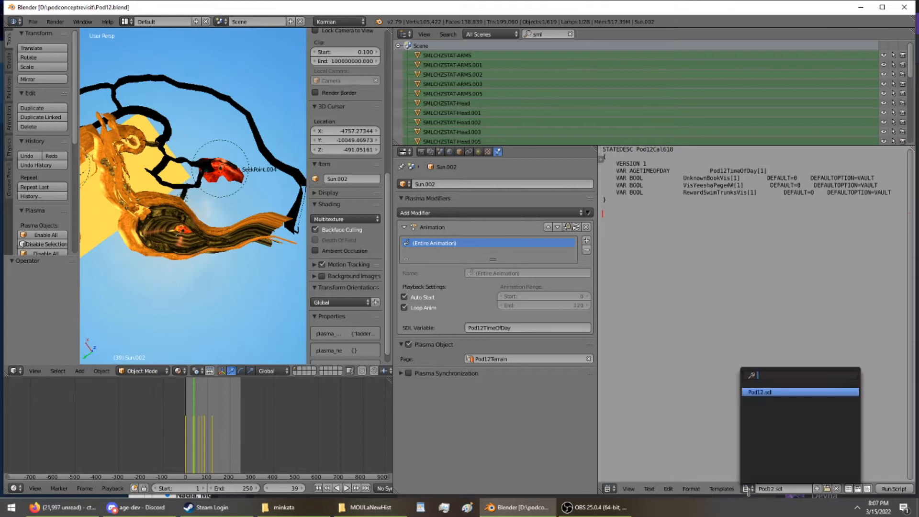
pyautogui.click(723, 468)
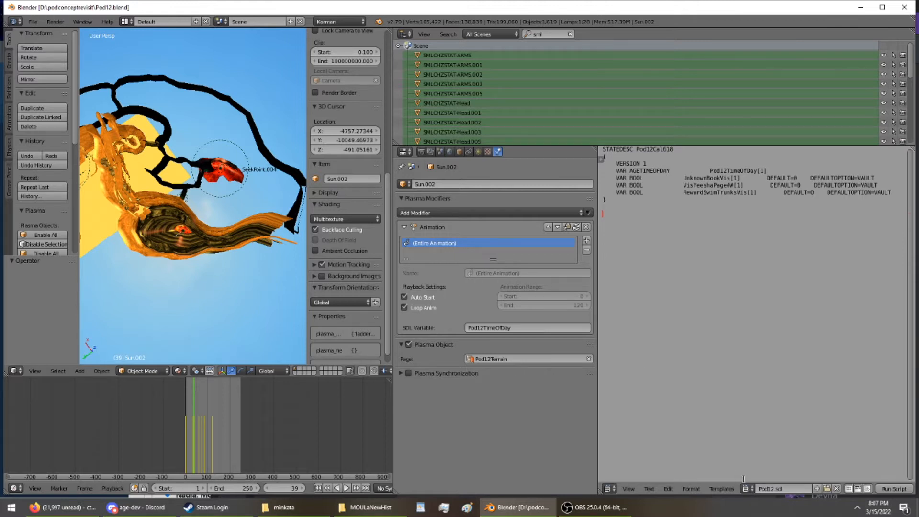
# Create a new text block and name it Pod12Journal.
pyautogui.click(817, 489)
pyautogui.doubleClick(803, 487)
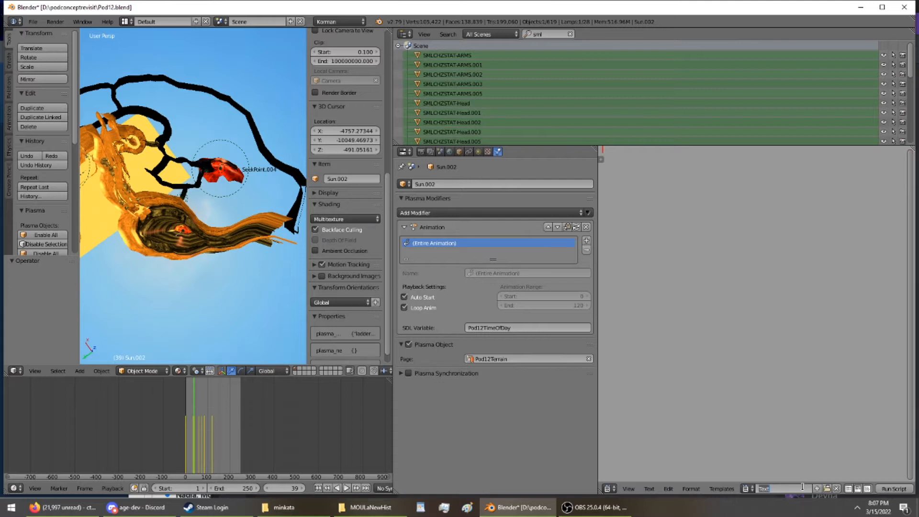
pyautogui.write('P')
pyautogui.write('od12Resea')
pyautogui.press('BackSpace')
pyautogui.press('BackSpace')
pyautogui.press('BackSpace')
pyautogui.press('BackSpace')
pyautogui.press('BackSpace')
pyautogui.press('BackSpace')
pyautogui.press('BackSpace')
pyautogui.write('Journal')
pyautogui.press('Return')
# Switch between the Pod12.sdl and Pod12Journal texts, finishing with Pod12.sdl displayed.
pyautogui.click(748, 490)
pyautogui.click(760, 393)
pyautogui.click(750, 489)
pyautogui.click(762, 401)
pyautogui.click(749, 489)
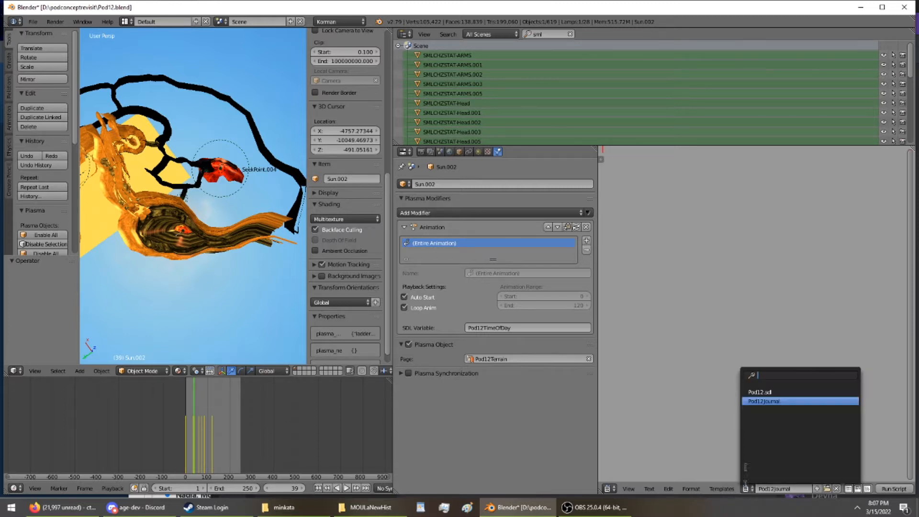
pyautogui.click(749, 392)
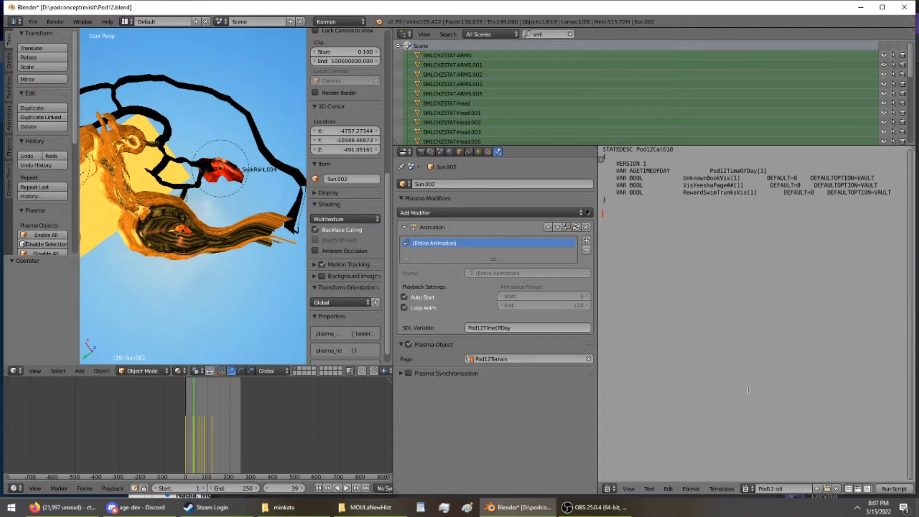
# Try to export the Pod12Cal618 age for the uruDestiny game.
pyautogui.click(449, 152)
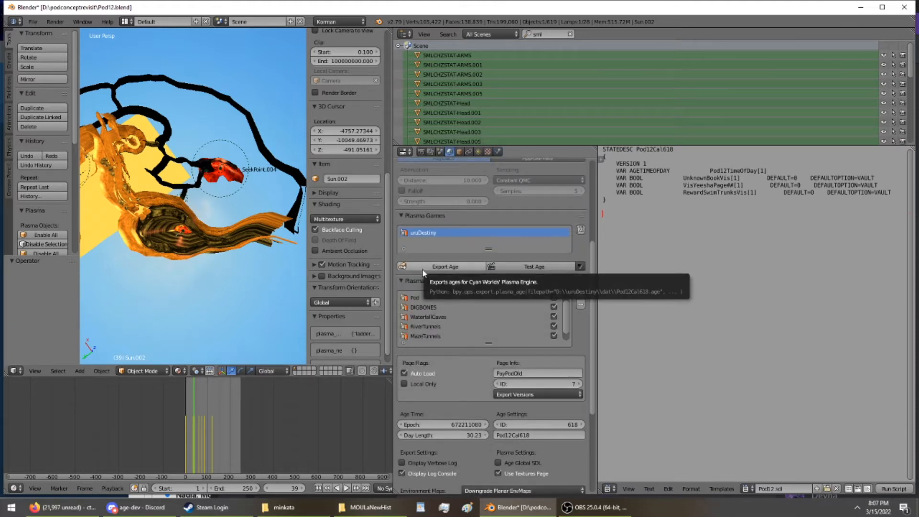
pyautogui.click(423, 272)
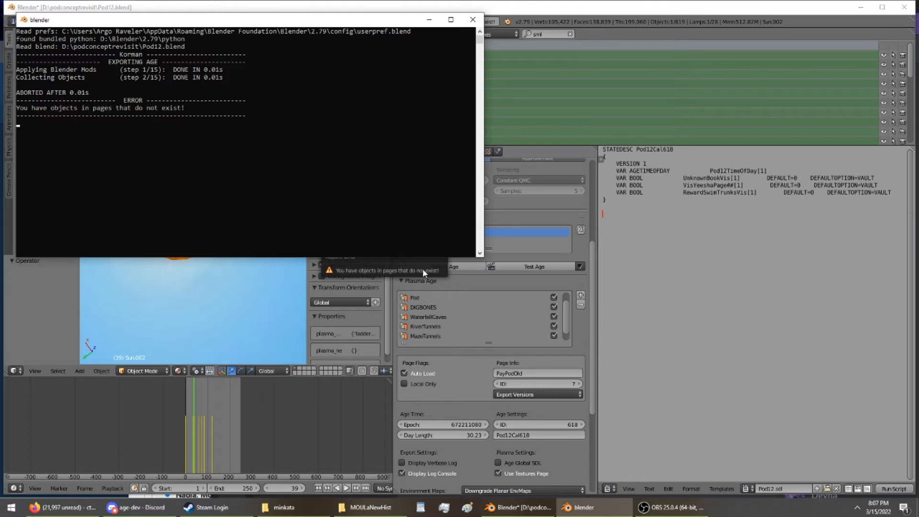
# Assign the objects SMLCHZSTAT-ARMS and SMLCHZSTAT-ARMS.001 to the Pod page in their Plasma Object settings.
pyautogui.click(524, 10)
pyautogui.click(449, 56)
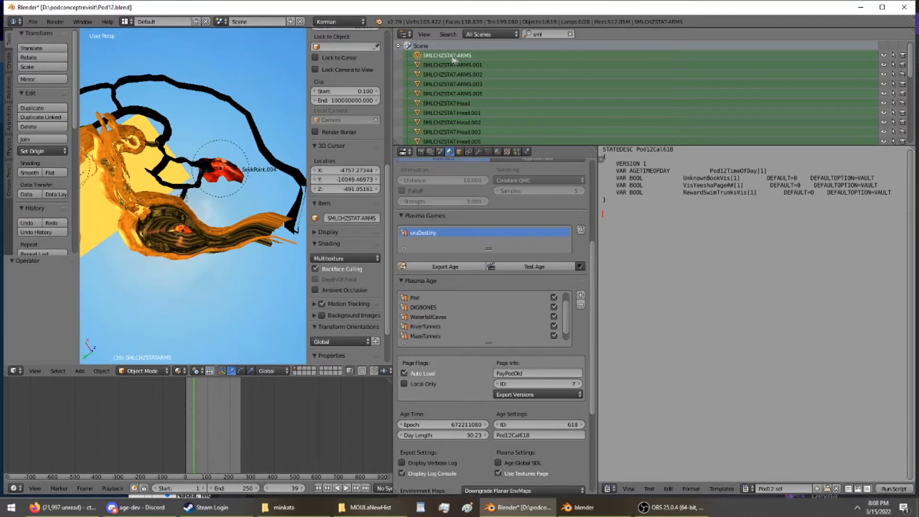
pyautogui.click(527, 151)
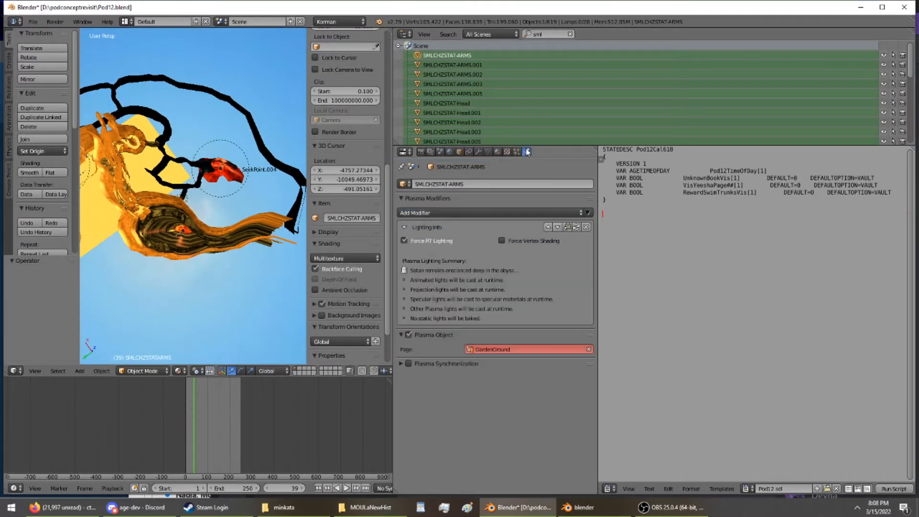
pyautogui.click(503, 349)
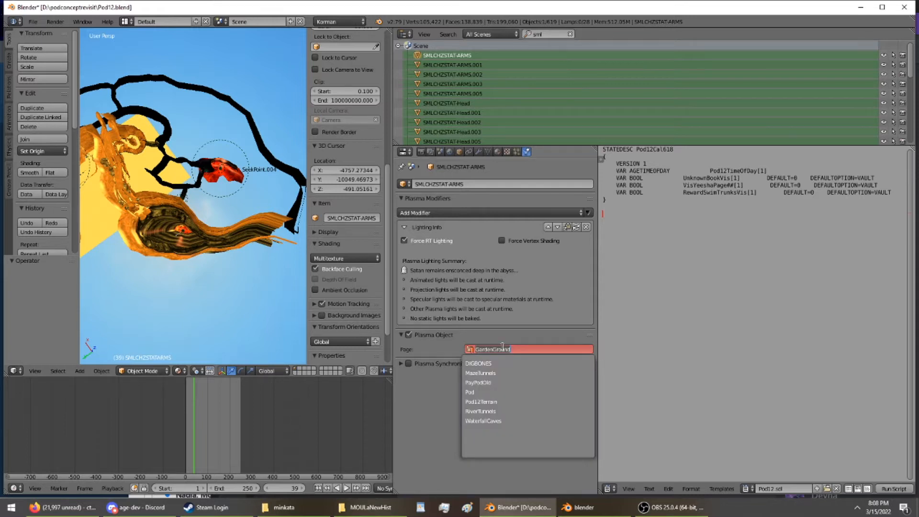
pyautogui.click(496, 392)
pyautogui.click(454, 65)
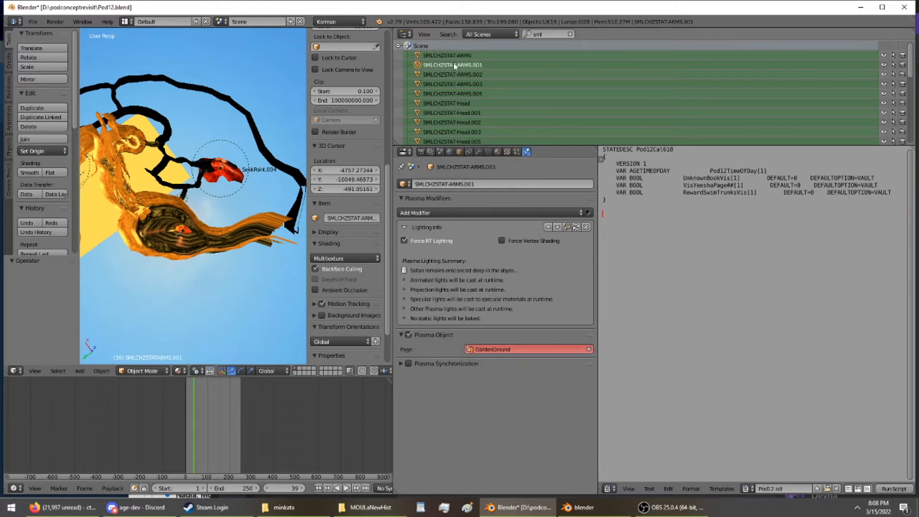
pyautogui.click(503, 348)
pyautogui.click(504, 391)
# Set the Plasma page of SMLCHZSTAT-ARMS.002, SMLCHZSTAT-ARMS.003 and SMLCHZSTAT-ARMS.005 to Pod.
pyautogui.click(465, 72)
pyautogui.click(505, 349)
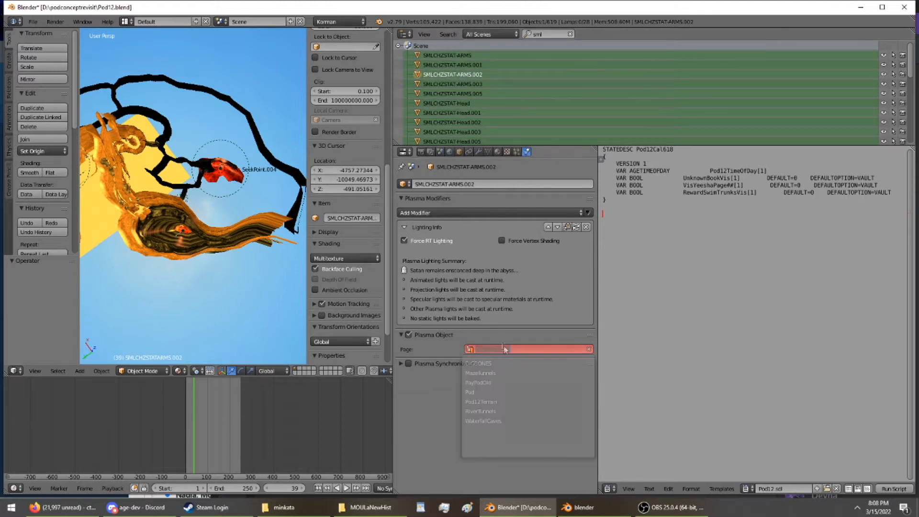
pyautogui.click(498, 392)
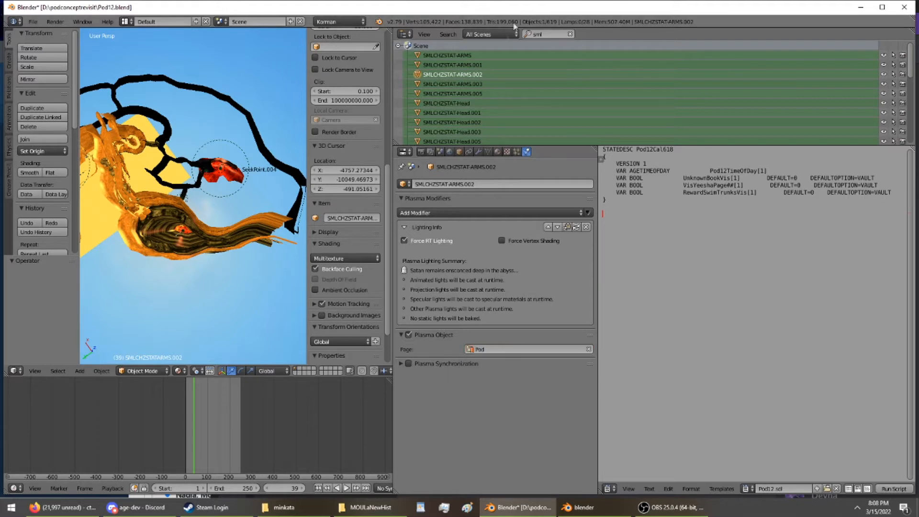
pyautogui.click(481, 84)
pyautogui.click(519, 348)
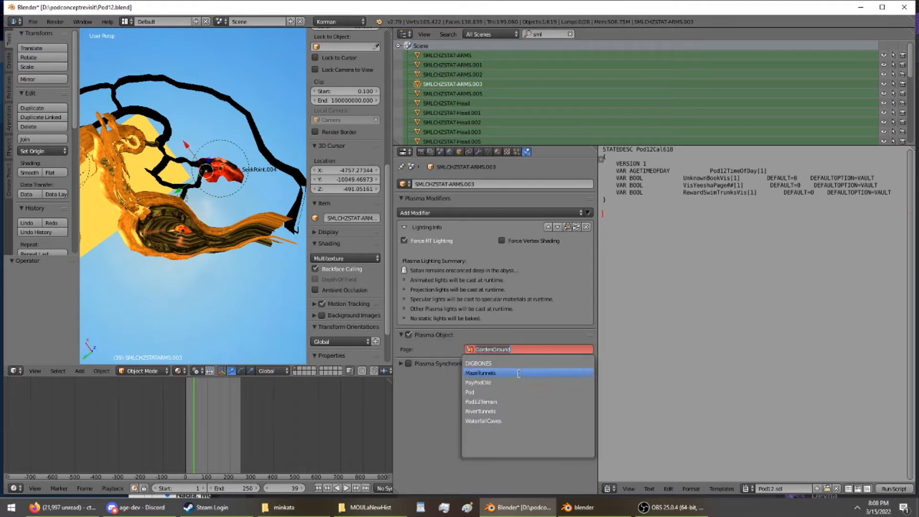
pyautogui.click(519, 391)
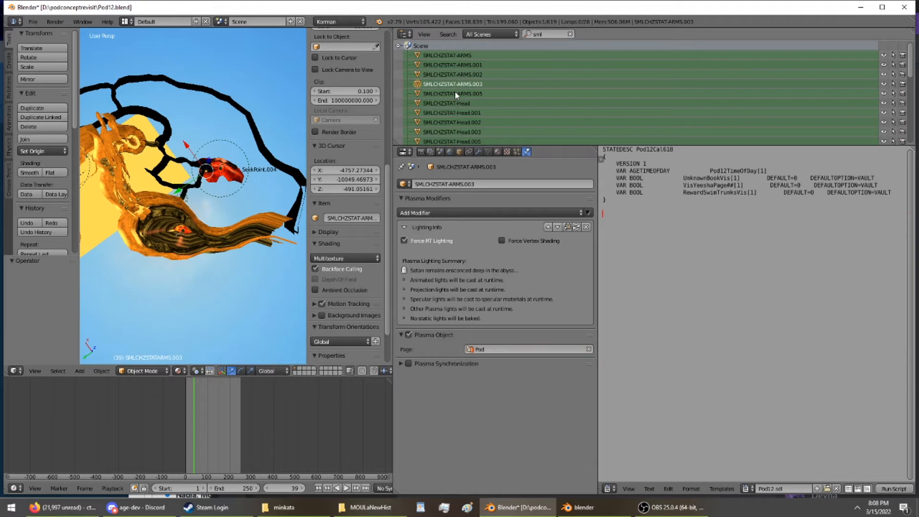
pyautogui.click(455, 94)
pyautogui.click(513, 349)
pyautogui.click(507, 393)
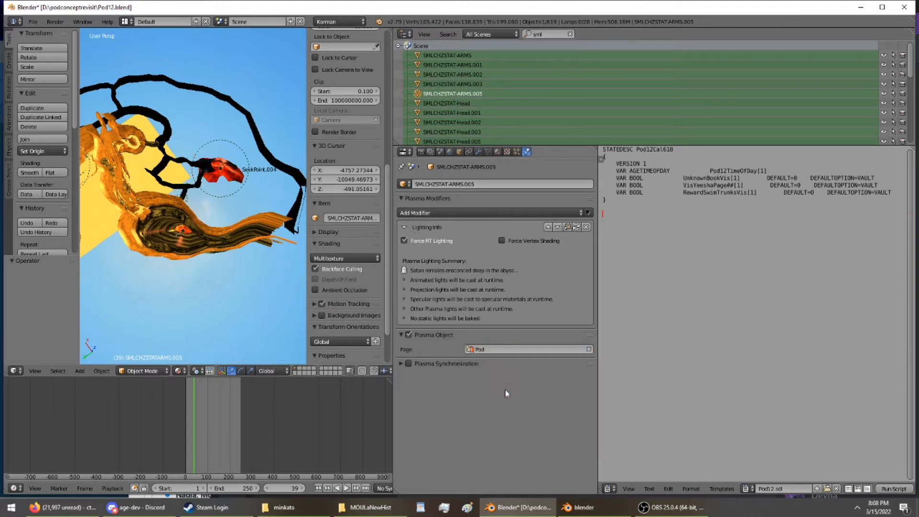
# Set the Plasma page of SMLCHZSTAT-Head, SMLCHZSTAT-Head.001 and SMLCHZSTAT-Head.002 to Pod.
pyautogui.click(456, 103)
pyautogui.click(508, 349)
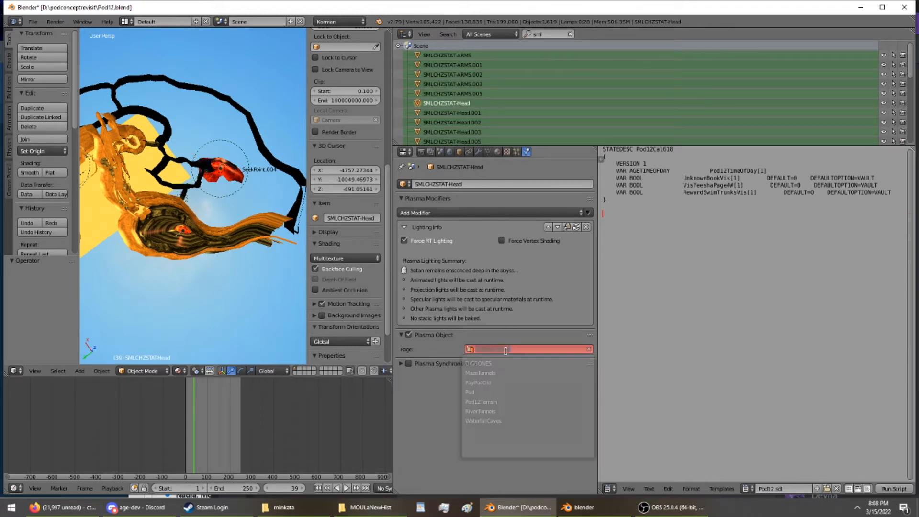
pyautogui.click(507, 389)
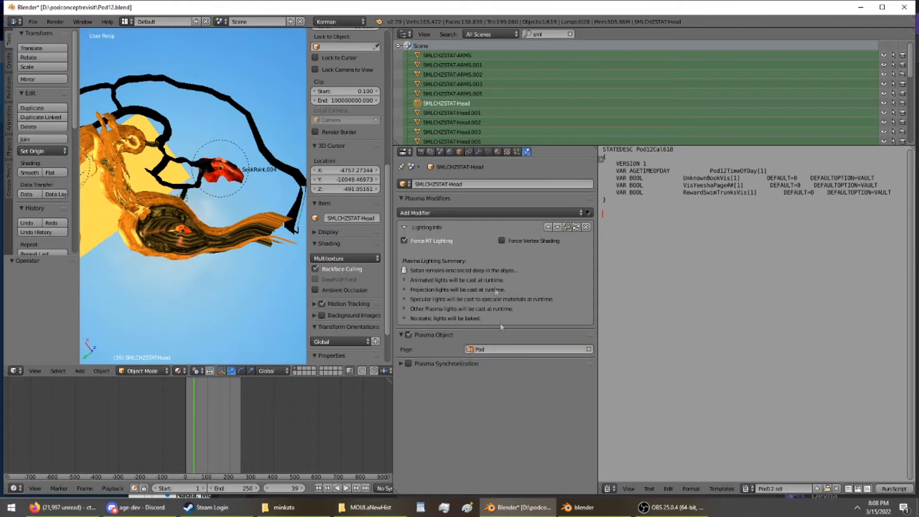
pyautogui.click(456, 113)
pyautogui.click(515, 349)
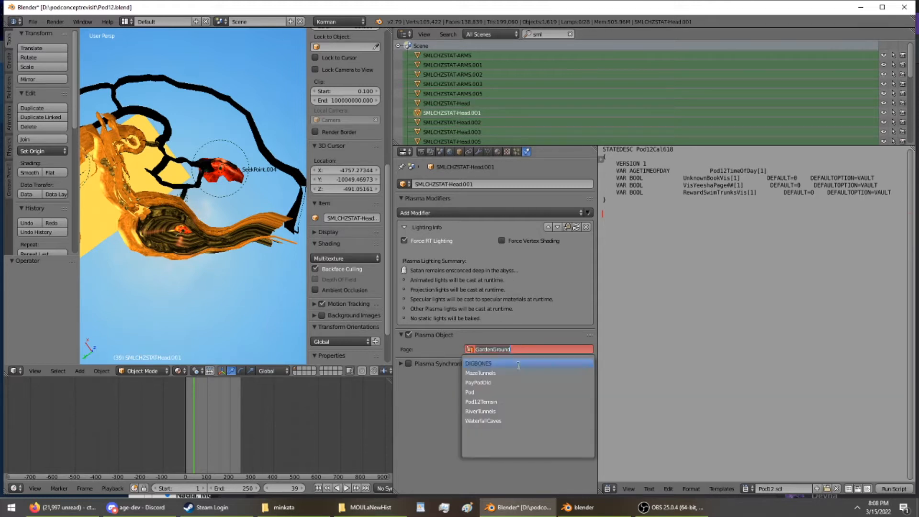
pyautogui.click(516, 392)
pyautogui.click(479, 123)
pyautogui.click(519, 352)
pyautogui.click(508, 390)
# Assign SMLCHZSTAT-Head.003 and SMLCHZSTAT-Head.005 to the Pod page.
pyautogui.scroll(-2, 473, 96)
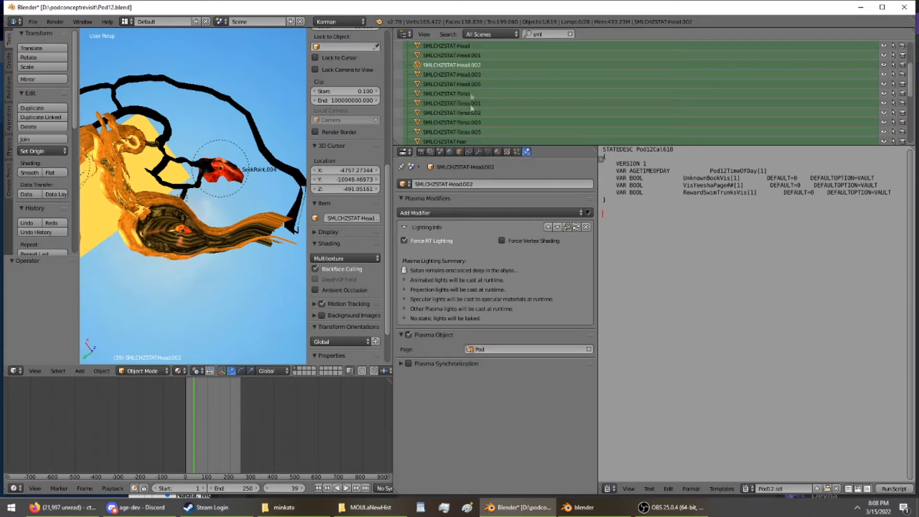
pyautogui.click(467, 75)
pyautogui.click(527, 349)
pyautogui.click(515, 390)
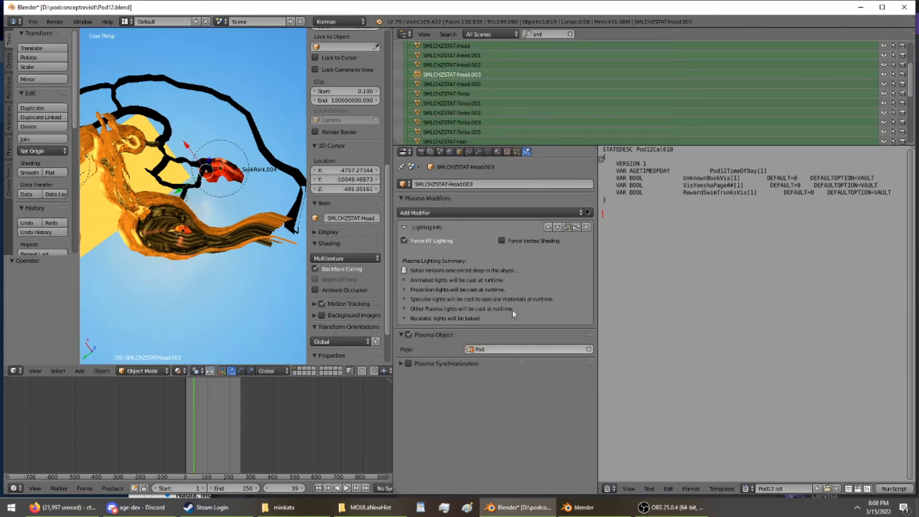
pyautogui.click(530, 349)
pyautogui.click(515, 390)
# Check the page of SMLCHZSTAT-Torso.001, and assign SMLCHZSTAT-hair and SMLCHZSTAT-hair.001 to the Pod page.
pyautogui.click(492, 103)
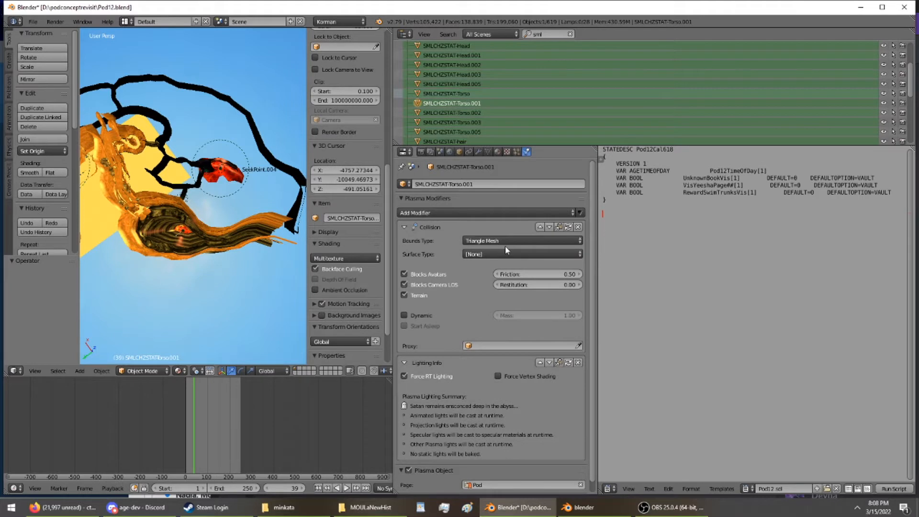
pyautogui.scroll(-2, 479, 120)
pyautogui.click(468, 123)
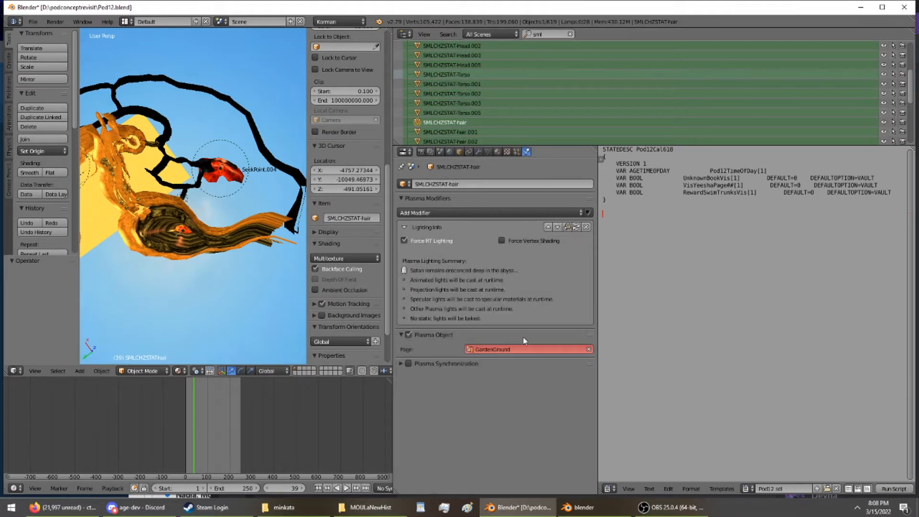
pyautogui.click(524, 349)
pyautogui.click(514, 389)
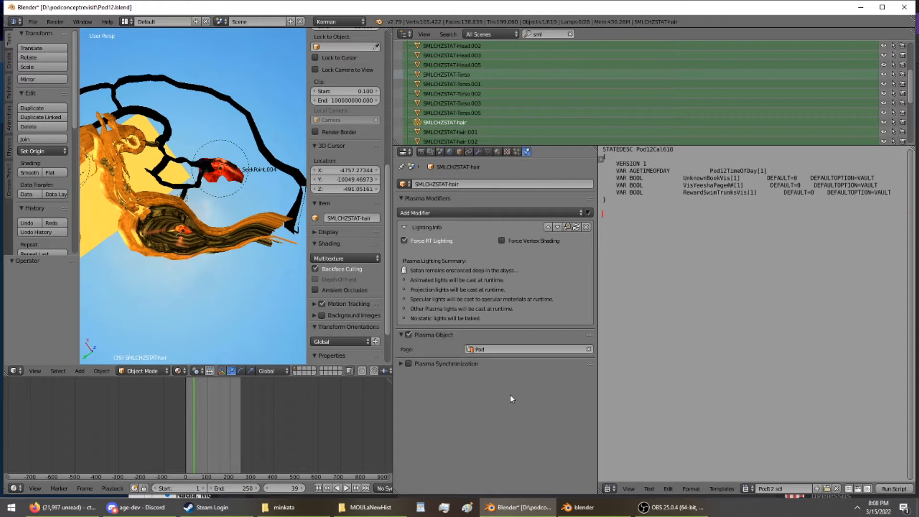
pyautogui.click(450, 132)
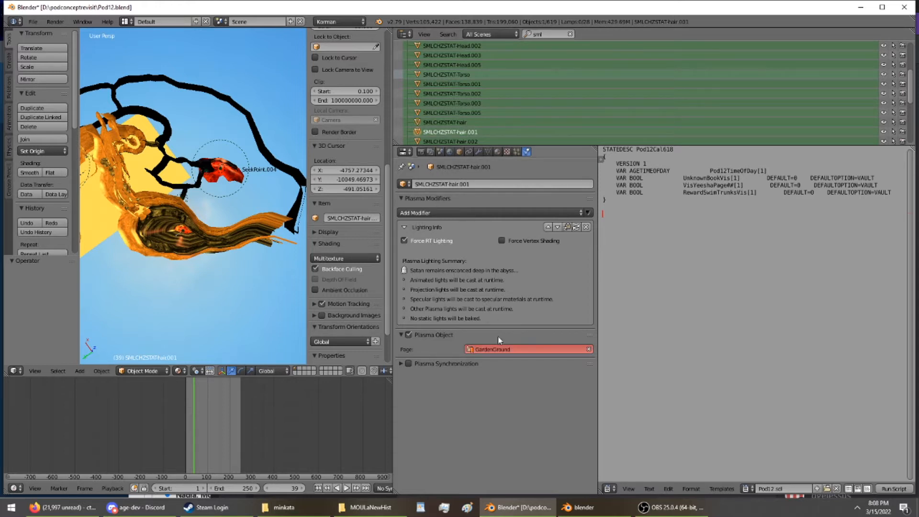
pyautogui.click(498, 349)
pyautogui.click(474, 392)
# Set the Plasma page of SMLCHZSTAT-hair.002, SMLCHZSTAT-hair.003 and SMLCHZSTAT-hair.005 to Pod.
pyautogui.scroll(-2, 454, 106)
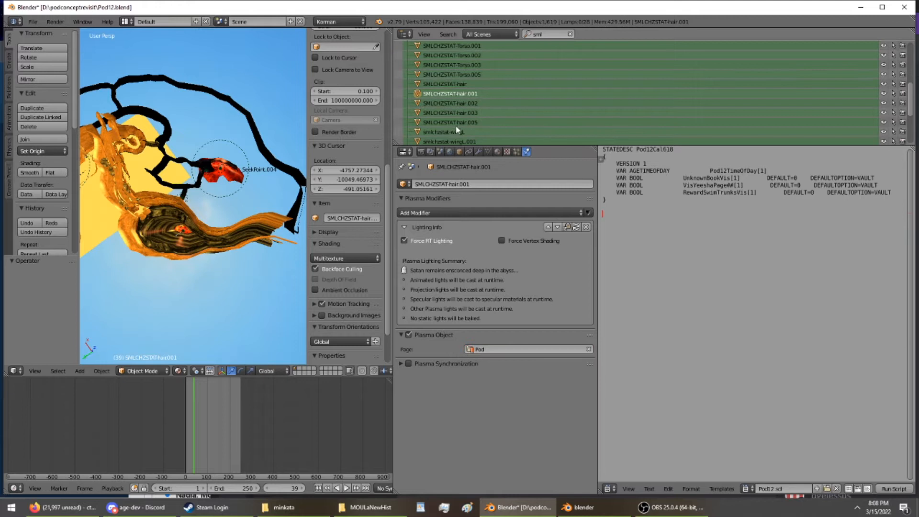
pyautogui.click(454, 103)
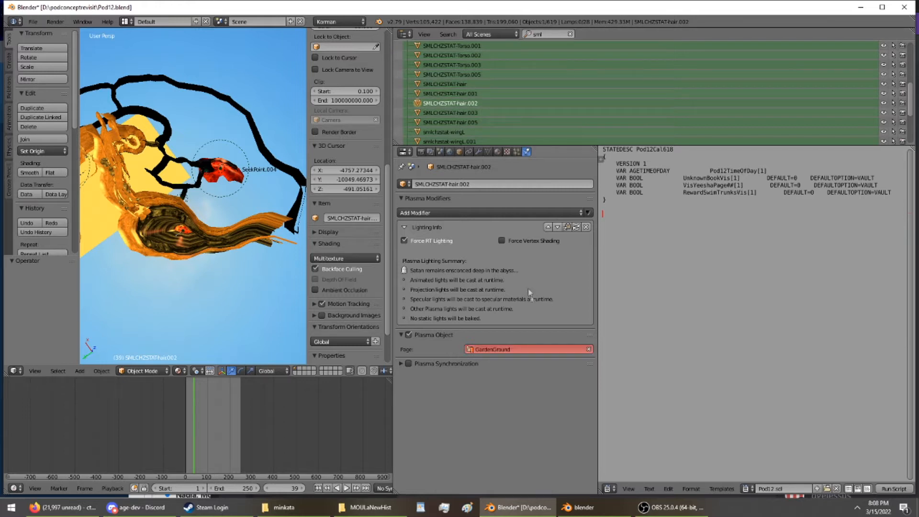
pyautogui.click(532, 349)
pyautogui.click(479, 390)
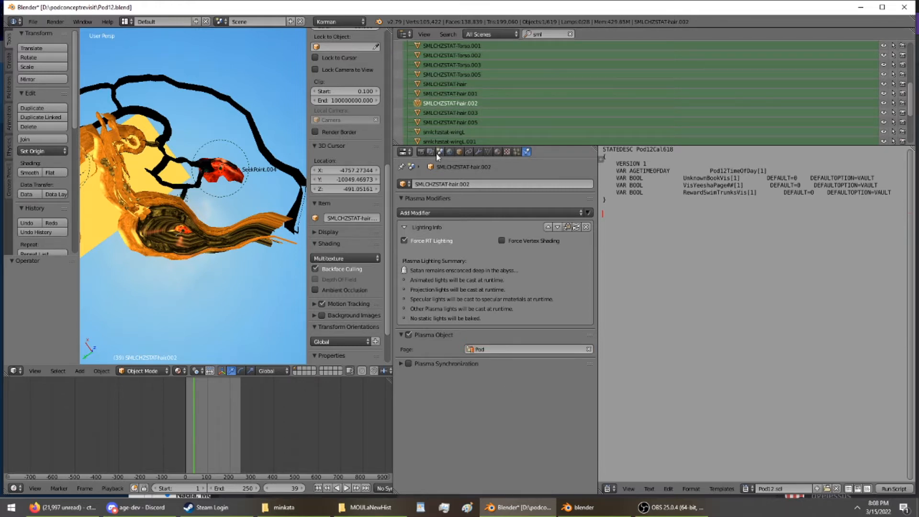
pyautogui.click(450, 112)
pyautogui.click(527, 349)
pyautogui.click(454, 122)
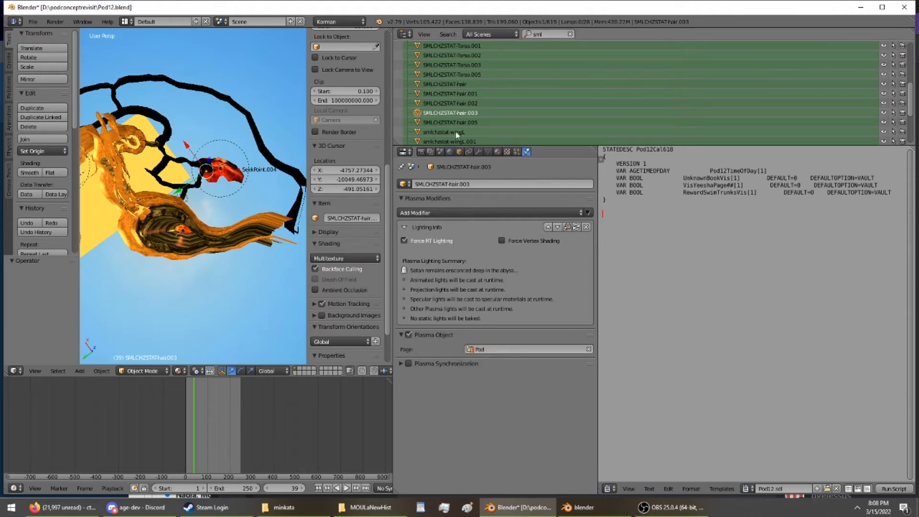
pyautogui.click(523, 349)
pyautogui.click(503, 388)
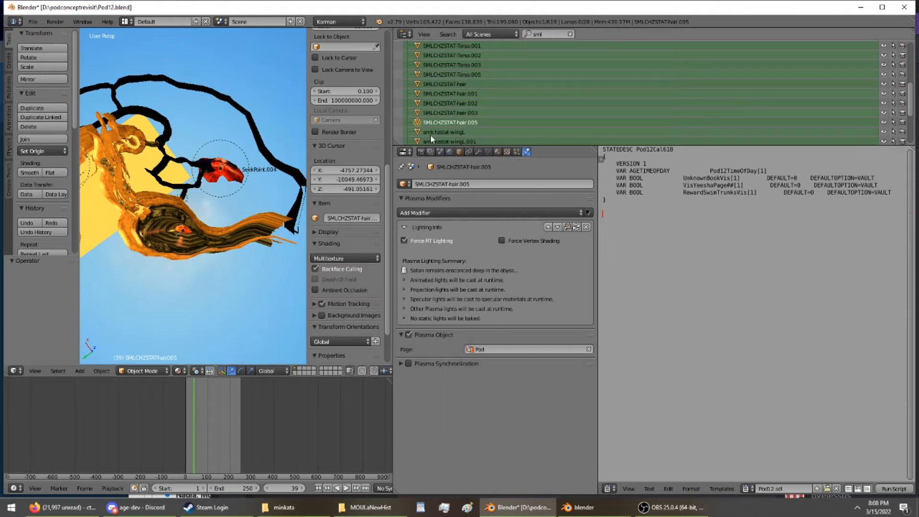
# Set the Plasma page of smlchzstat-wingL, smlchzstat-wingL.001 and smlchzstat-wingL.002 to Pod.
pyautogui.click(430, 132)
pyautogui.click(519, 377)
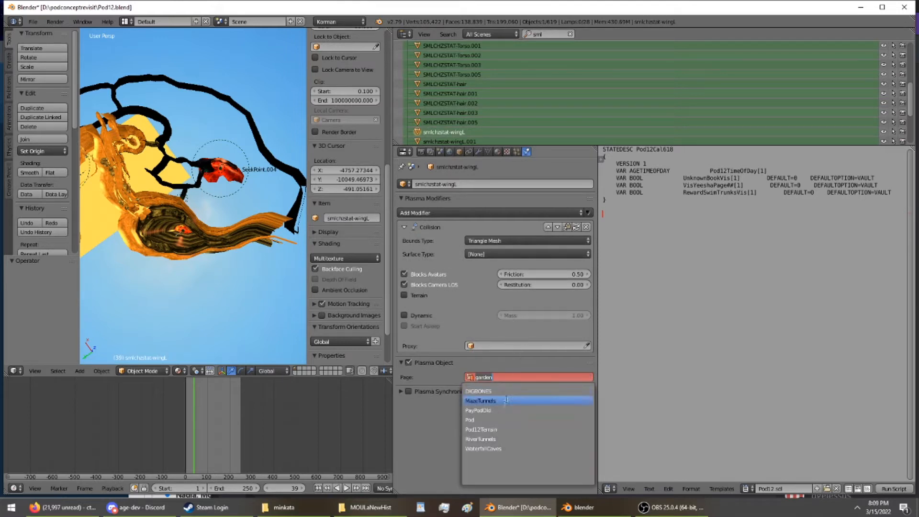
pyautogui.click(471, 420)
pyautogui.scroll(-2, 433, 114)
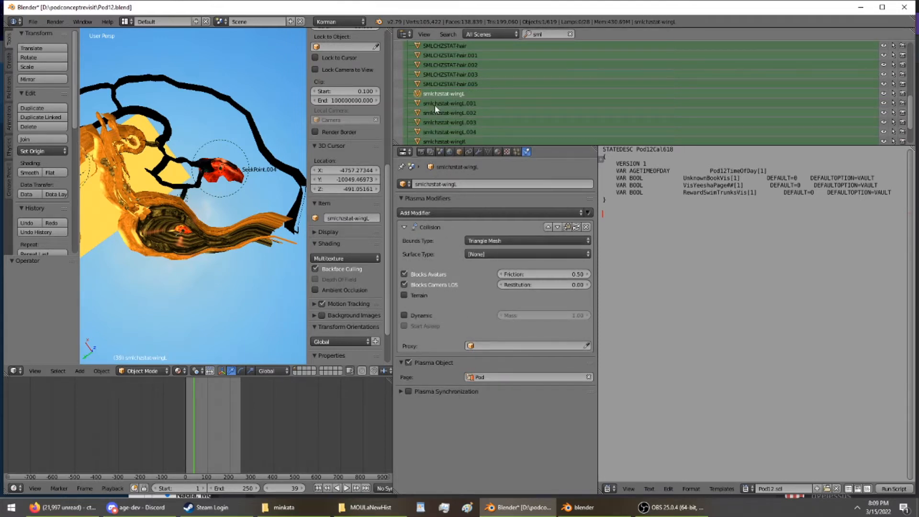
pyautogui.click(435, 105)
pyautogui.click(527, 377)
pyautogui.click(528, 419)
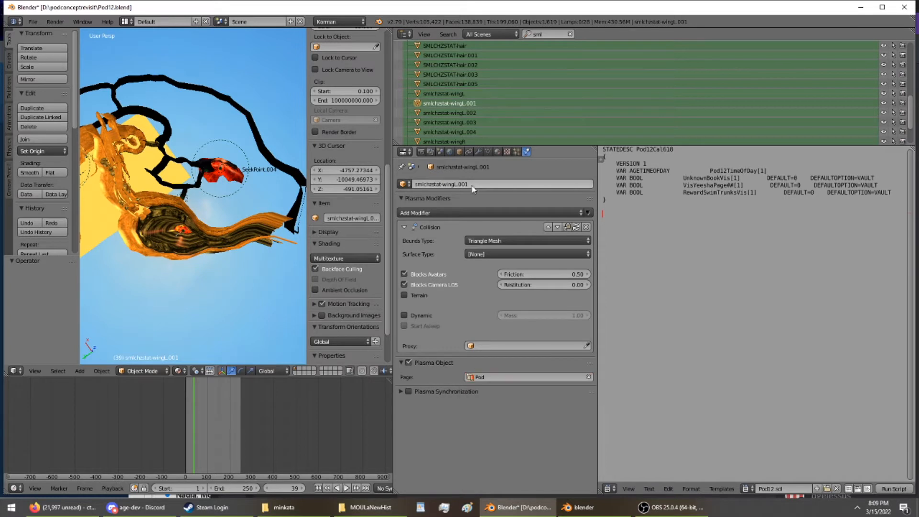
pyautogui.click(449, 113)
pyautogui.click(558, 377)
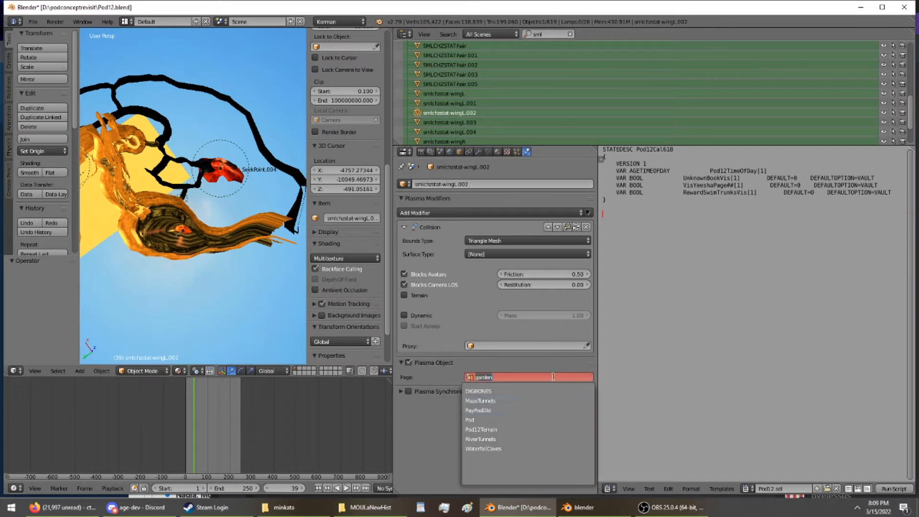
pyautogui.click(527, 417)
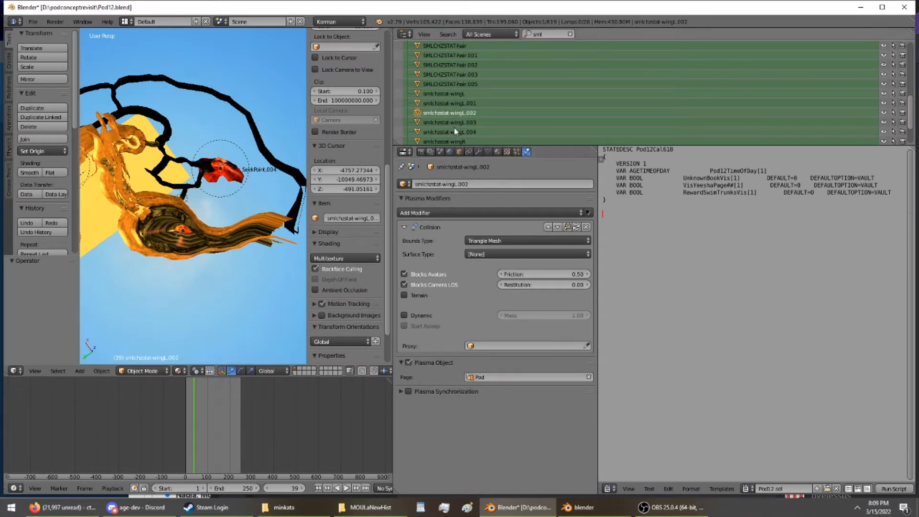
# Assign smlchzstat-wingL.004 and smlchzstat-wingL.003 to the Pod page.
pyautogui.click(455, 132)
pyautogui.click(535, 377)
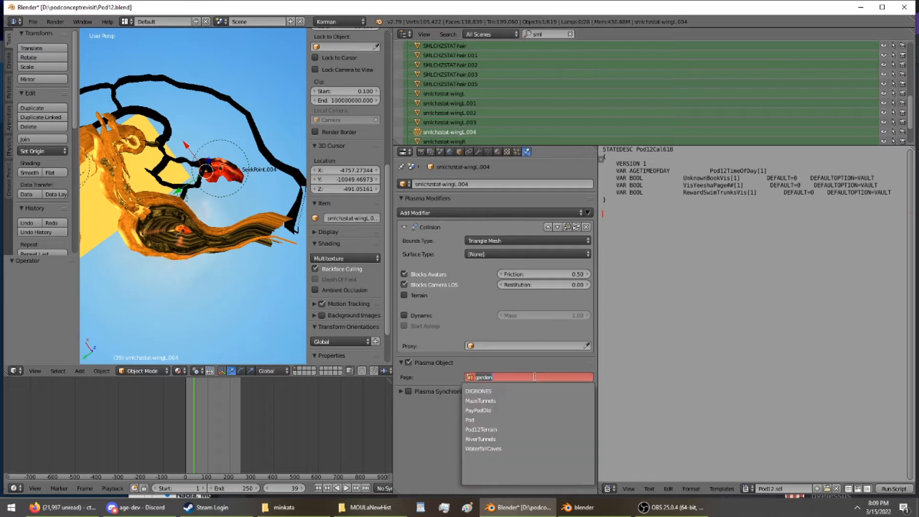
pyautogui.click(496, 420)
pyautogui.click(455, 123)
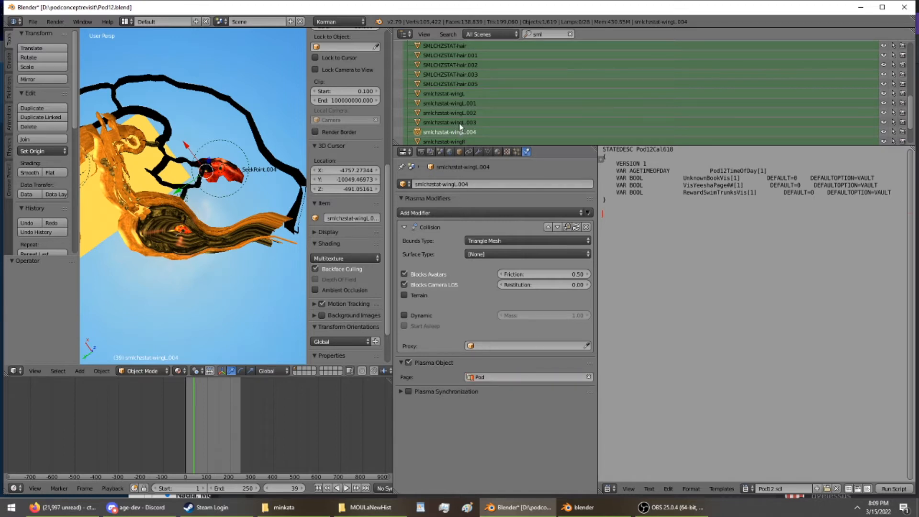
pyautogui.click(536, 378)
pyautogui.click(510, 418)
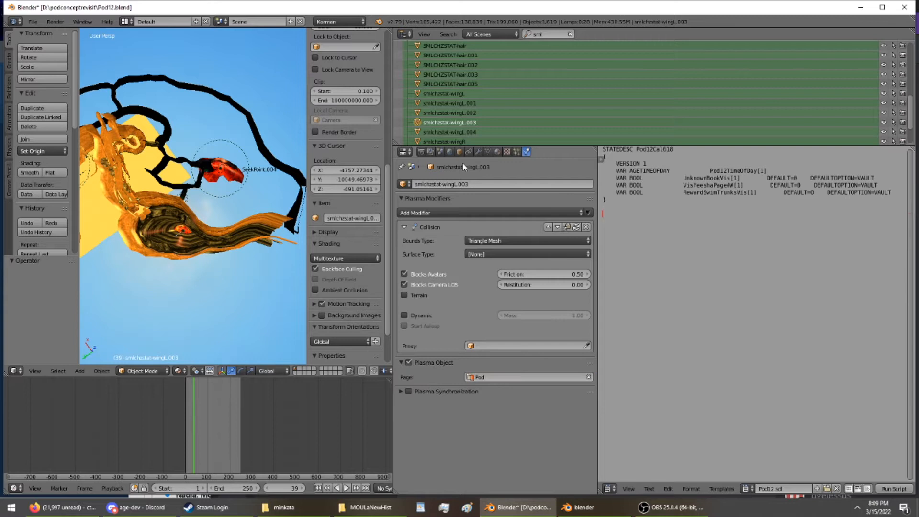
# Set the Plasma page of smlchzstat-wingR and smlchzstat-wingR.001 to Pod.
pyautogui.click(452, 141)
pyautogui.click(523, 374)
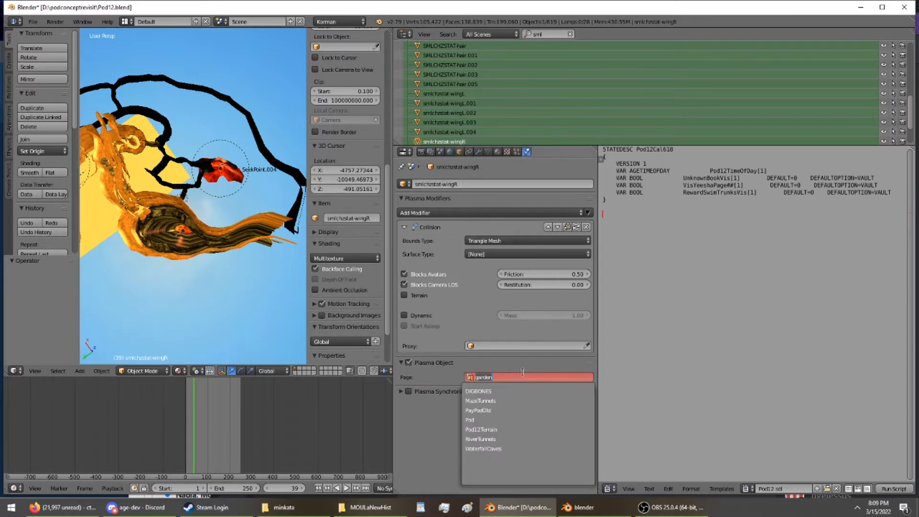
pyautogui.click(510, 420)
pyautogui.scroll(-2, 477, 119)
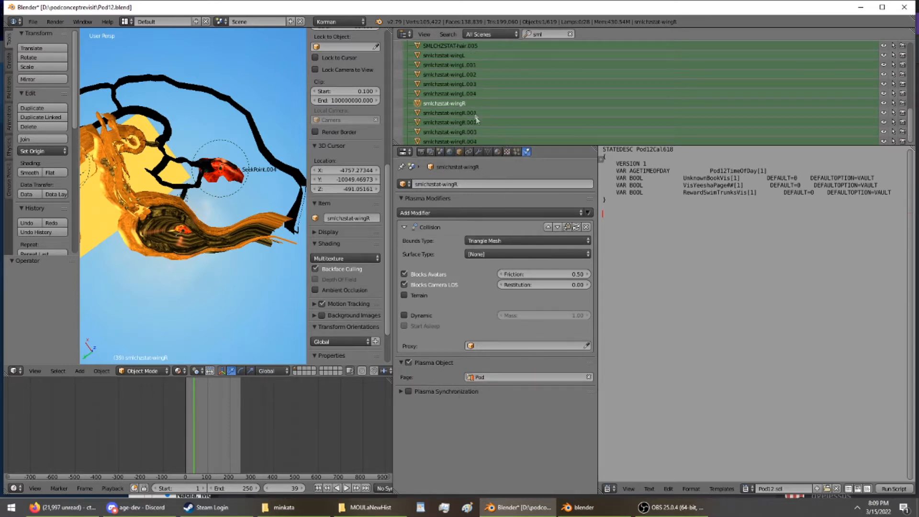
pyautogui.click(470, 115)
pyautogui.click(526, 377)
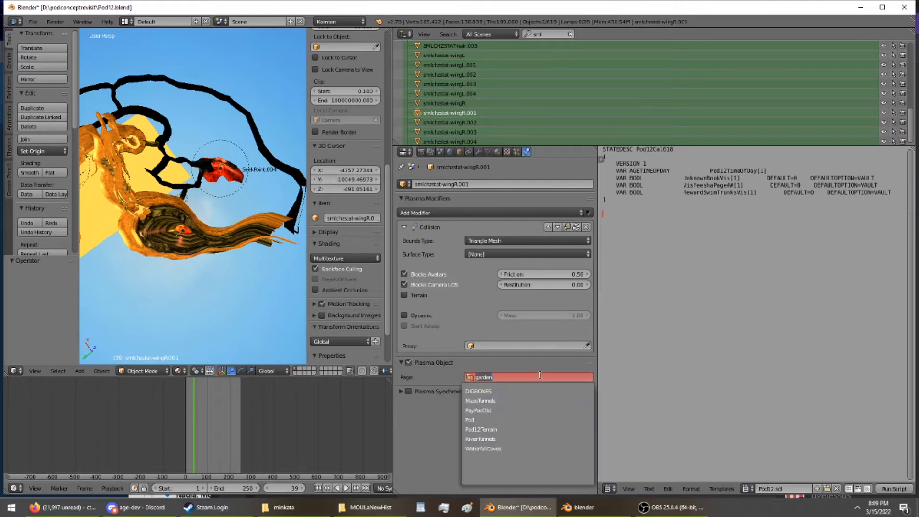
pyautogui.click(510, 417)
# Assign smlchzstat-wingR.002, smlchzstat-wingR.003 and smlchzstat-wingR.004 to the Pod page.
pyautogui.click(450, 122)
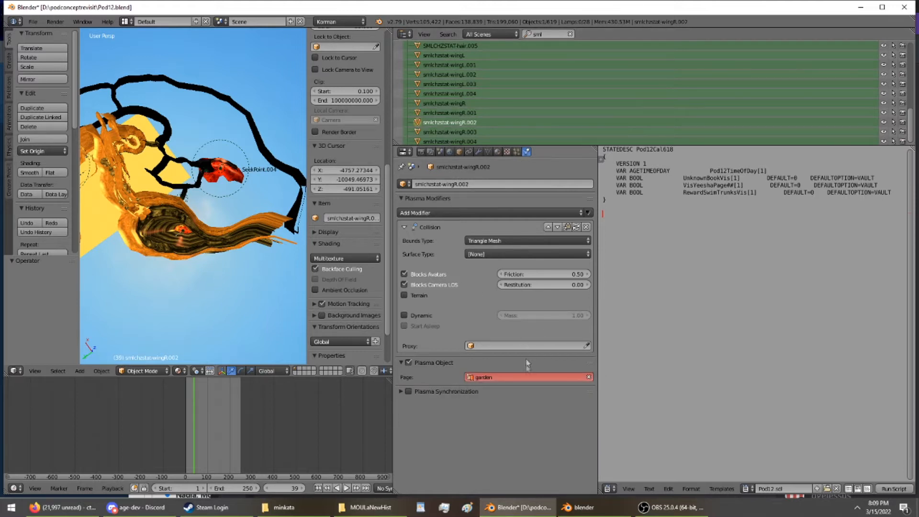
pyautogui.click(524, 376)
pyautogui.click(501, 420)
pyautogui.click(458, 133)
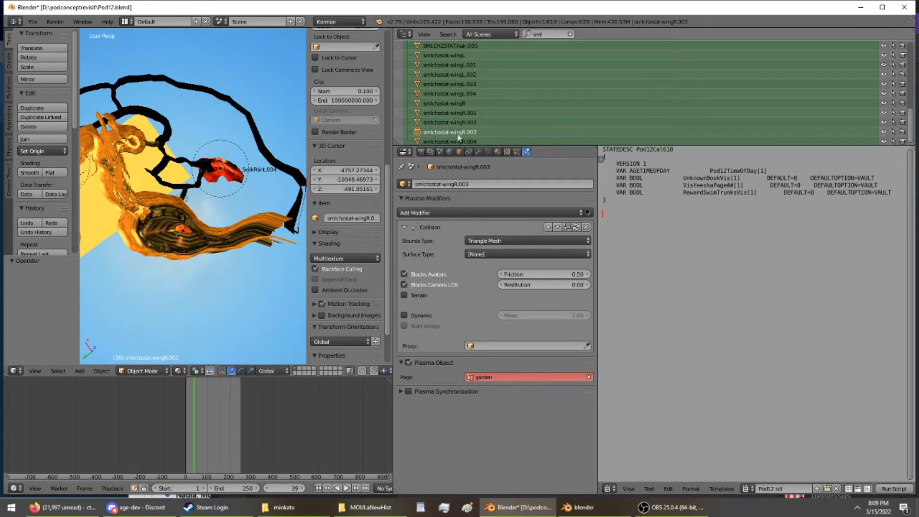
pyautogui.click(516, 376)
pyautogui.click(501, 420)
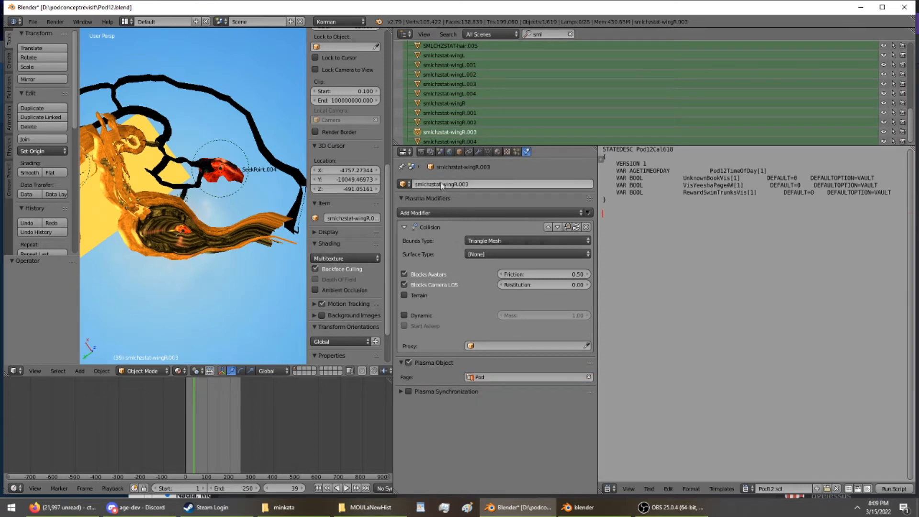
pyautogui.click(451, 141)
pyautogui.click(533, 377)
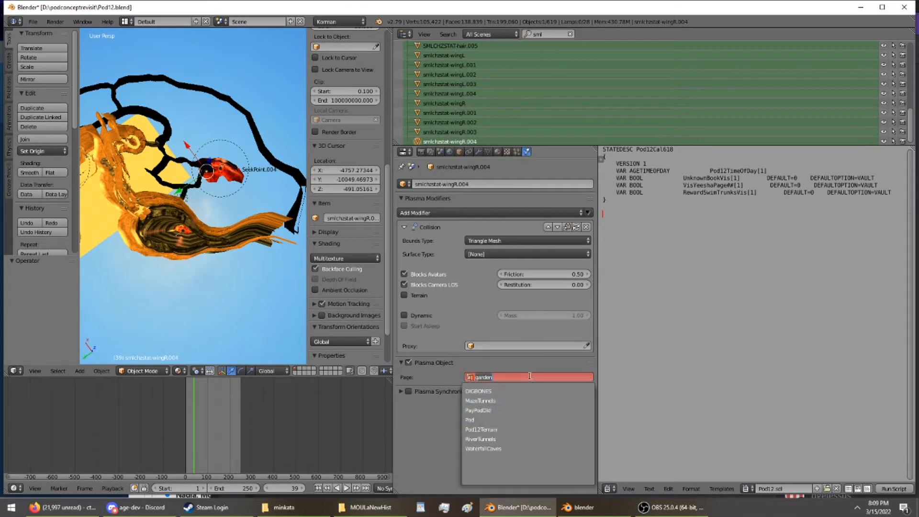
pyautogui.click(483, 420)
# Try to export the age for the uruDestiny game from the world's Plasma settings.
pyautogui.scroll(-1, 498, 107)
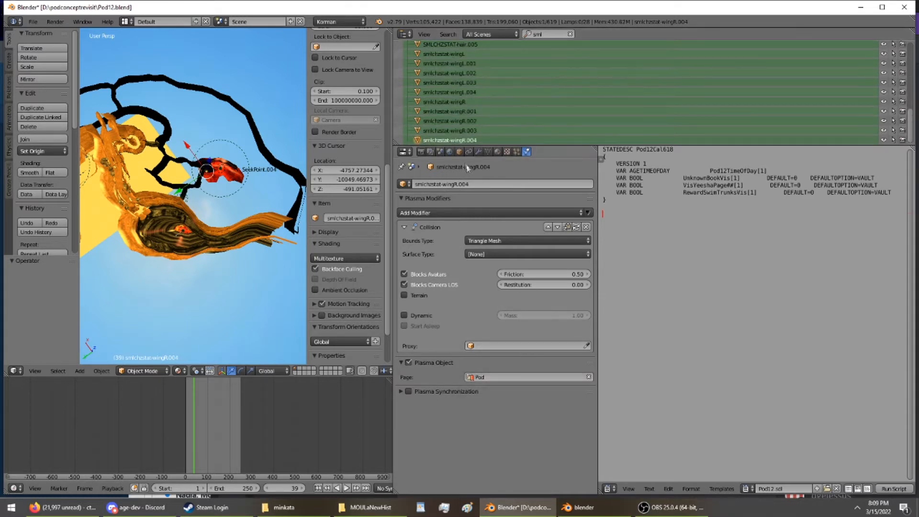
pyautogui.click(450, 152)
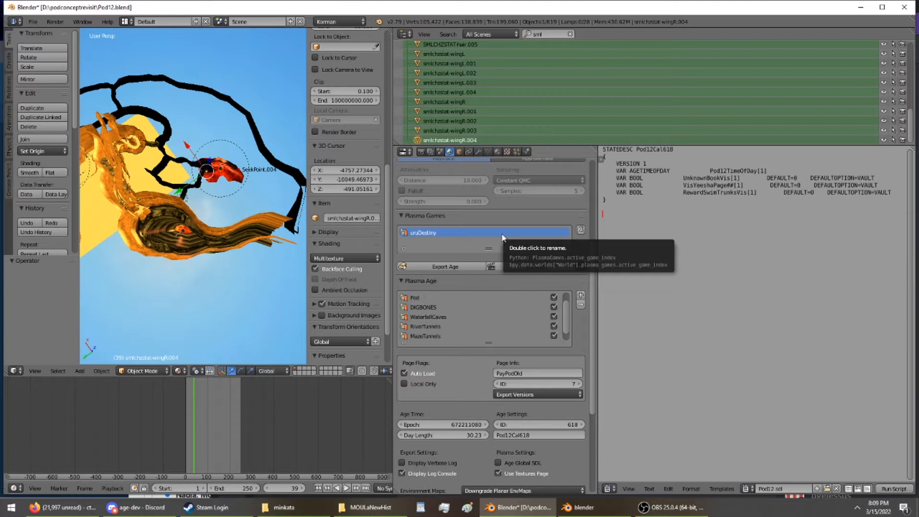
pyautogui.click(474, 268)
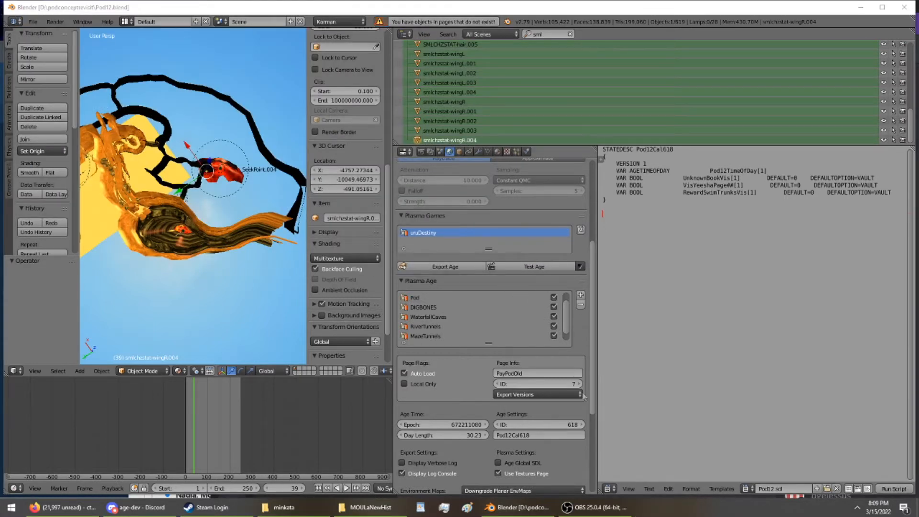
# Replace the outliner's sml filter with a search for gard, and clear the filter again.
pyautogui.click(571, 34)
pyautogui.click(546, 34)
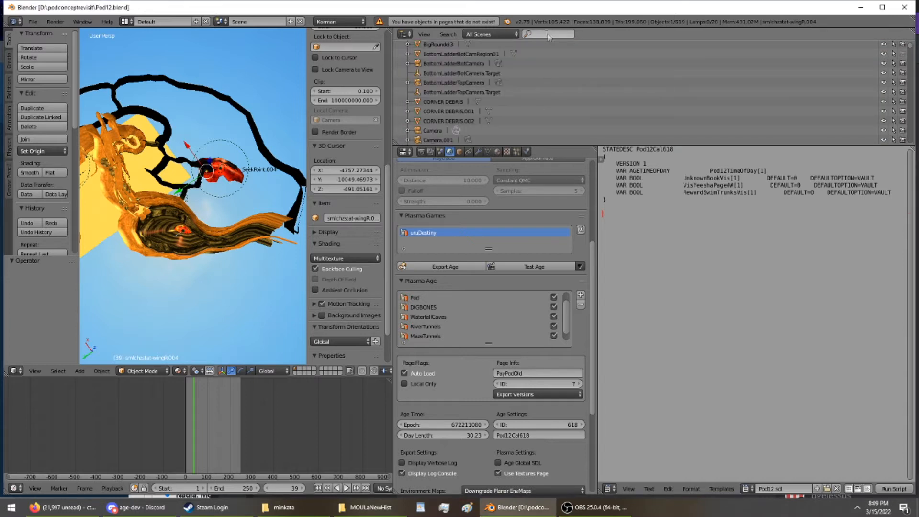
pyautogui.write('gard')
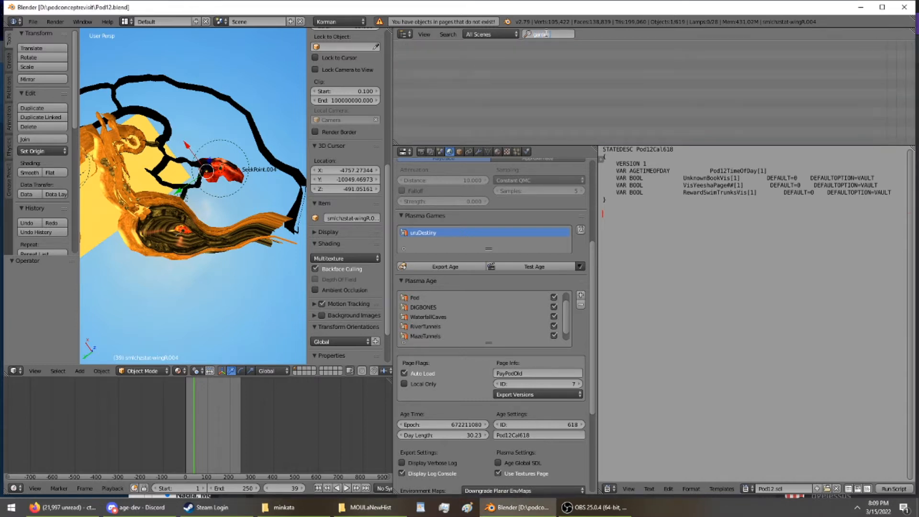
pyautogui.press('BackSpace')
pyautogui.press('BackSpace')
pyautogui.press('BackSpace')
pyautogui.press('BackSpace')
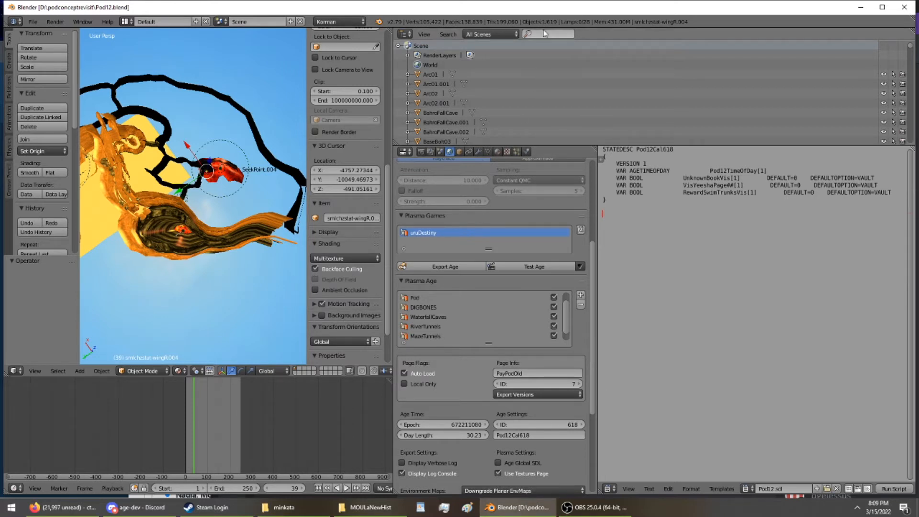
pyautogui.hotkey('alt', 'Tab')
pyautogui.hotkey('alt', 'Tab')
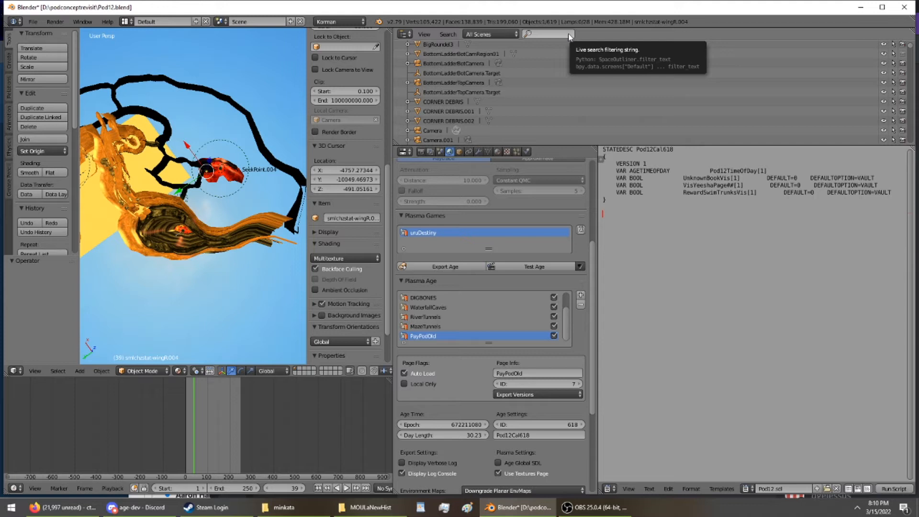
# Switch the outliner to Orphan Data and examine the unused meshes, materials, lamps and brushes.
pyautogui.click(516, 34)
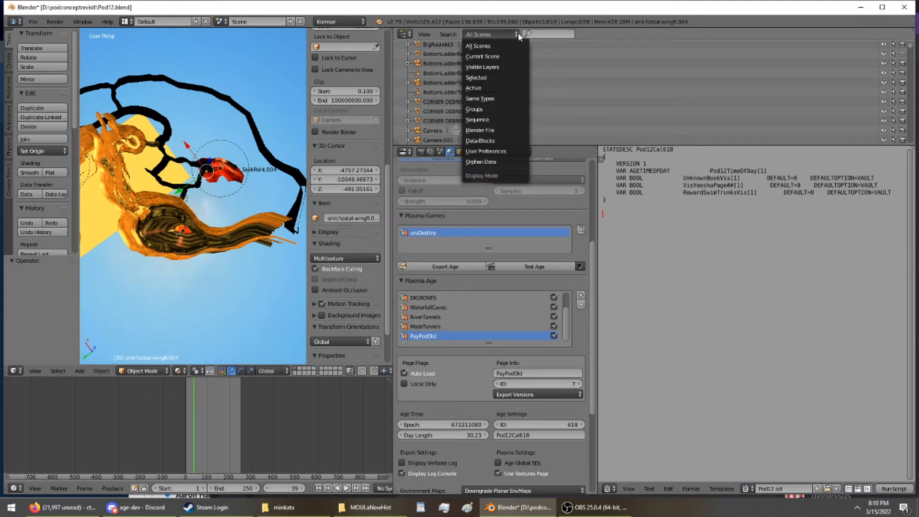
pyautogui.click(519, 162)
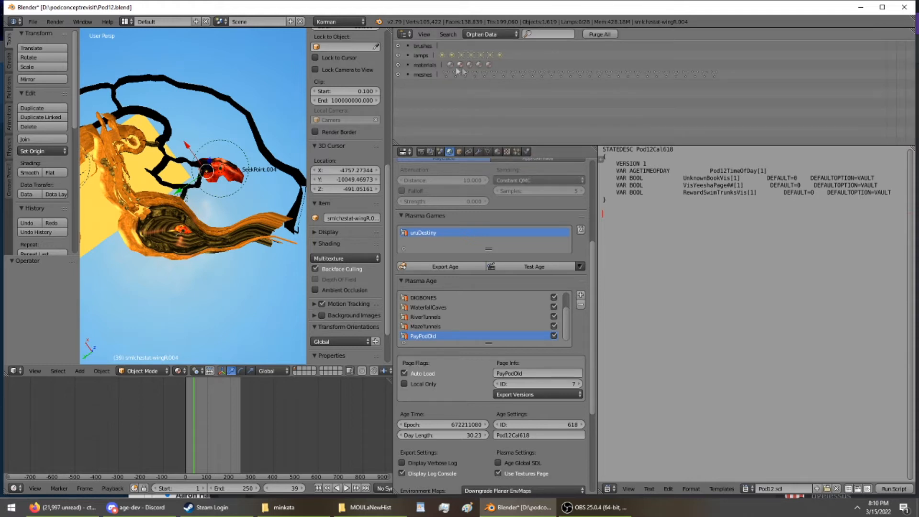
pyautogui.click(398, 74)
pyautogui.scroll(-5, 423, 84)
pyautogui.press('Tab')
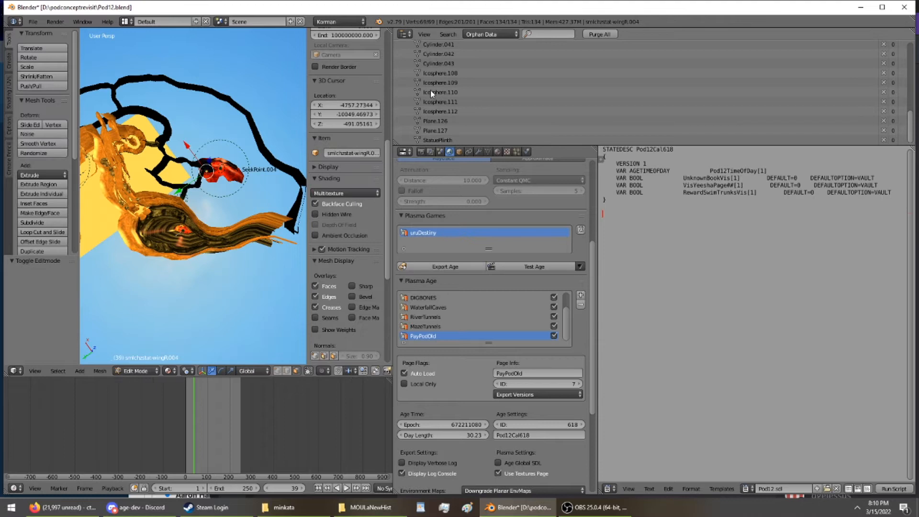
pyautogui.scroll(8, 432, 103)
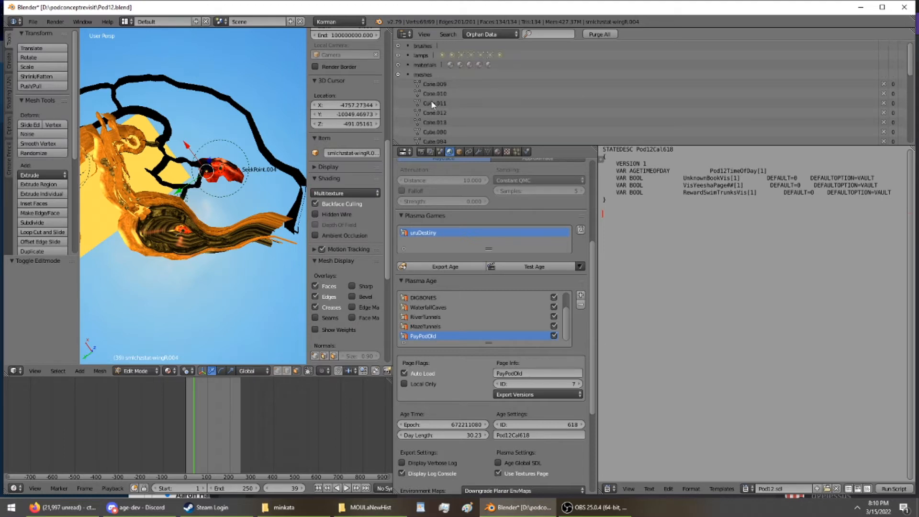
pyautogui.click(398, 65)
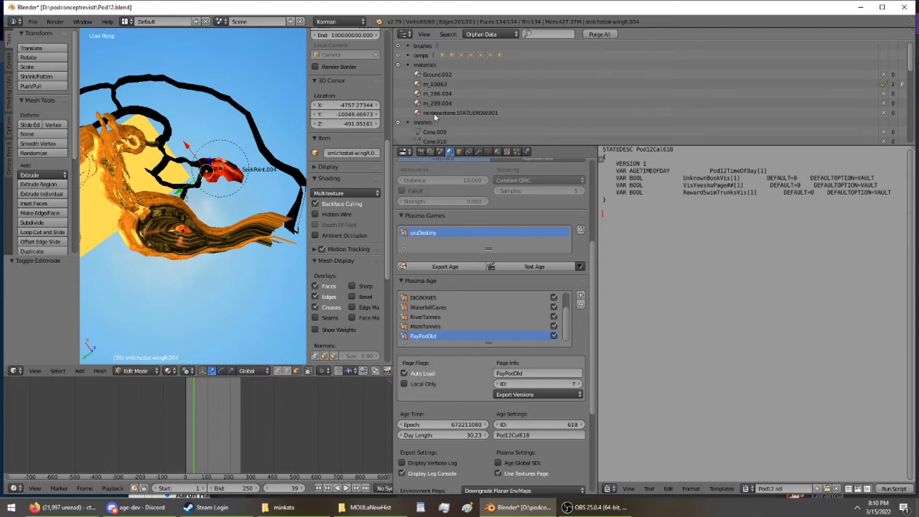
pyautogui.click(398, 55)
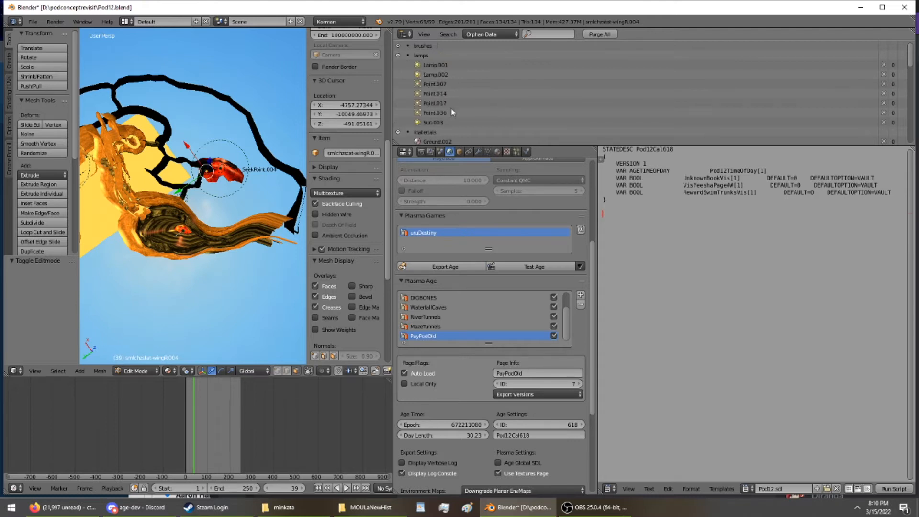
pyautogui.click(398, 46)
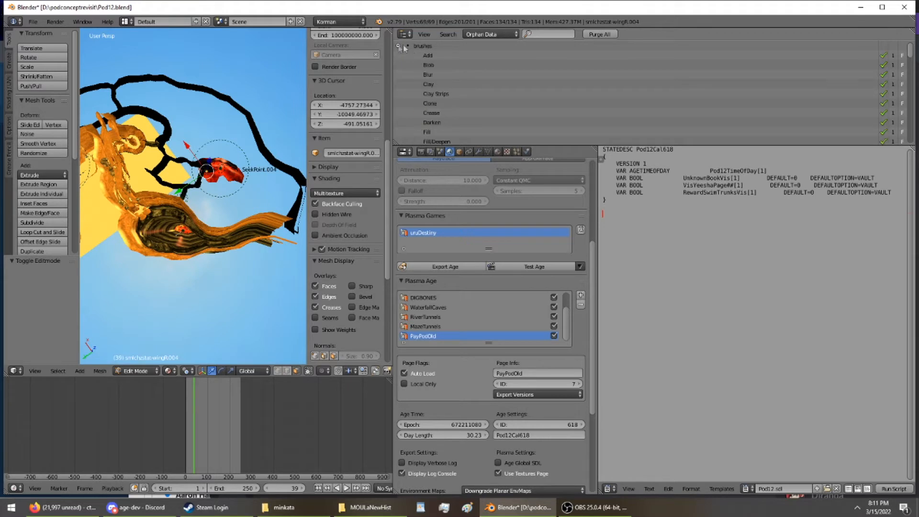
# Purge all unused data-blocks from the file, and purge the orphaned actions, materials and textures that remain.
pyautogui.click(601, 34)
pyautogui.click(601, 37)
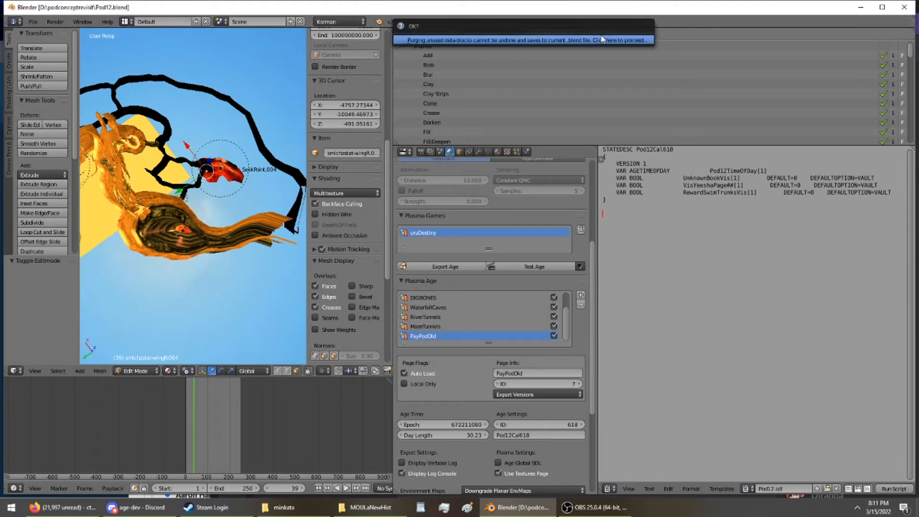
pyautogui.click(408, 46)
pyautogui.click(599, 34)
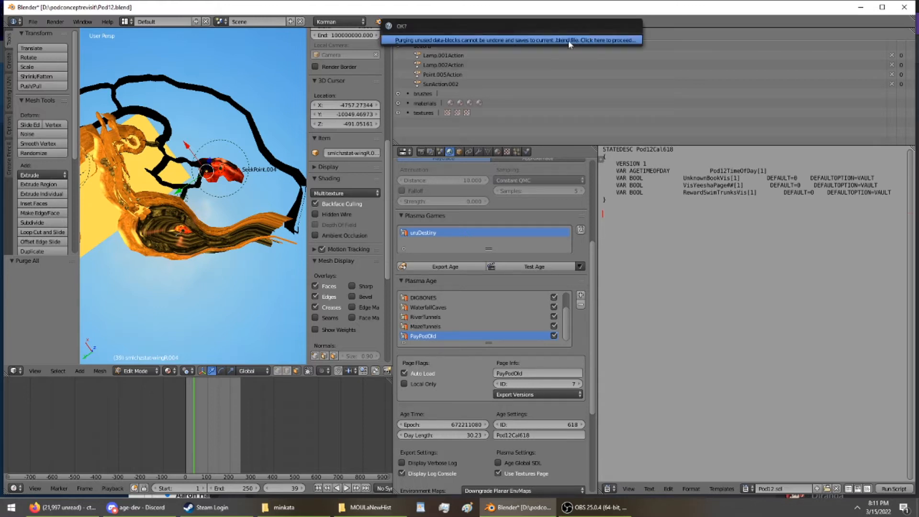
pyautogui.click(568, 41)
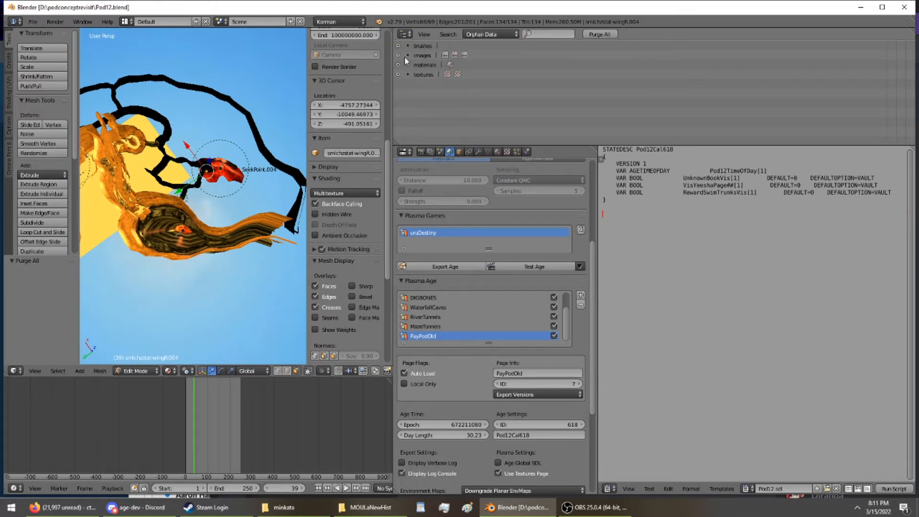
# Expand the orphaned images for review, and purge the unused images, materials and textures.
pyautogui.click(397, 45)
pyautogui.click(399, 46)
pyautogui.click(398, 55)
pyautogui.click(599, 34)
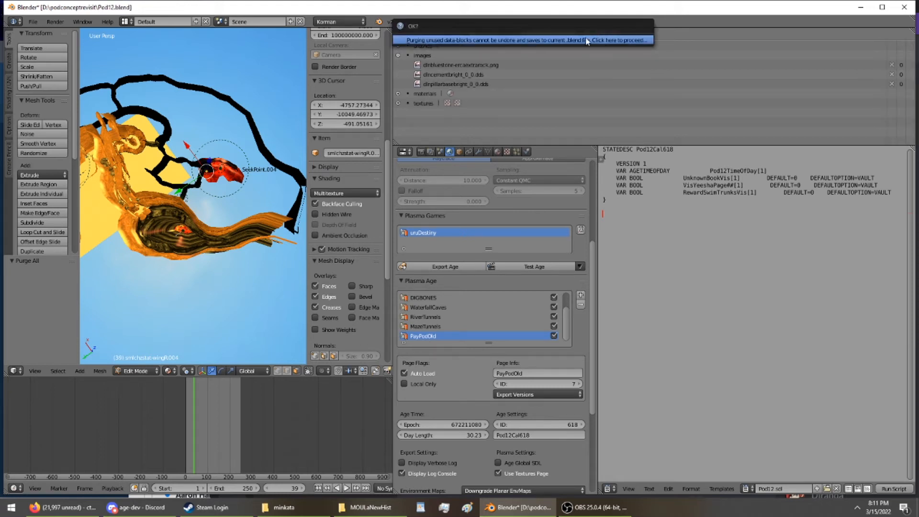
pyautogui.click(587, 40)
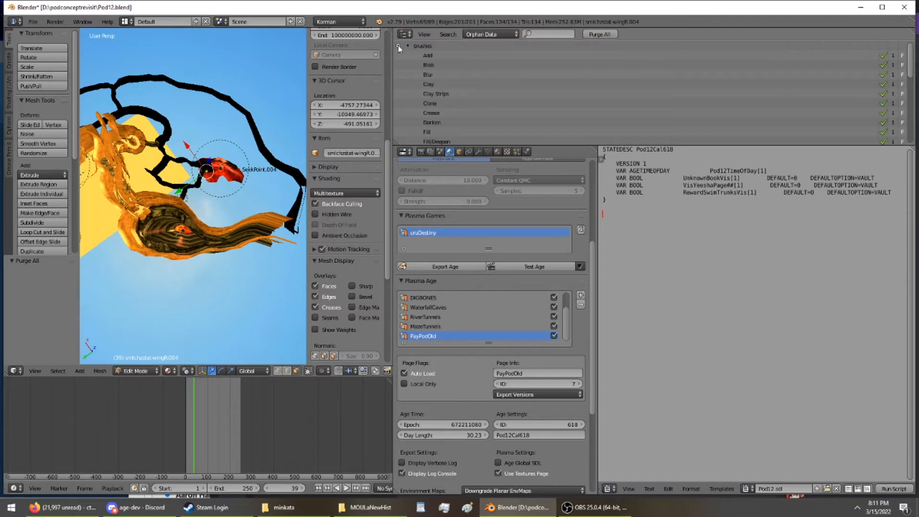
# Purge the remaining orphaned images, and expand the orphaned materials.
pyautogui.click(398, 55)
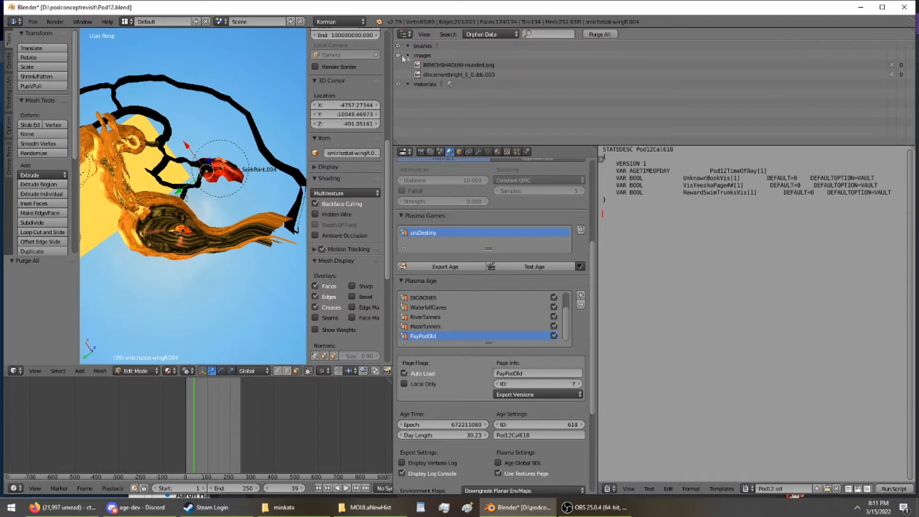
pyautogui.click(609, 35)
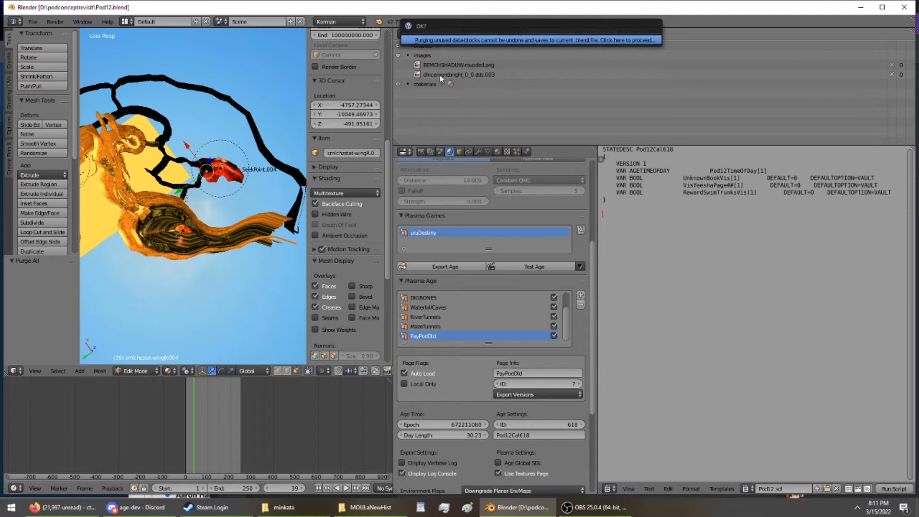
pyautogui.click(585, 41)
pyautogui.click(398, 55)
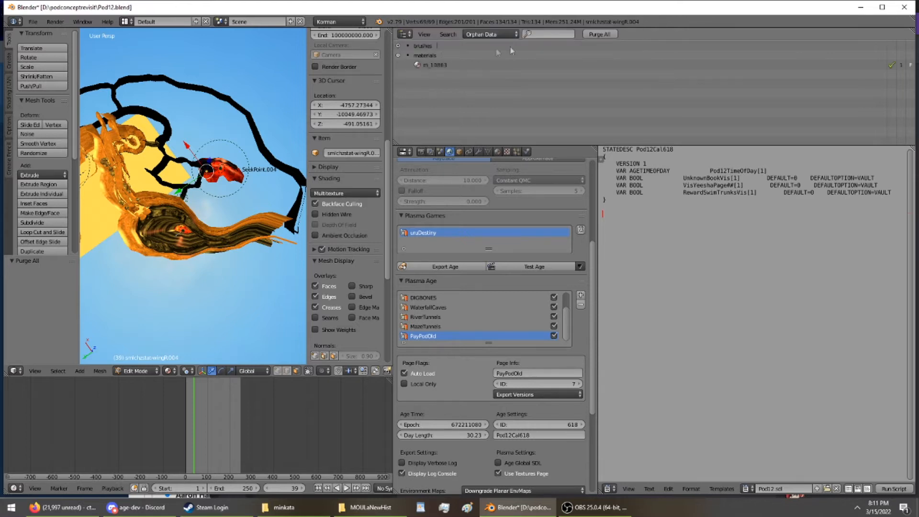
# Try to purge the remaining orphaned material m_10863 by running Purge All twice more.
pyautogui.click(592, 35)
pyautogui.click(589, 40)
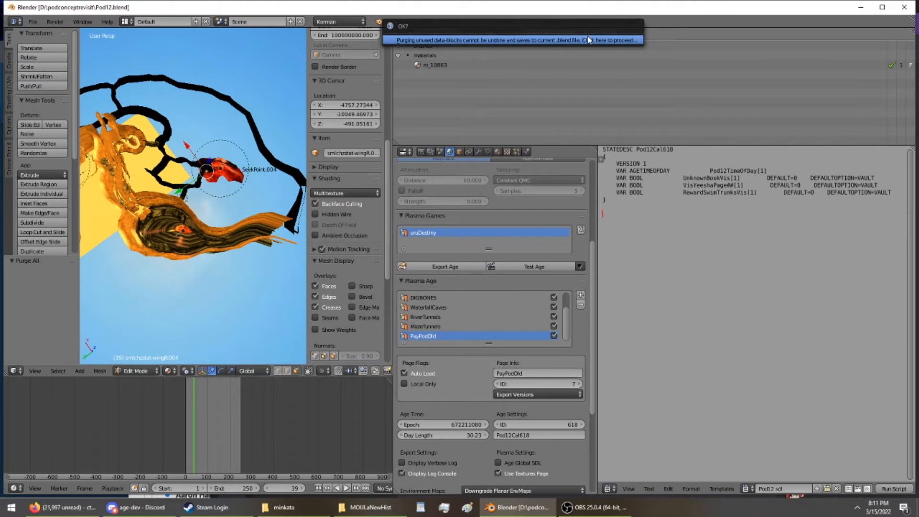
pyautogui.click(408, 56)
pyautogui.click(408, 55)
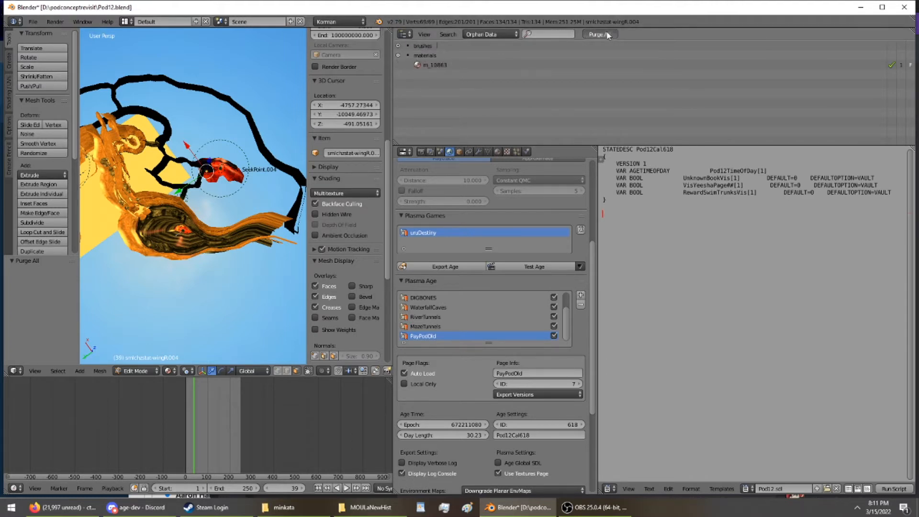
pyautogui.click(594, 35)
pyautogui.click(588, 39)
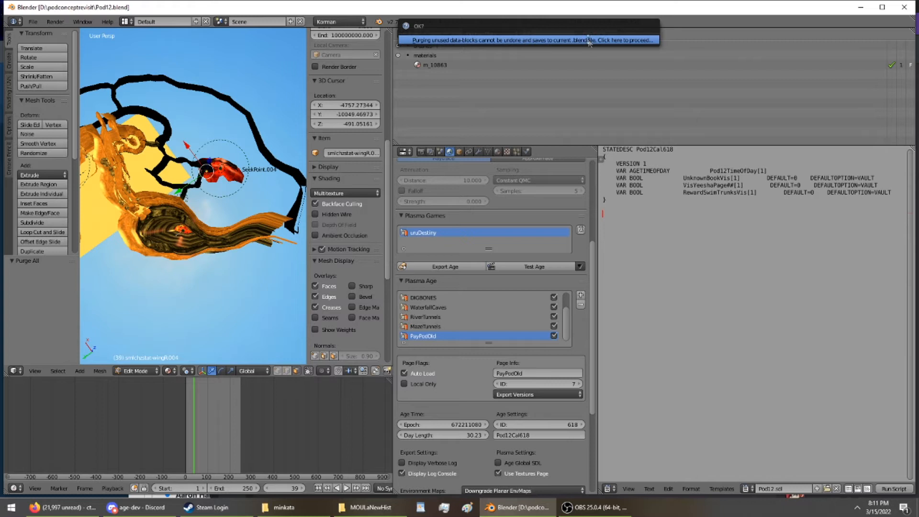
pyautogui.click(400, 56)
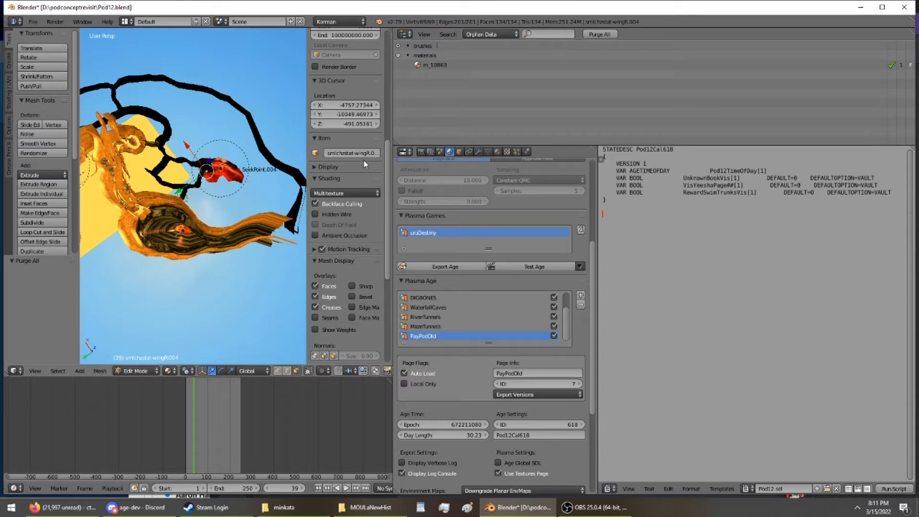
# Save the scene over the existing Pod12.blend file.
pyautogui.hotkey('ctrl', 's')
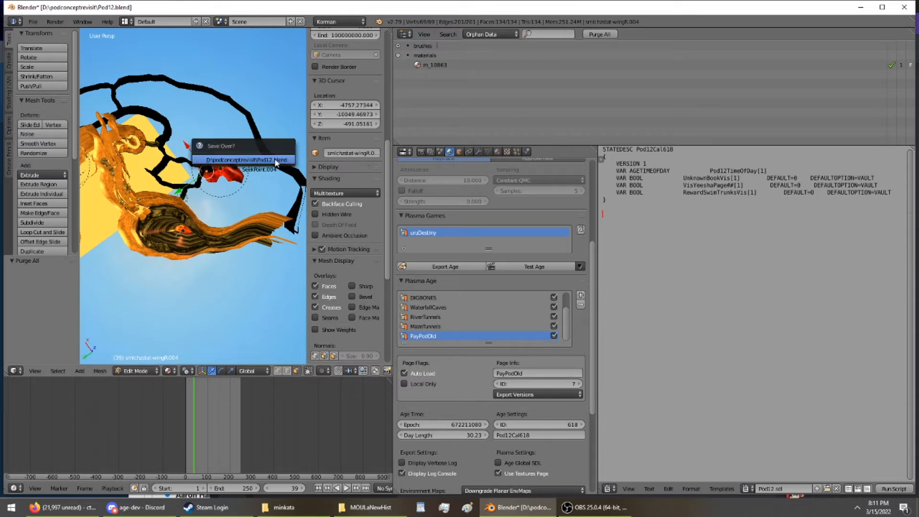
pyautogui.click(275, 158)
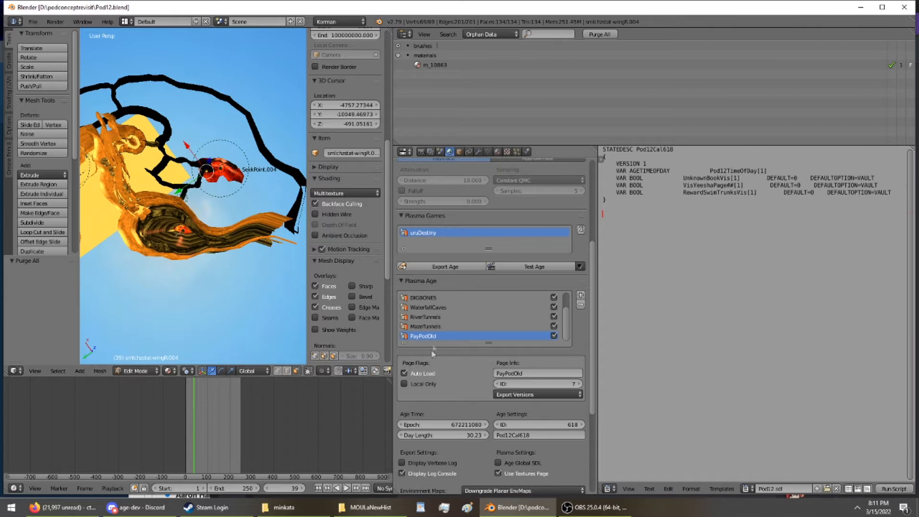
# Try to export the age, and return from the export console to the scene.
pyautogui.click(455, 262)
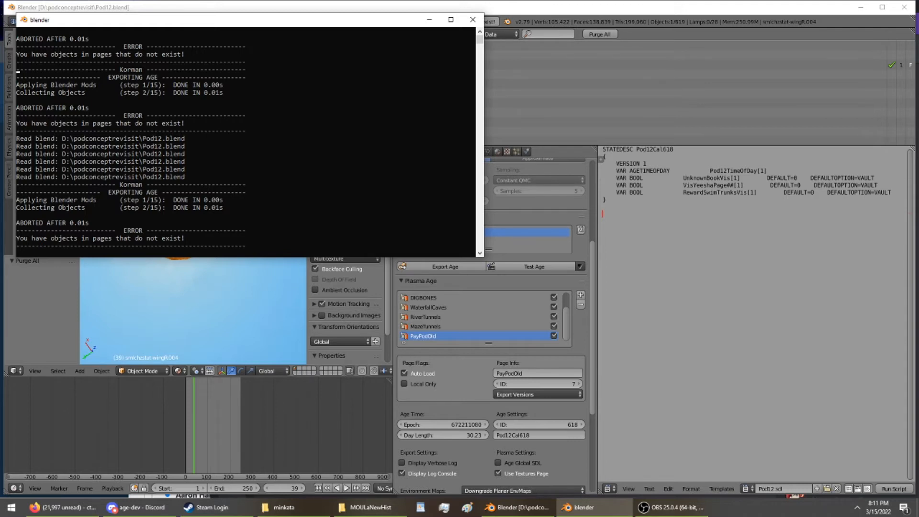
pyautogui.click(619, 13)
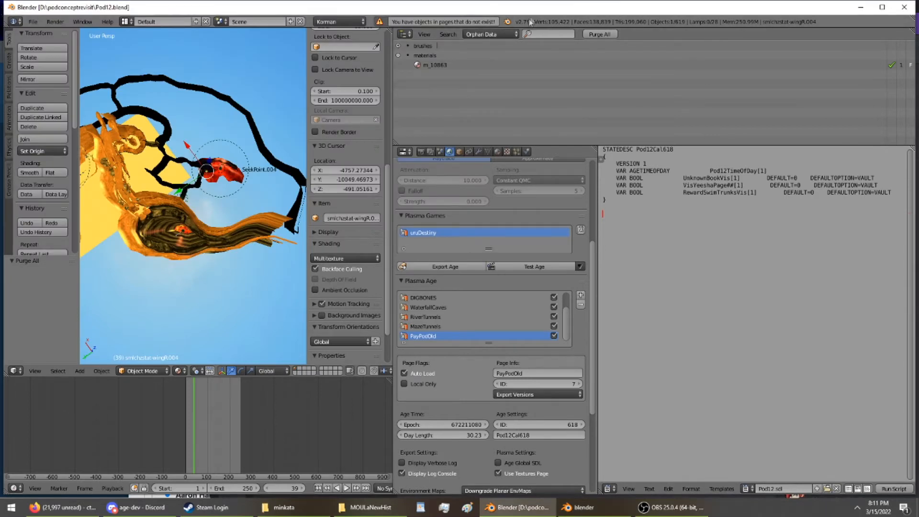
# List the current scene's objects in the outliner and look through them for objects assigned to missing pages.
pyautogui.click(516, 33)
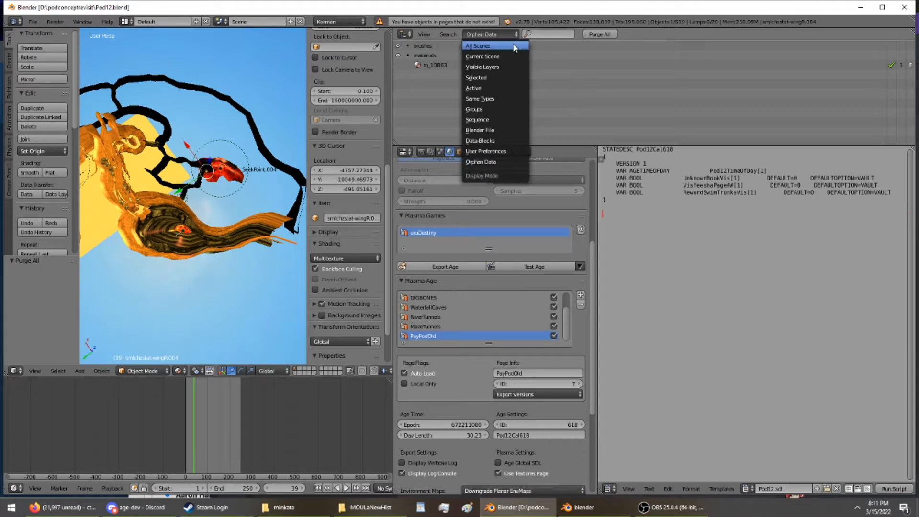
pyautogui.click(511, 54)
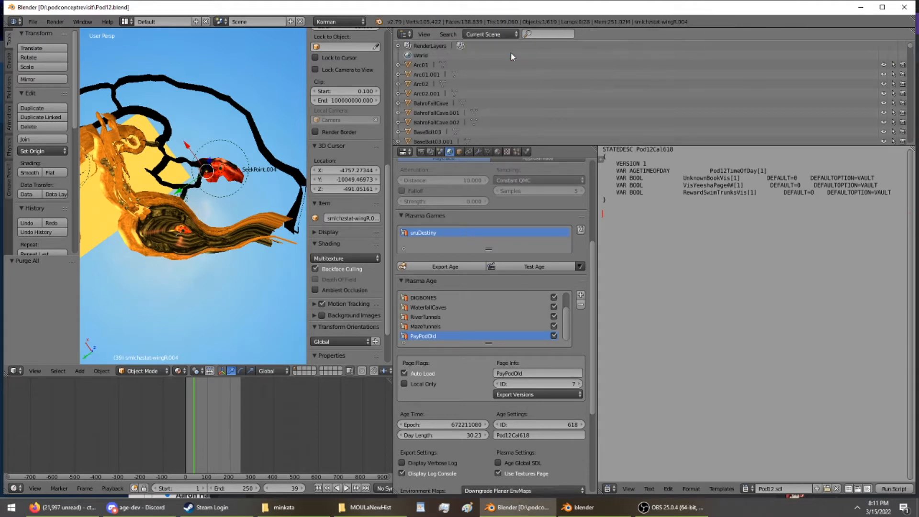
pyautogui.scroll(-10, 429, 94)
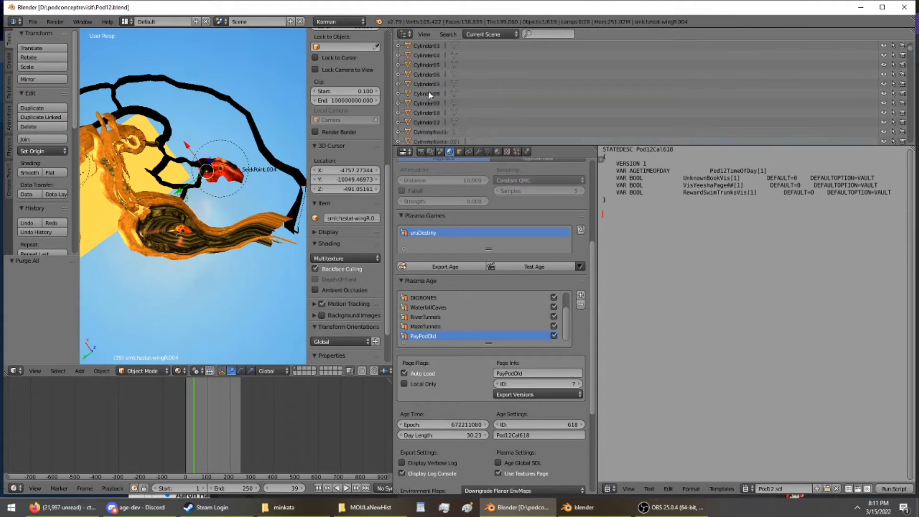
pyautogui.scroll(-10, 428, 94)
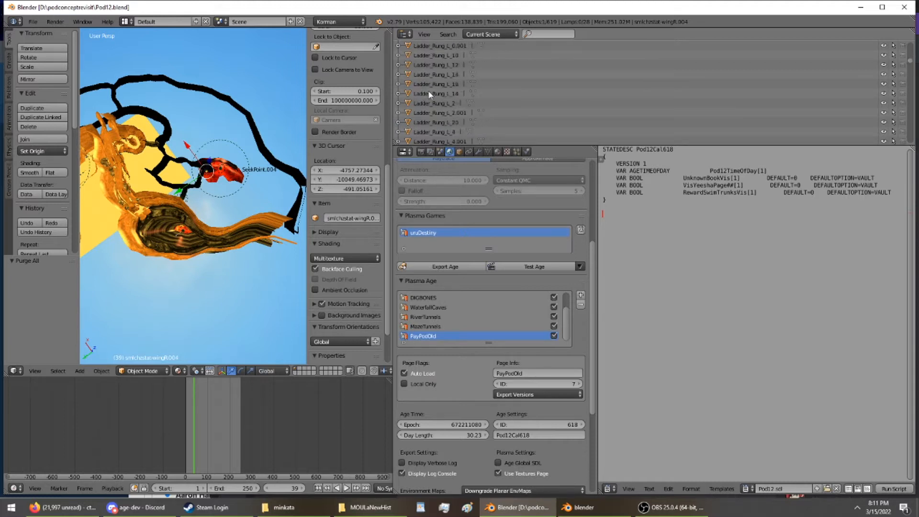
pyautogui.scroll(-15, 429, 94)
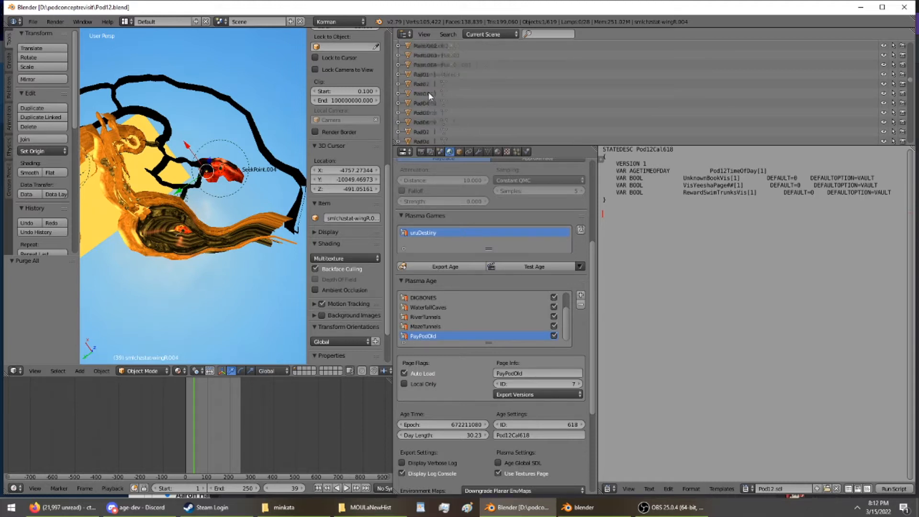
pyautogui.scroll(-12, 429, 93)
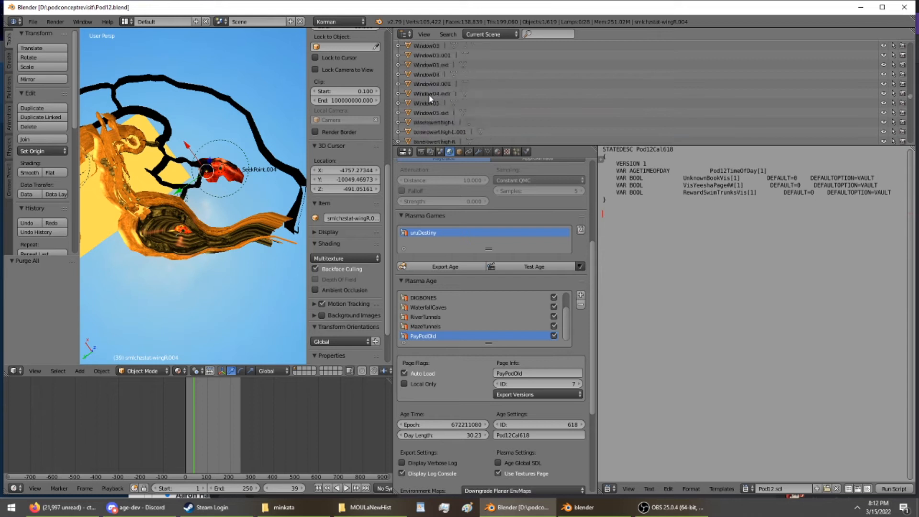
pyautogui.scroll(-10, 430, 96)
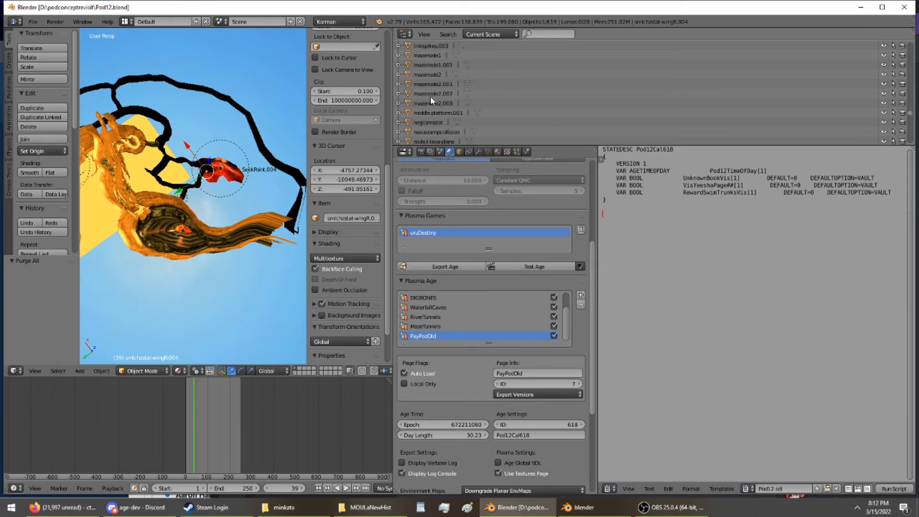
pyautogui.scroll(-10, 430, 97)
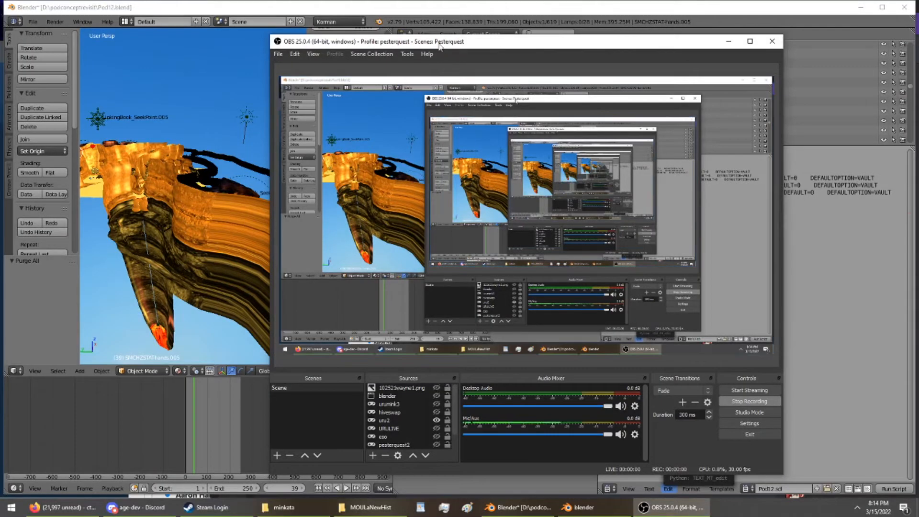
# Move the objects SMCHZSTAT-hands.005, SMCHZSTAT-hands.003 and SMCHZSTAT-hands.002 to the Pod page.
pyautogui.click(432, 10)
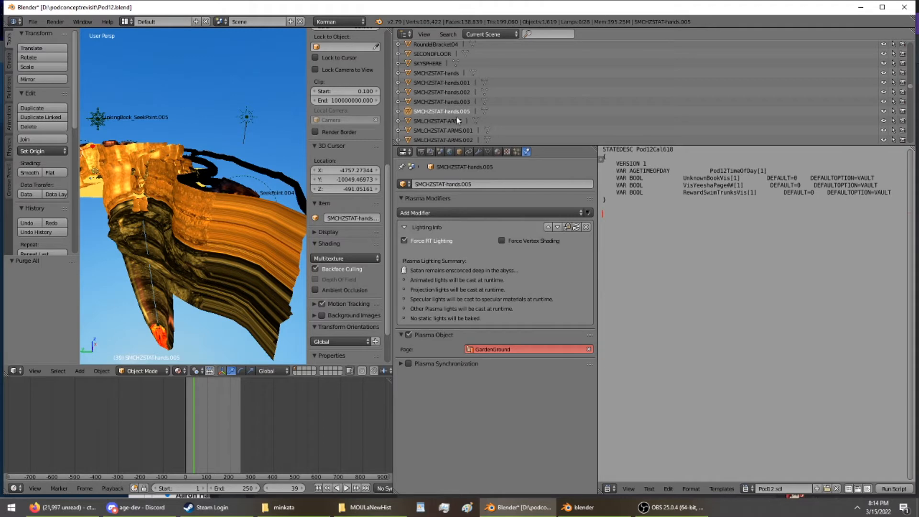
pyautogui.click(498, 349)
pyautogui.click(483, 390)
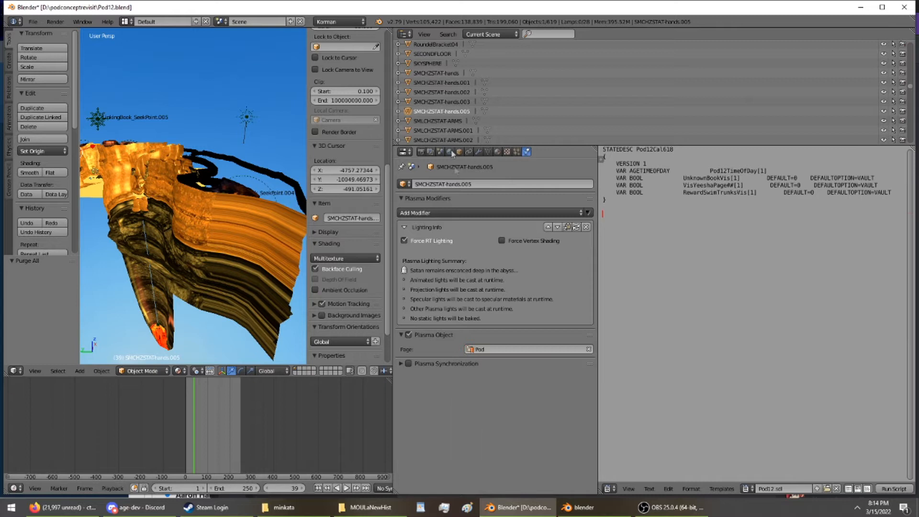
pyautogui.click(448, 102)
pyautogui.click(507, 349)
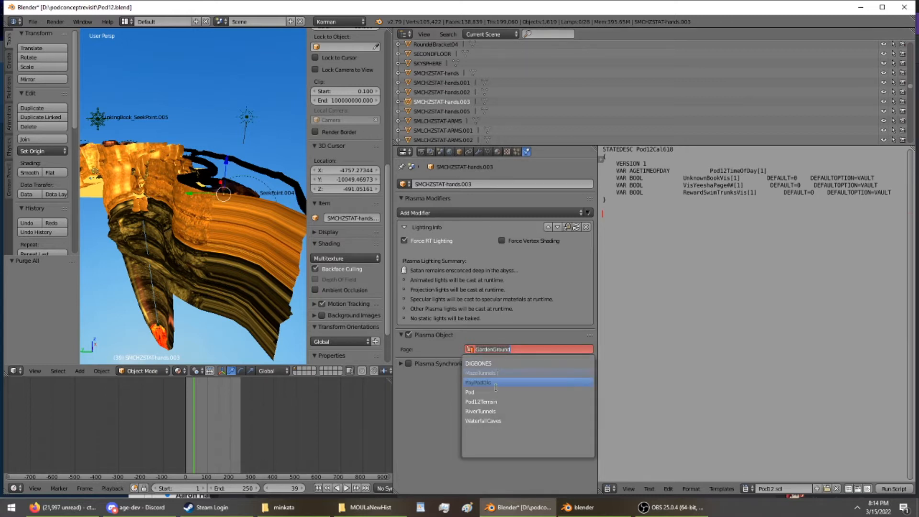
pyautogui.click(442, 91)
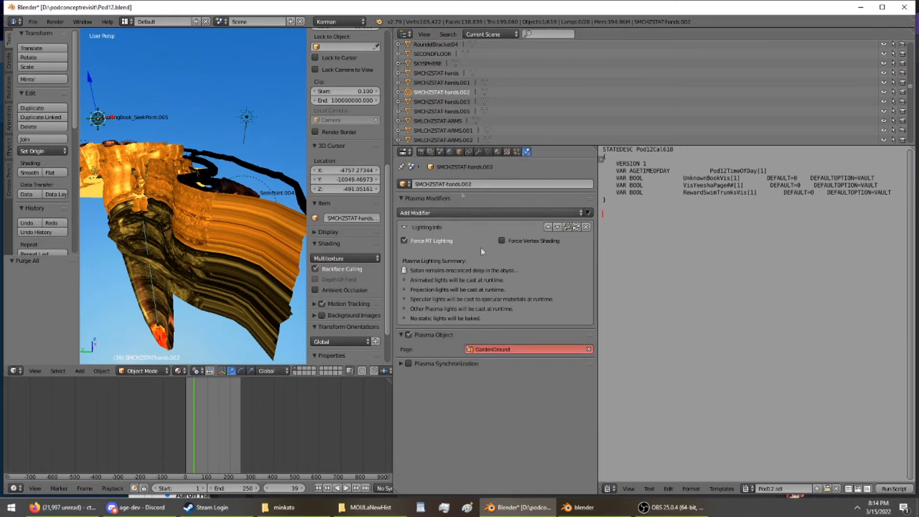
pyautogui.click(498, 349)
pyautogui.click(484, 392)
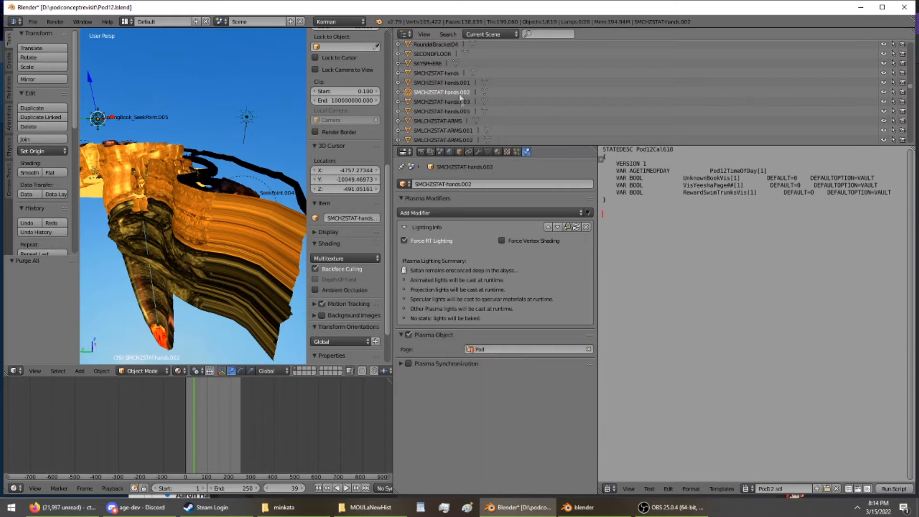
# Move the objects SMCHZSTAT-hands.001 and SMCHZSTAT-hands to the Pod page.
pyautogui.click(442, 82)
pyautogui.click(498, 349)
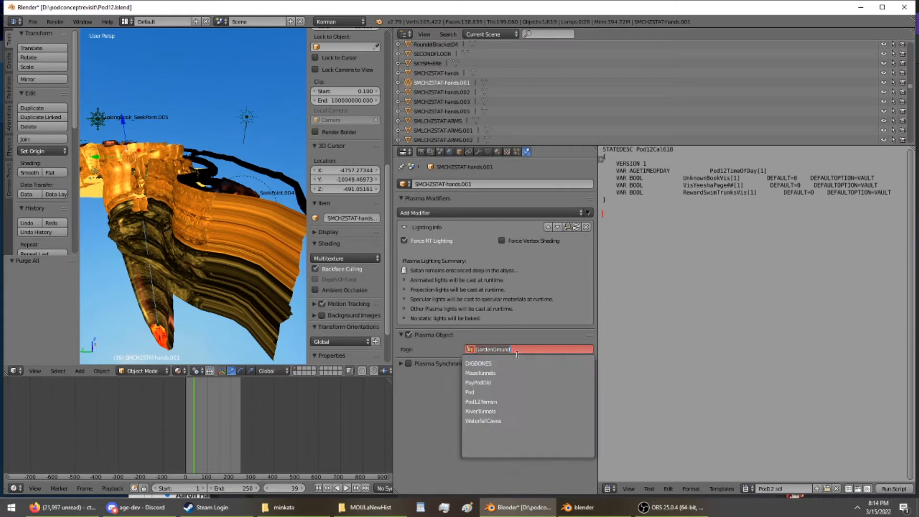
pyautogui.click(479, 350)
pyautogui.click(484, 391)
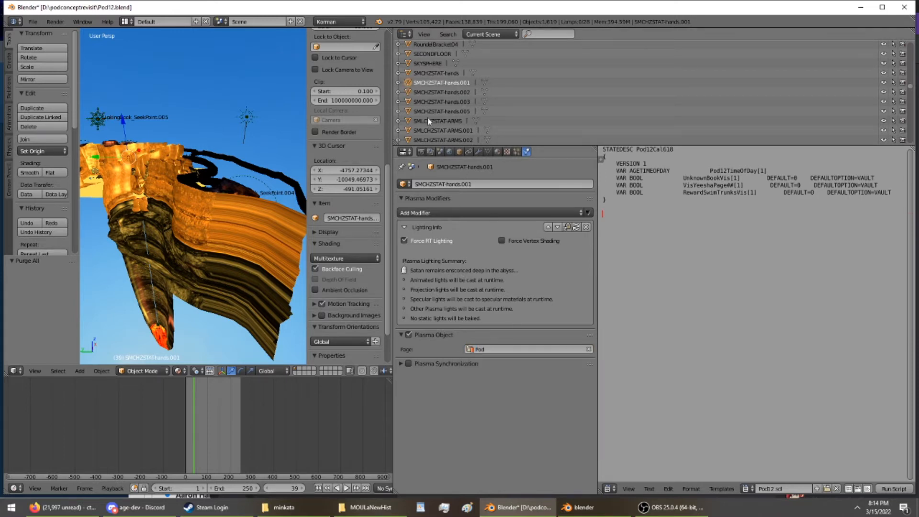
pyautogui.click(431, 73)
pyautogui.click(522, 351)
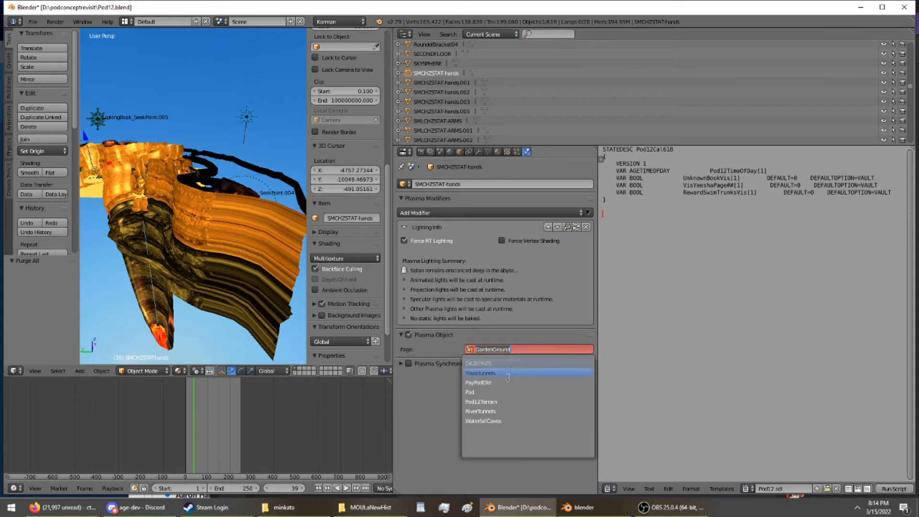
pyautogui.click(503, 392)
# Check which Plasma page the SKYSPHERE object is assigned to, and look back through the scene's object list.
pyautogui.click(436, 58)
pyautogui.scroll(5, 436, 59)
pyautogui.scroll(10, 437, 59)
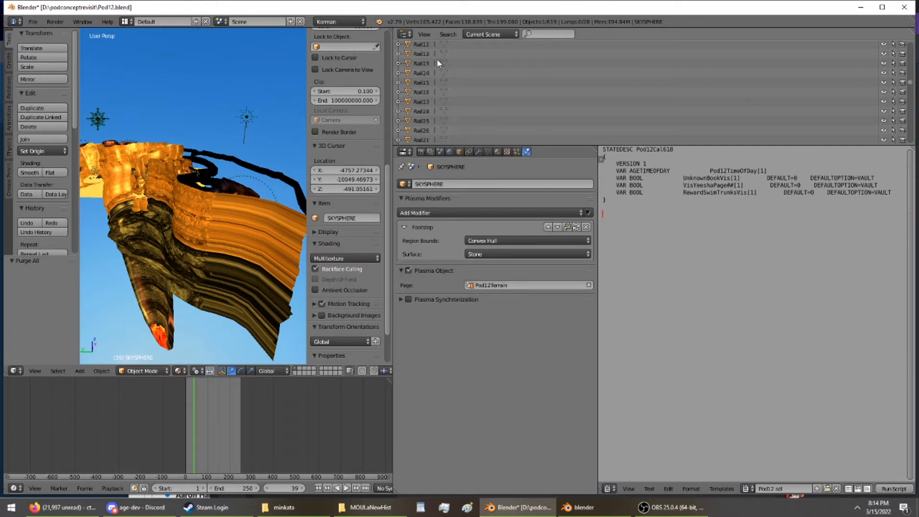
pyautogui.scroll(8, 438, 60)
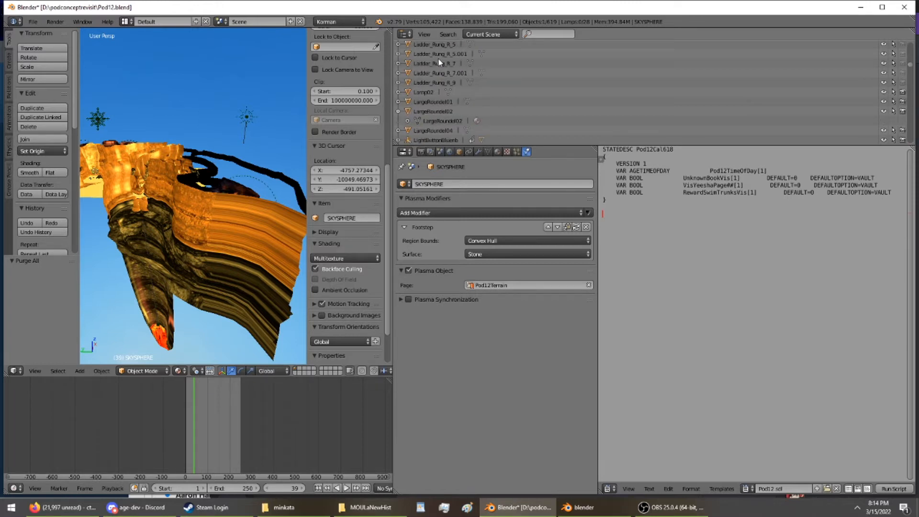
pyautogui.scroll(10, 438, 60)
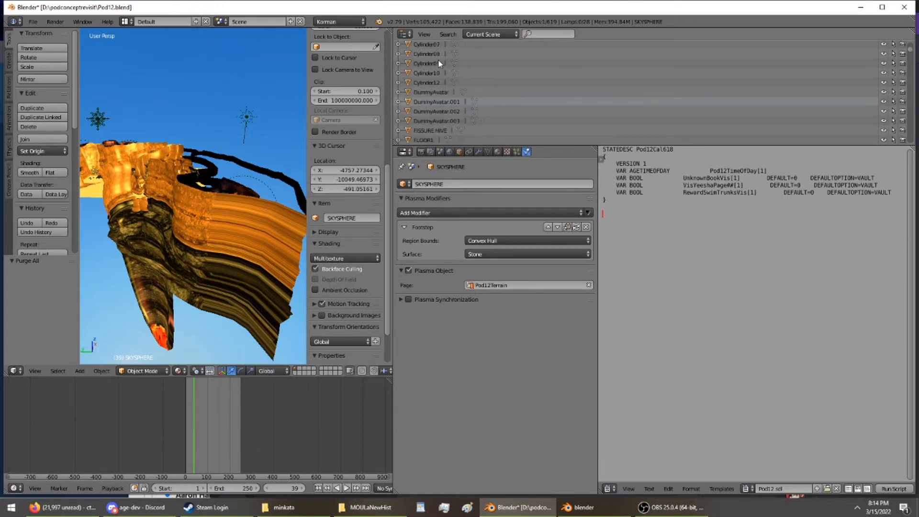
# Save the scene over the existing Pod12.blend file, and try to export the age again.
pyautogui.click(449, 151)
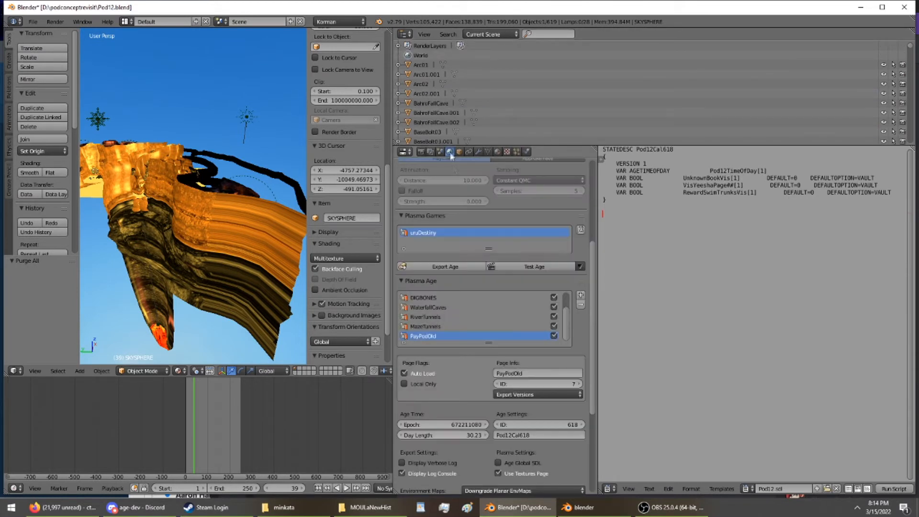
pyautogui.hotkey('ctrl', 's')
pyautogui.click(262, 248)
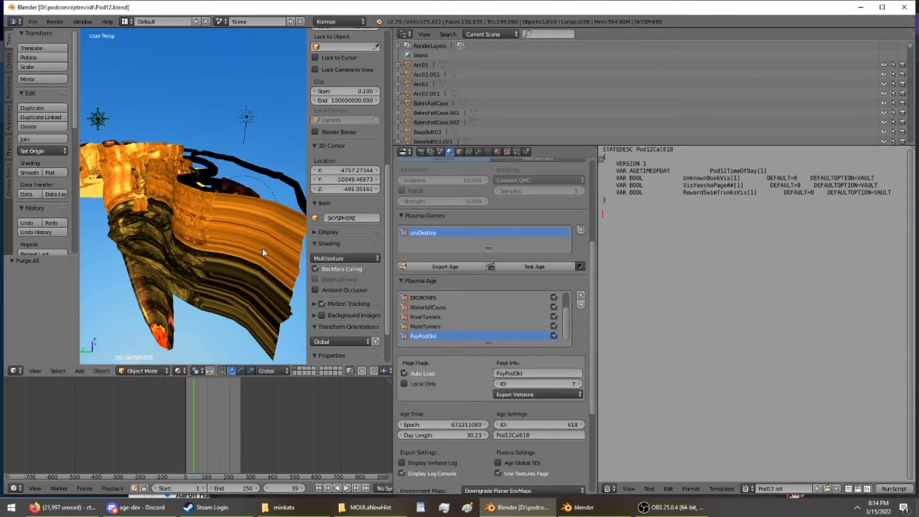
pyautogui.click(422, 266)
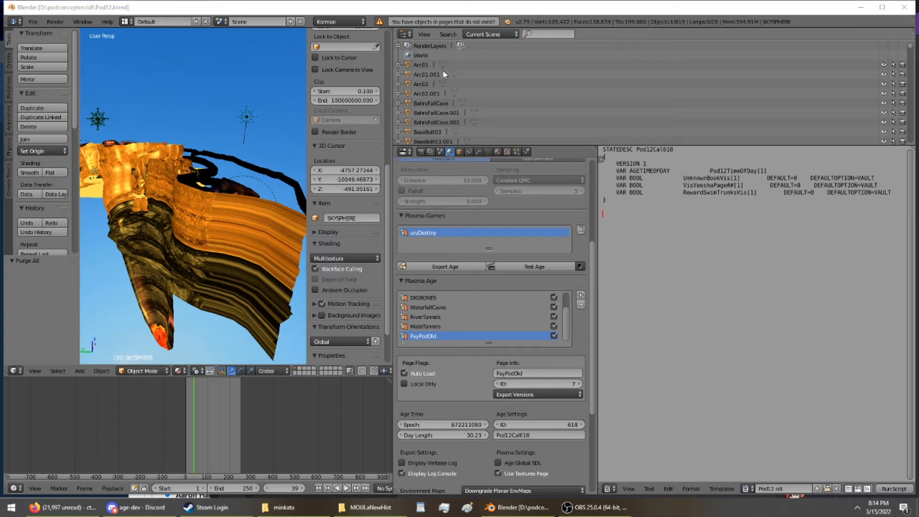
pyautogui.click(566, 508)
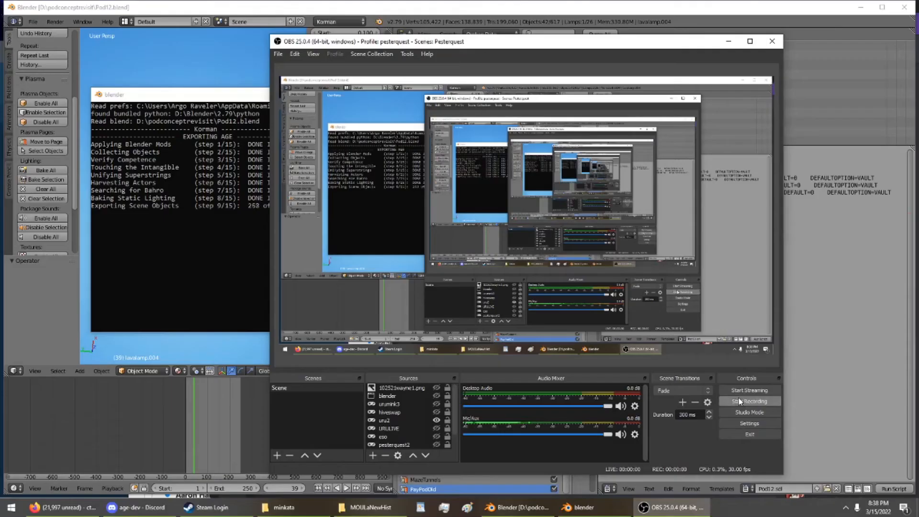
pyautogui.click(739, 399)
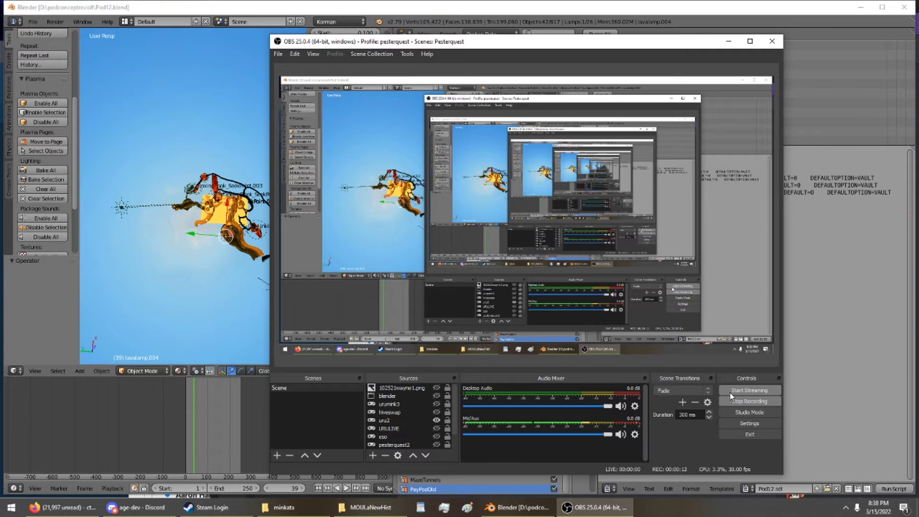
pyautogui.click(538, 5)
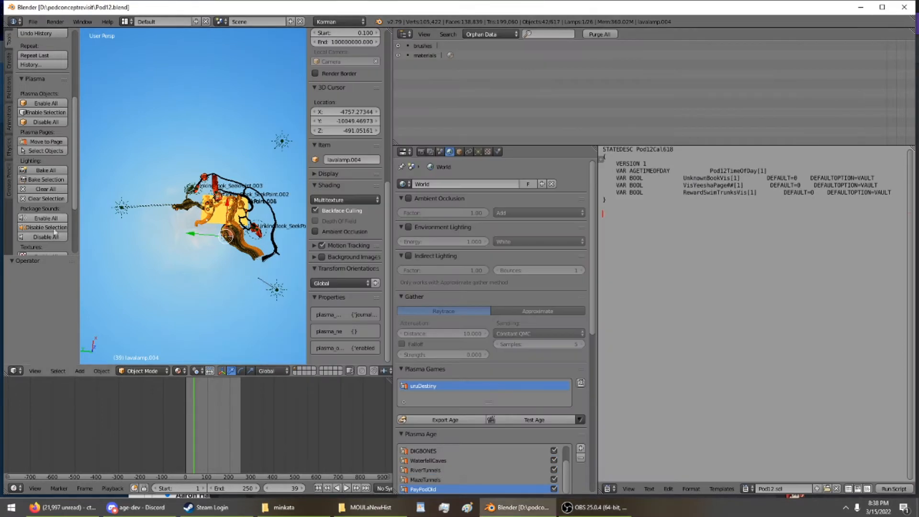
pyautogui.click(593, 507)
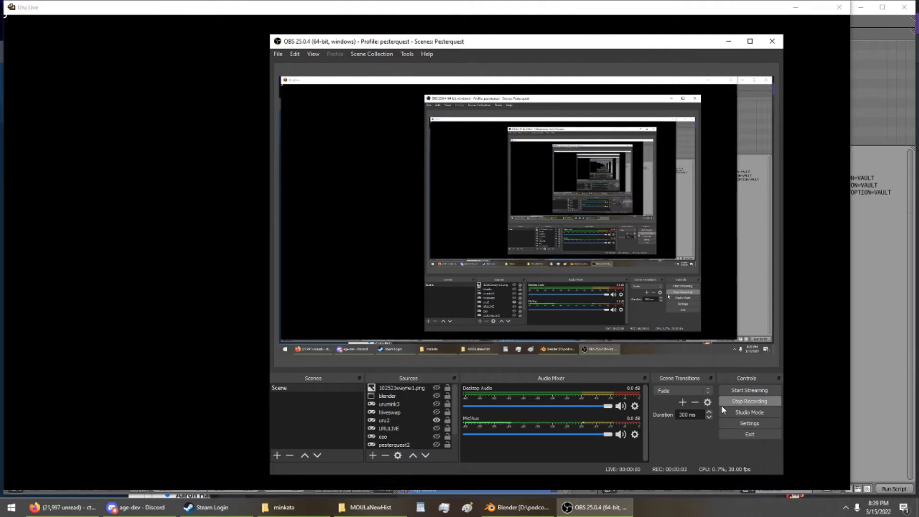
# Switch to Uru Live and inspect the exported age in first-person view, walking through the round openings to the linking book.
pyautogui.click(134, 345)
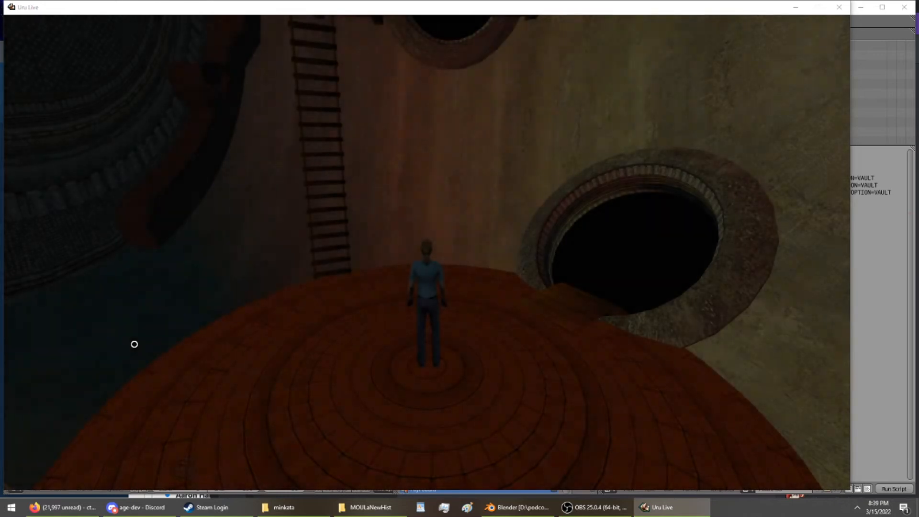
pyautogui.press('F1')
pyautogui.press('Right')
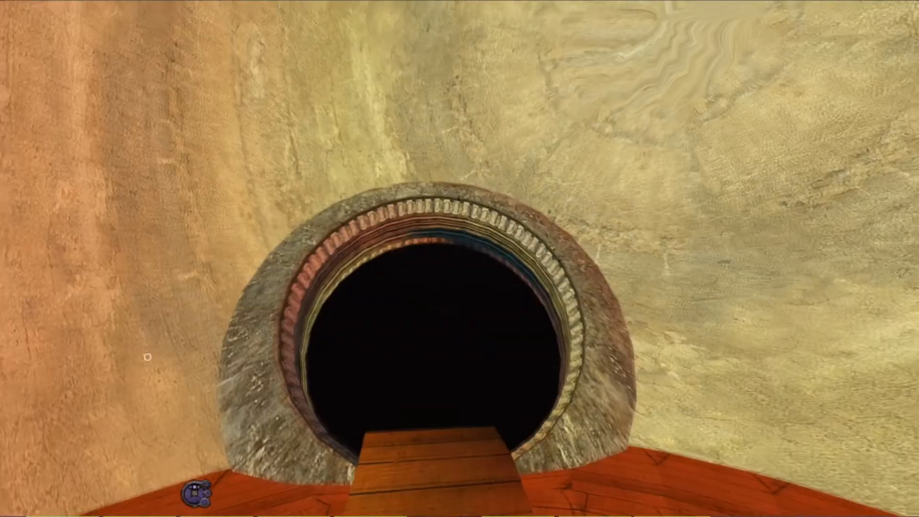
pyautogui.press('Up')
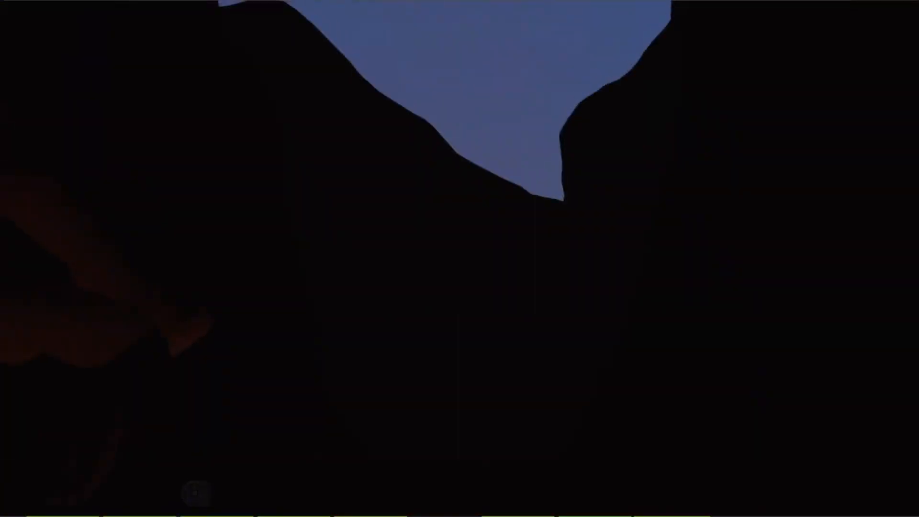
pyautogui.press('Left')
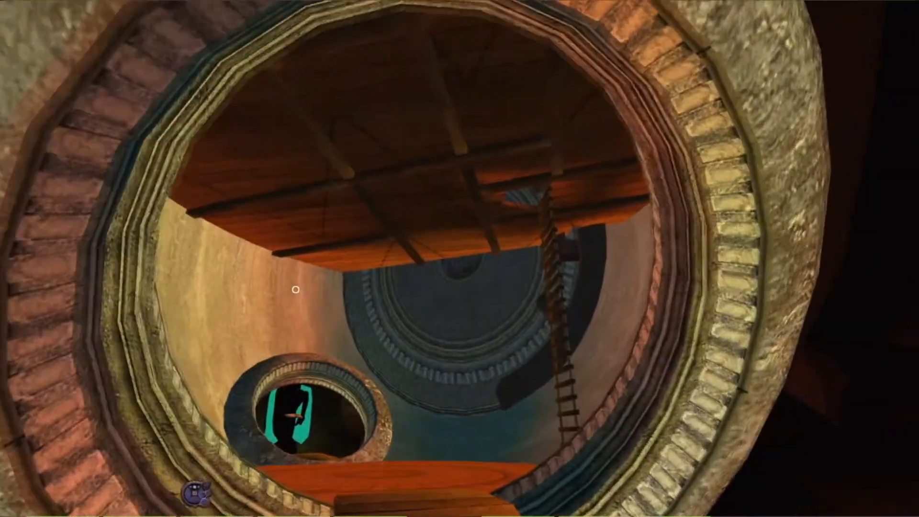
pyautogui.press('Up')
pyautogui.press('Up')
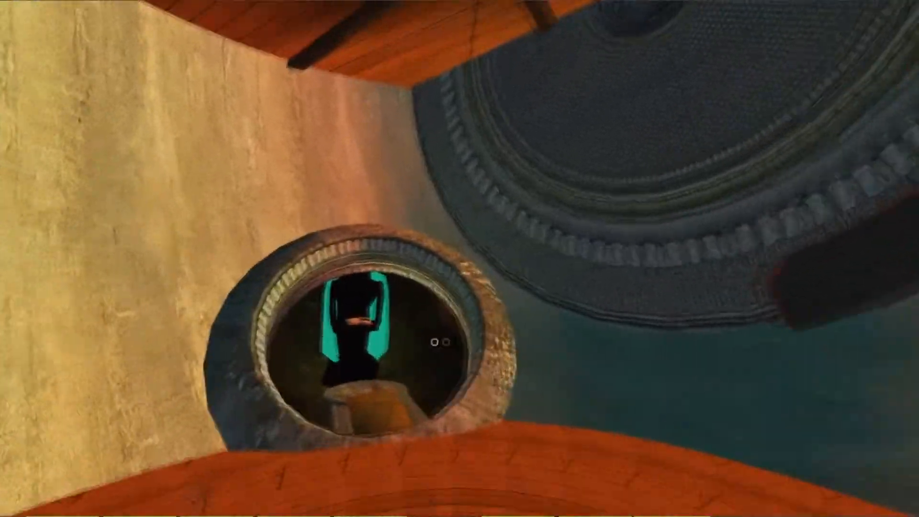
pyautogui.press('Up')
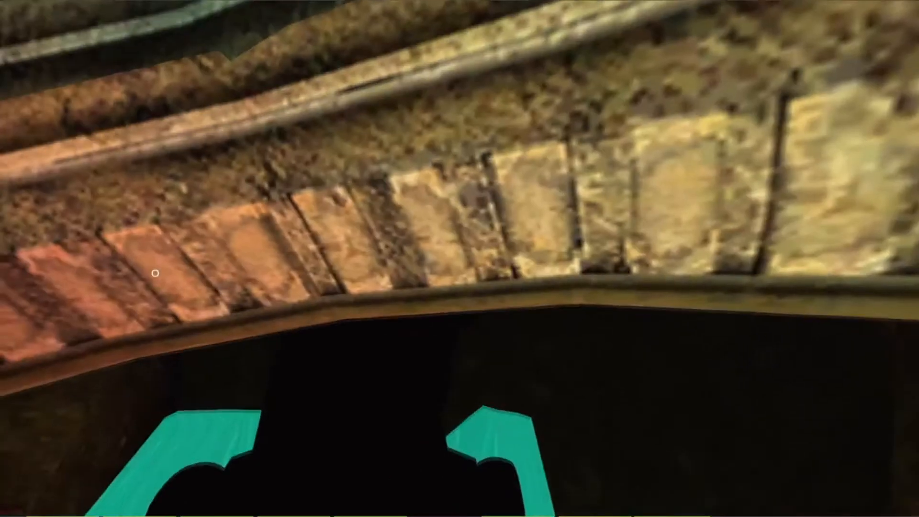
pyautogui.press('Up')
pyautogui.press('Left')
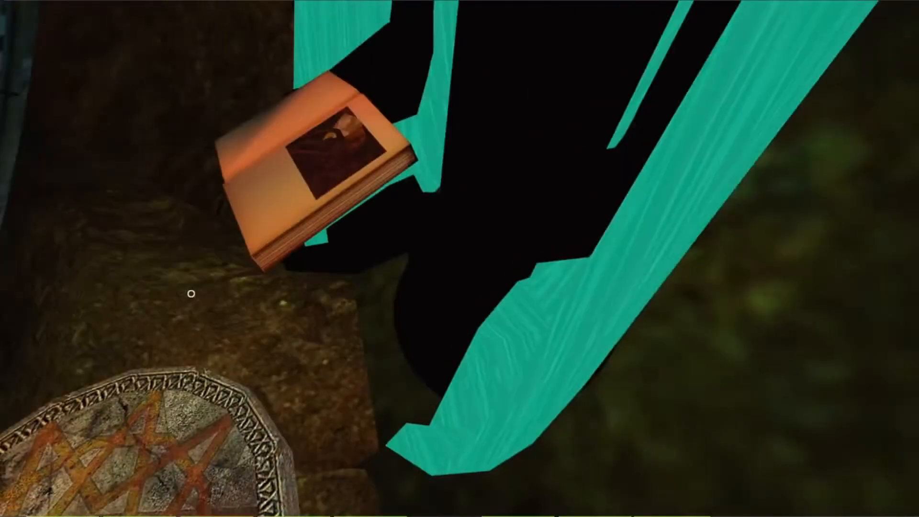
# Turn the first-person view in Uru Live to inspect the surfaces around the linking book.
pyautogui.press('Left')
pyautogui.press('Right')
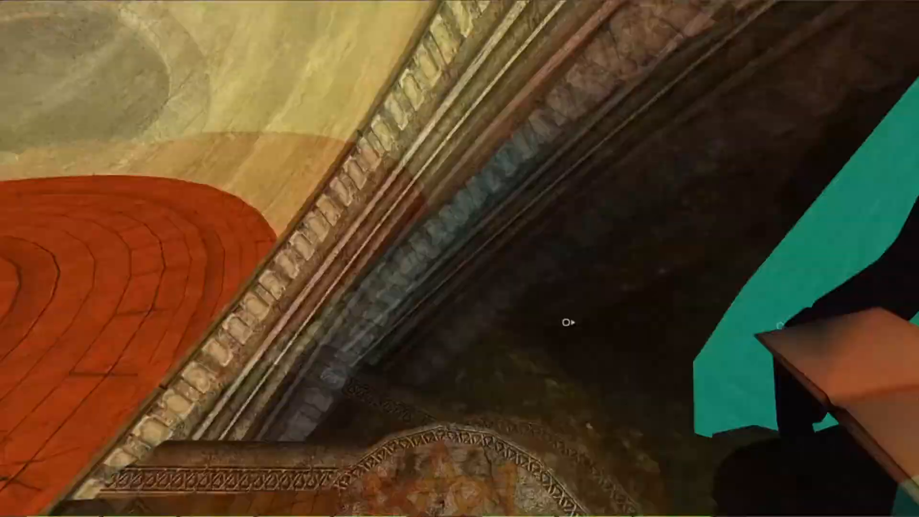
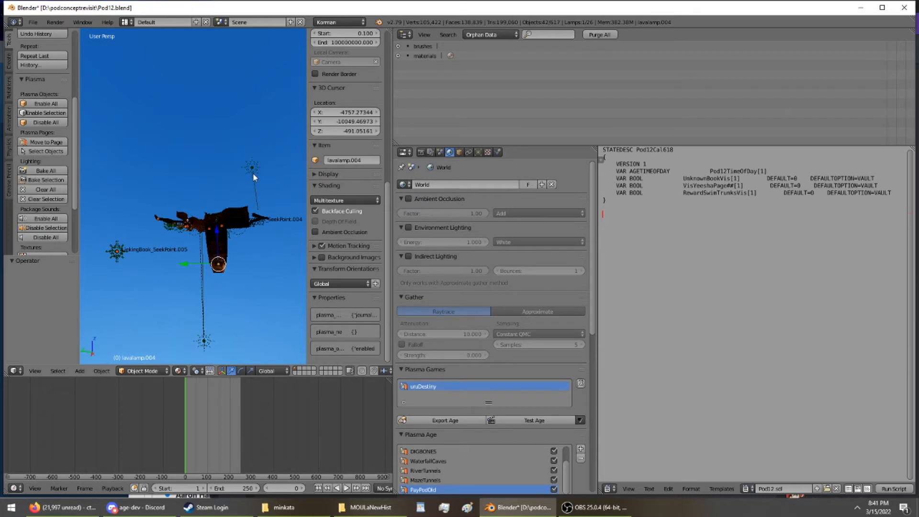
# Switch to Blender, duplicate the sun lamp Sun.001, and move the copy about 407 units along the Y axis.
pyautogui.moveTo(221, 142); pyautogui.dragTo(180, 172, button='middle')
pyautogui.scroll(4, 180, 171)
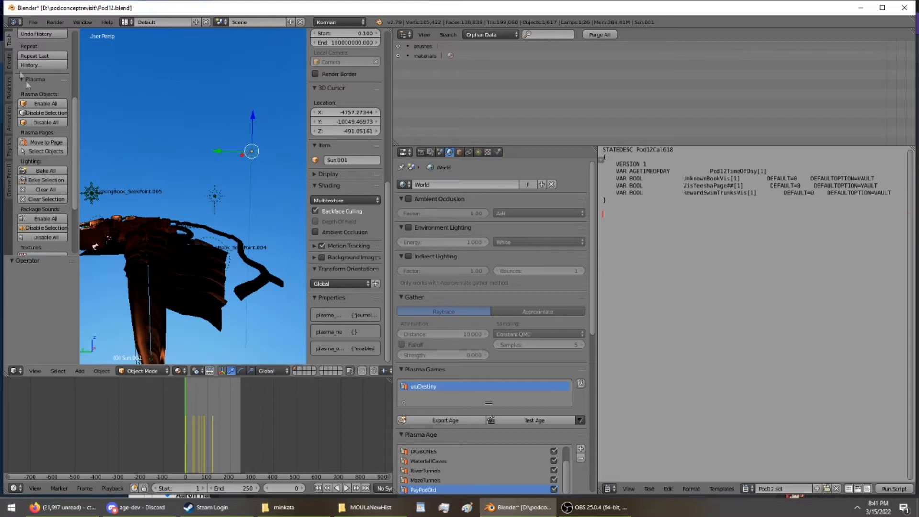
pyautogui.scroll(5, 33, 100)
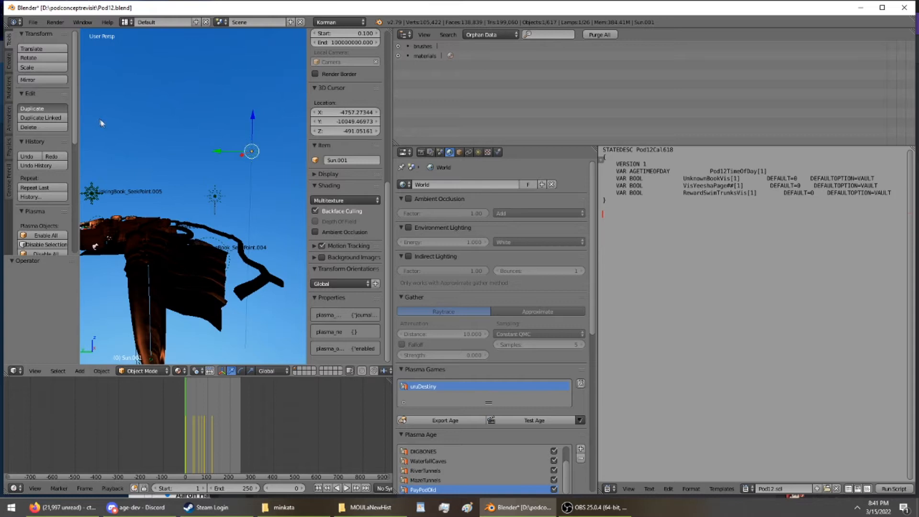
pyautogui.hotkey('shift', 'd')
pyautogui.rightClick(123, 169)
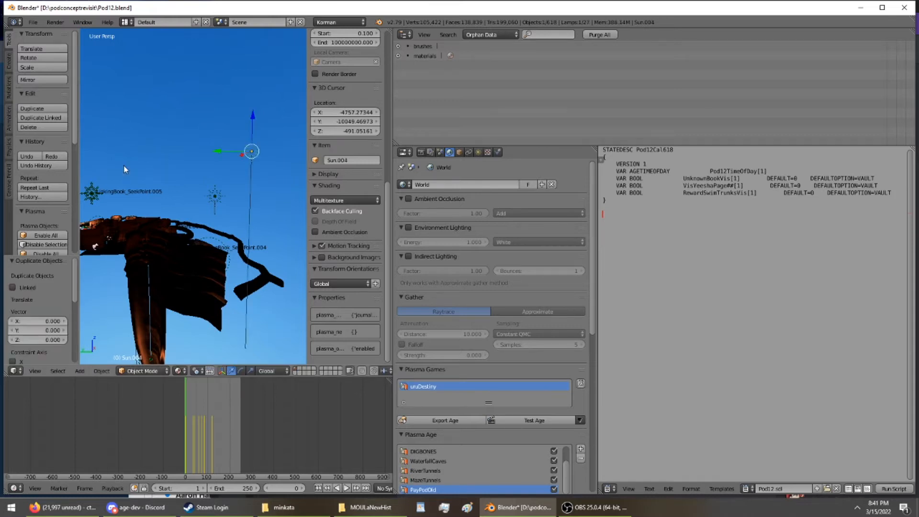
pyautogui.moveTo(202, 160); pyautogui.dragTo(201, 221, button='middle')
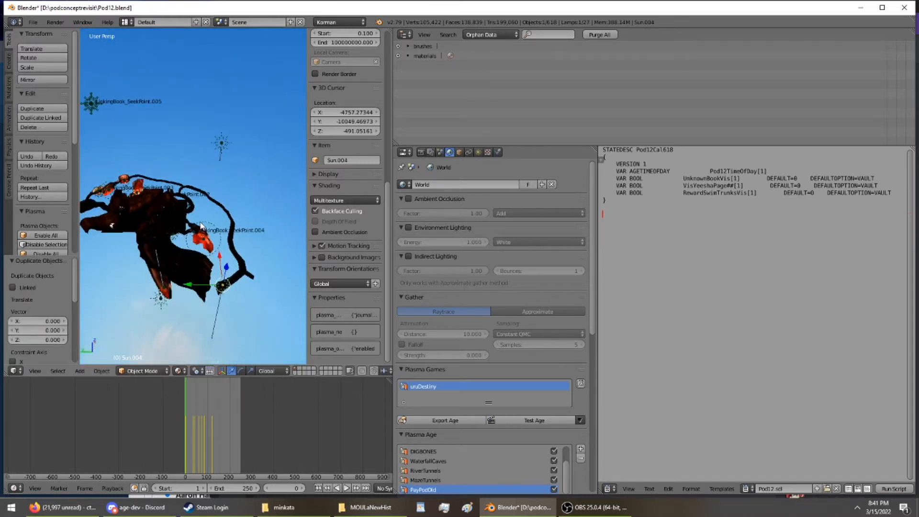
pyautogui.moveTo(194, 286); pyautogui.dragTo(106, 268)
# Isolate the duplicated sun lamp in local view and rotate it about 48.6° around the Y axis.
pyautogui.press('KP_Divide')
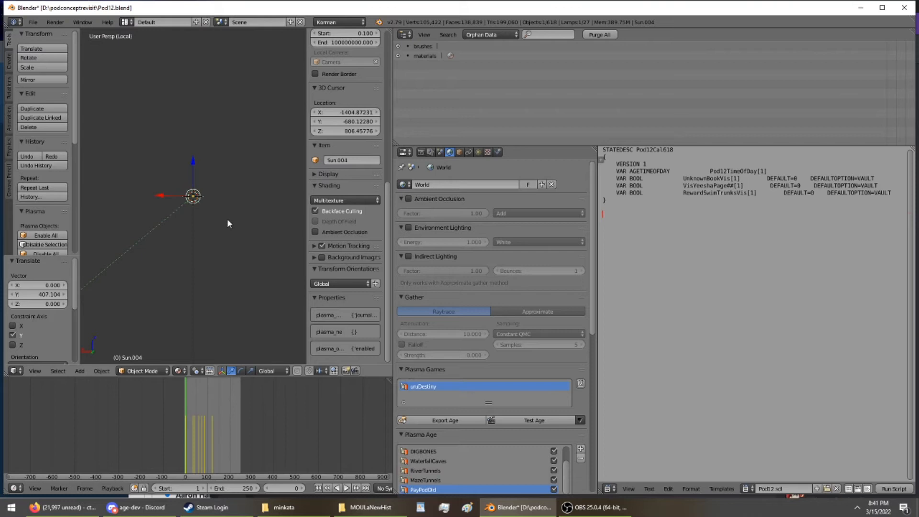
pyautogui.press('r')
pyautogui.press('y')
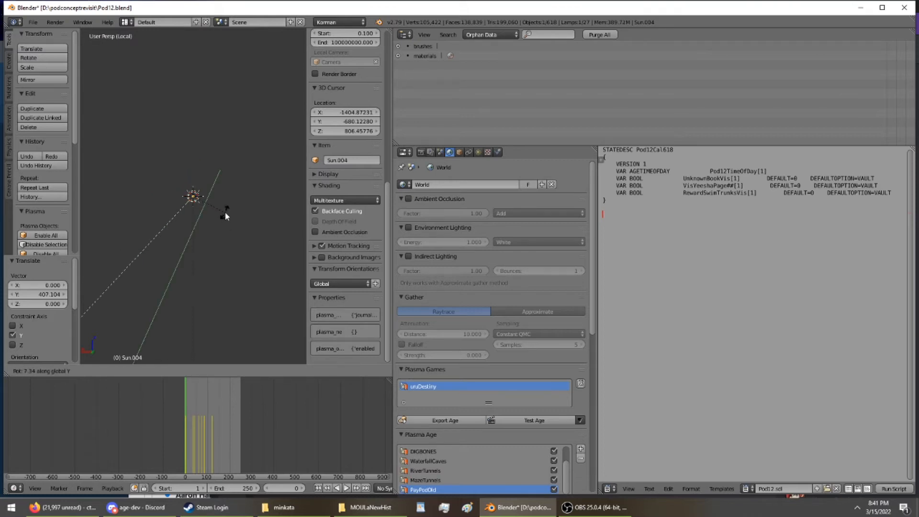
pyautogui.click(213, 191)
# Set the duplicated sun lamp's light color to black at frame 60.
pyautogui.click(477, 152)
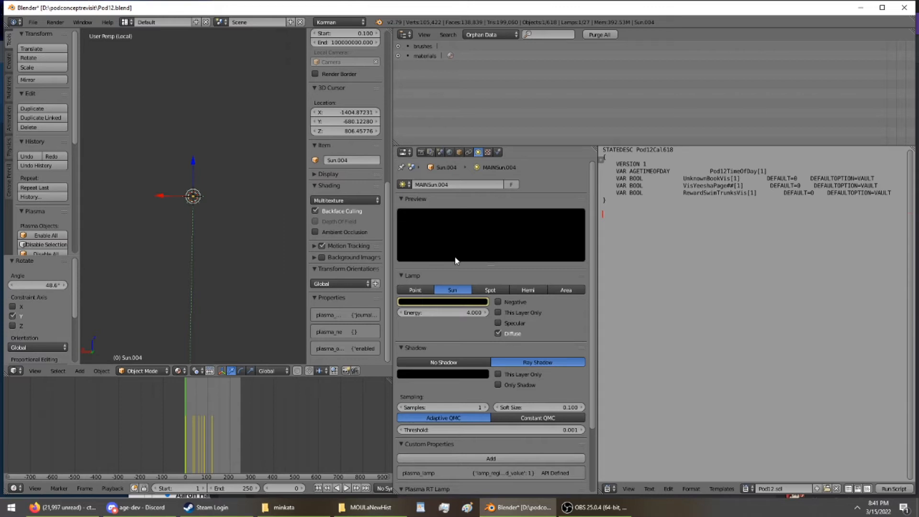
pyautogui.hotkey('alt', 'a')
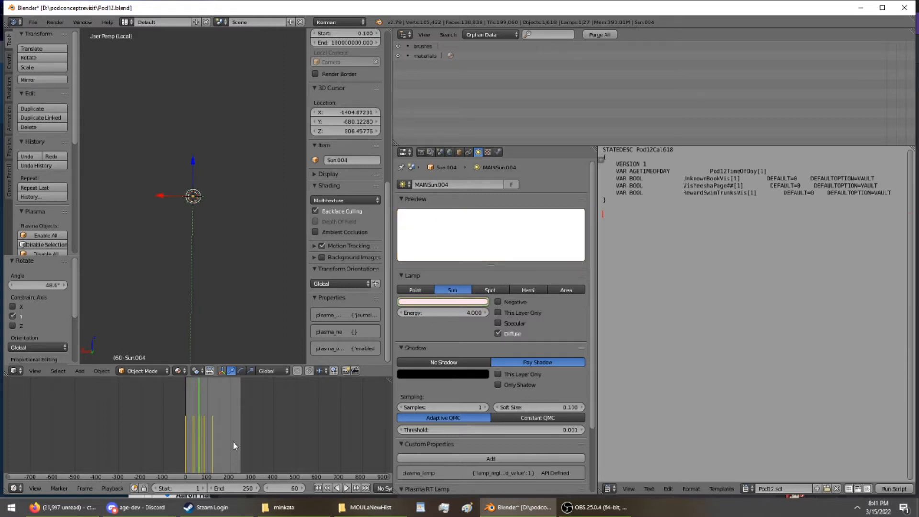
pyautogui.scroll(6, 216, 446)
pyautogui.scroll(2, 216, 446)
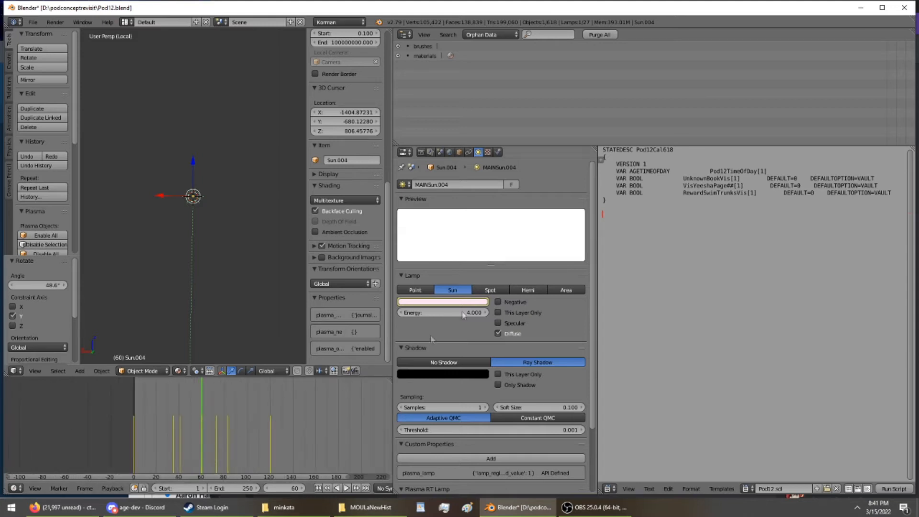
pyautogui.click(476, 301)
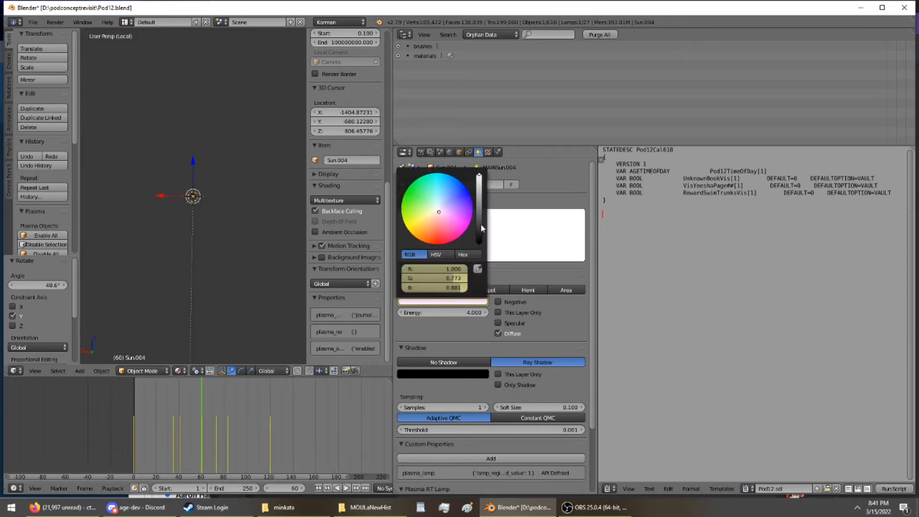
pyautogui.moveTo(480, 223); pyautogui.dragTo(479, 245)
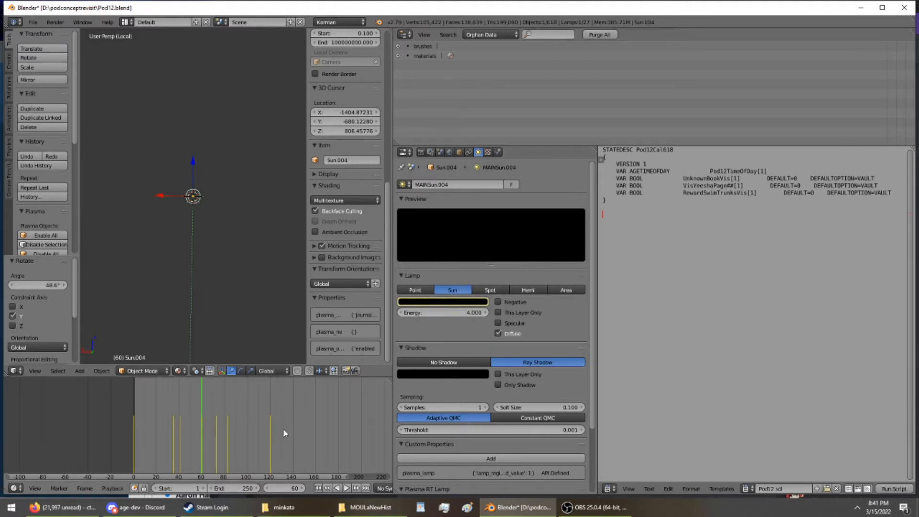
# At frame 120, set the lamp's light color to a muted blue with R 0.291, G 0.289 and B 0.538.
pyautogui.press('Left')
pyautogui.click(272, 432)
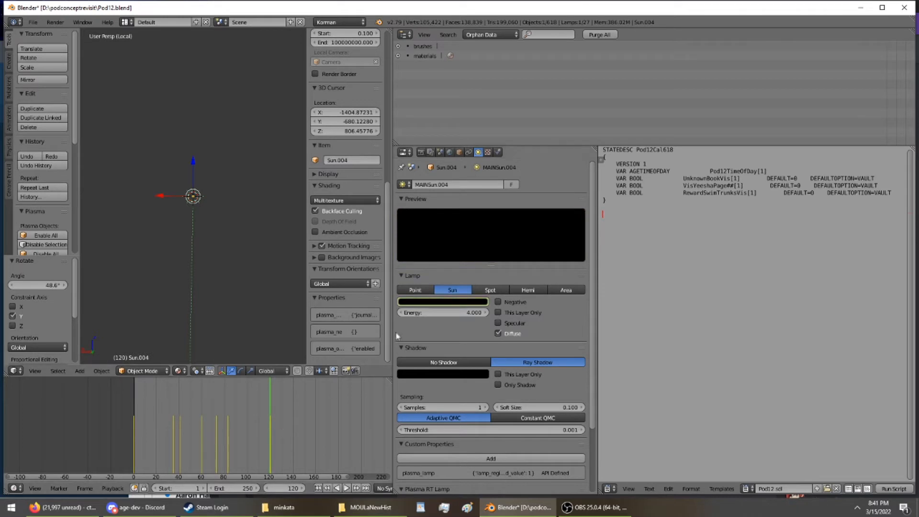
pyautogui.click(434, 302)
pyautogui.moveTo(481, 211)
pyautogui.mouseDown()
pyautogui.moveTo(479, 176)
pyautogui.moveTo(479, 190)
pyautogui.moveTo(443, 202)
pyautogui.mouseUp()
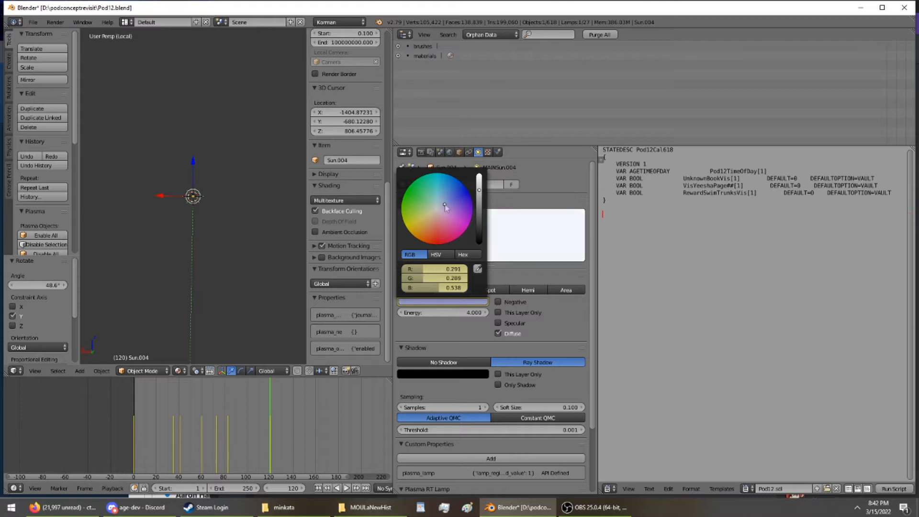
pyautogui.click(447, 302)
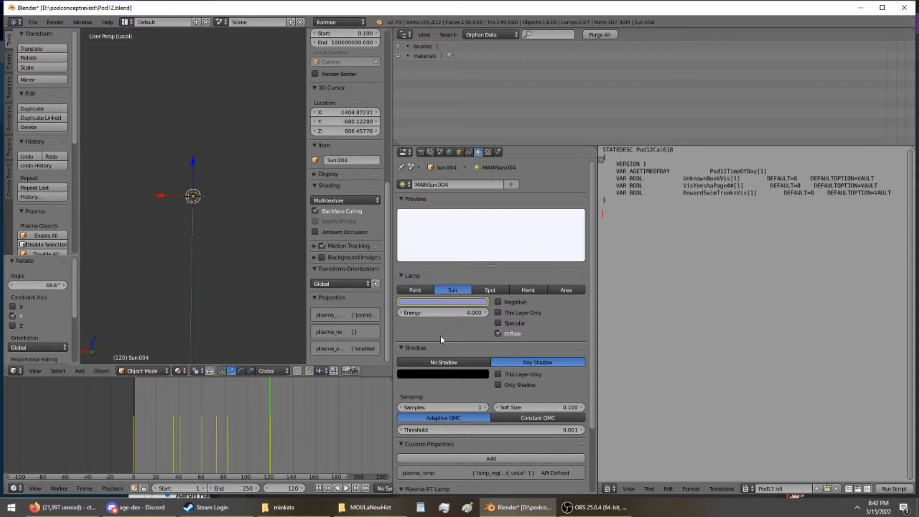
# Paste a screenshot of the frame 120 color values into Paint for reference, and return to Blender.
pyautogui.moveTo(264, 431); pyautogui.dragTo(269, 434)
pyautogui.click(467, 507)
pyautogui.hotkey('ctrl', 'v')
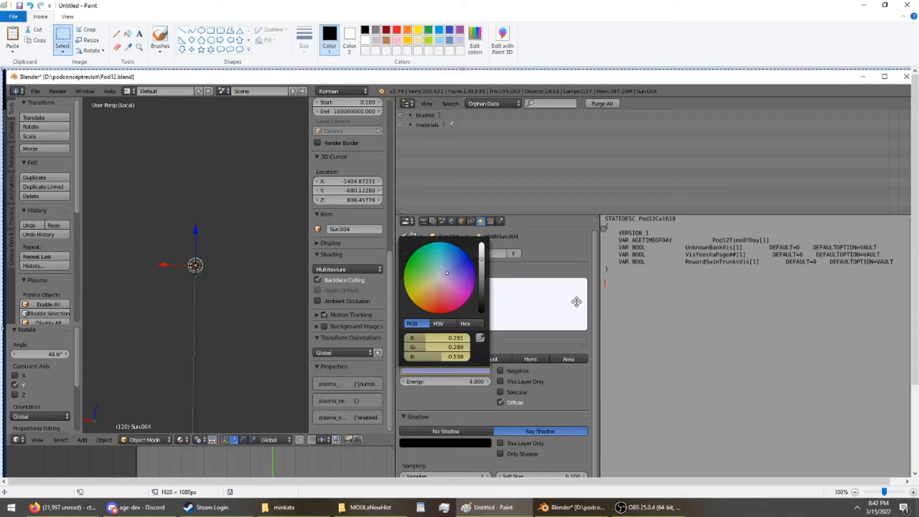
pyautogui.click(572, 508)
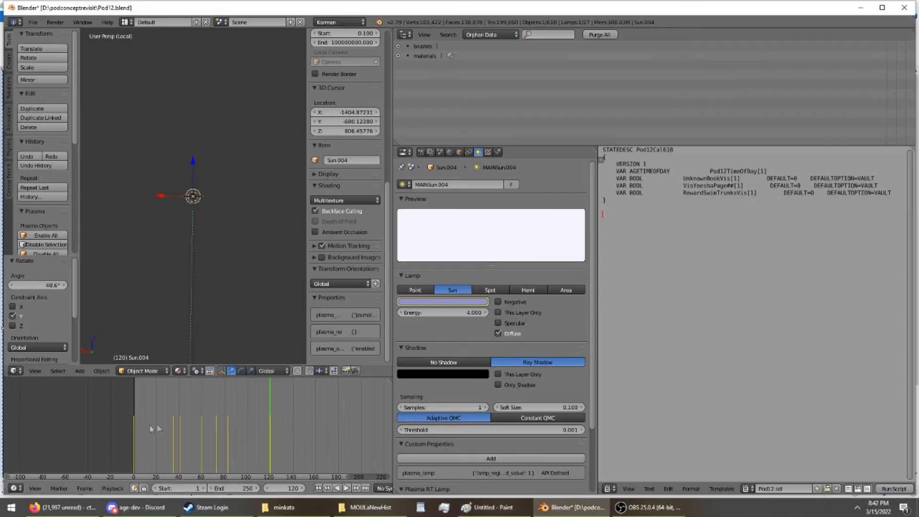
# Go to frame 0 and brighten the lamp's light color from black to a light grey.
pyautogui.click(137, 426)
pyautogui.press('Left')
pyautogui.press('Left')
pyautogui.press('Left')
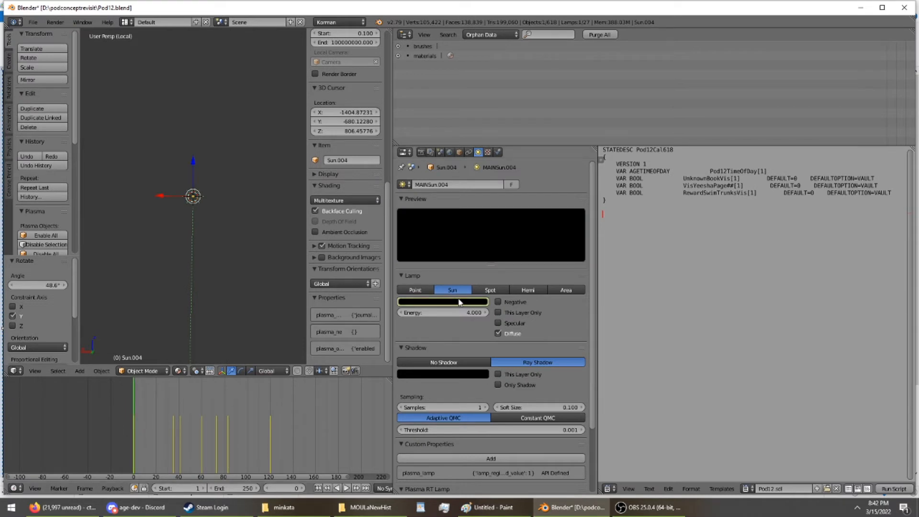
pyautogui.click(459, 302)
pyautogui.moveTo(480, 247); pyautogui.dragTo(479, 182)
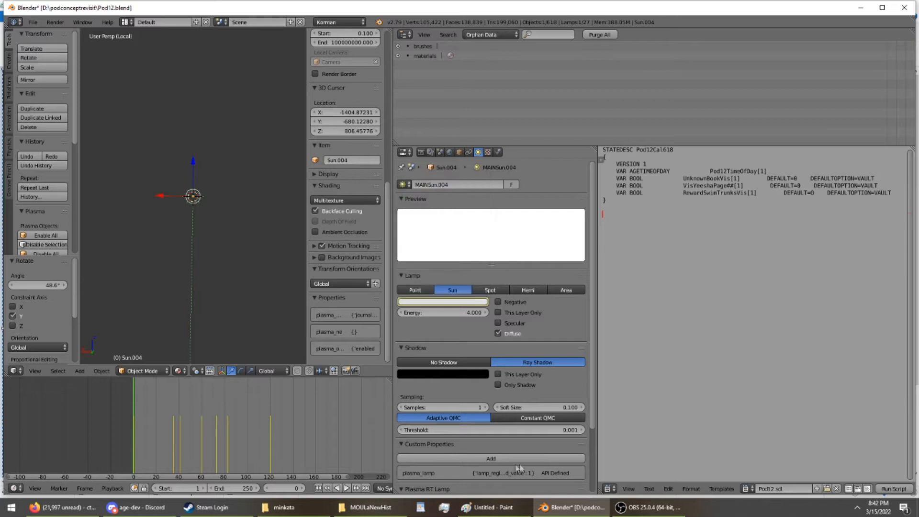
# Check the reference color in Paint, and set the light color's red value to 0.329 at frame 0.
pyautogui.click(493, 506)
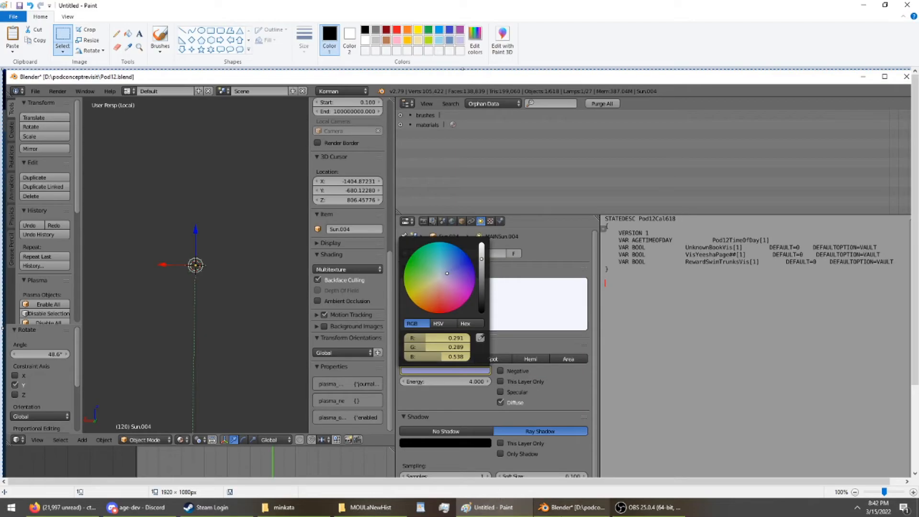
pyautogui.click(571, 507)
pyautogui.click(473, 304)
pyautogui.click(460, 269)
pyautogui.press('BackSpace')
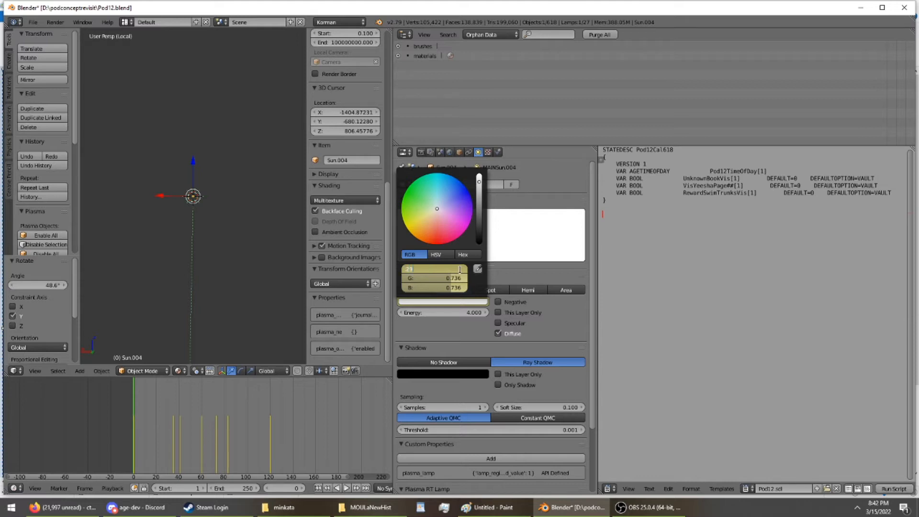
pyautogui.press('Return')
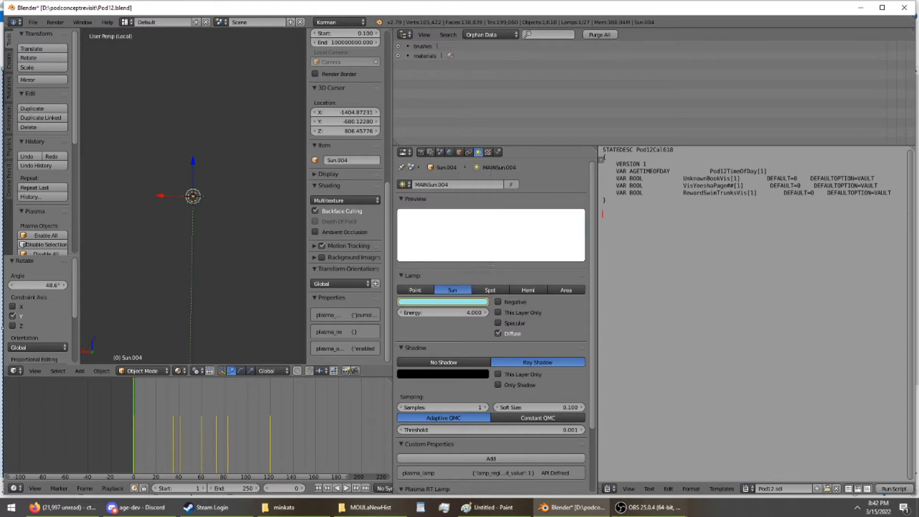
# Set the light color's green value to 0.289 at frame 0, matching the reference in Paint.
pyautogui.click(503, 511)
pyautogui.click(571, 508)
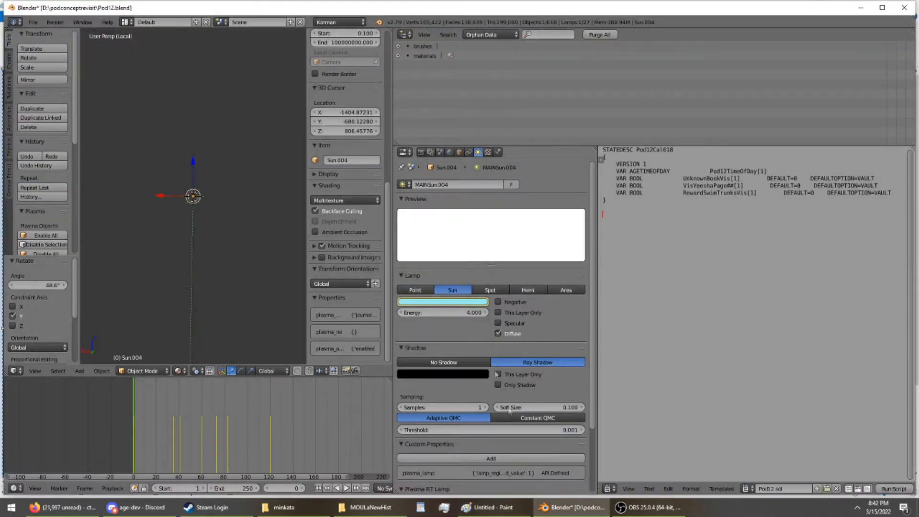
pyautogui.click(466, 303)
pyautogui.click(454, 278)
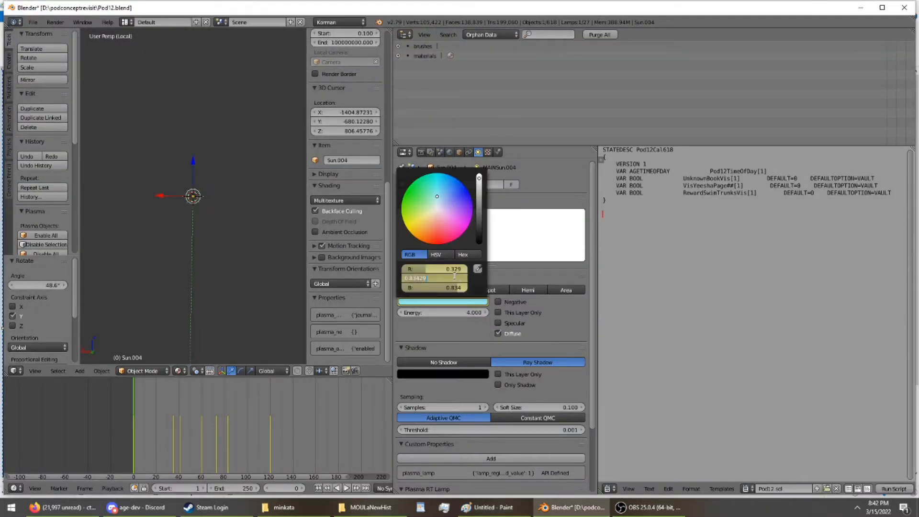
pyautogui.write('.289')
pyautogui.press('Return')
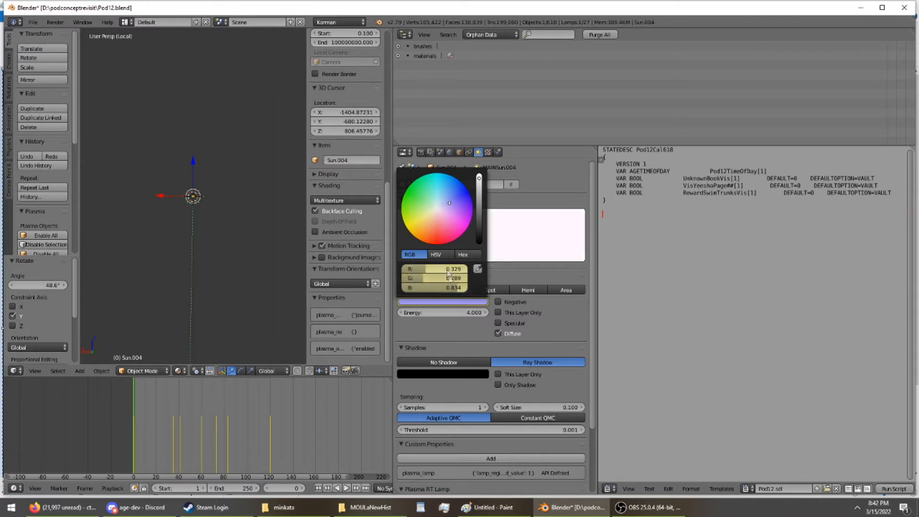
# Check the reference screenshot in Paint again, and set the light color's blue value to 0.538 at frame 0.
pyautogui.click(493, 508)
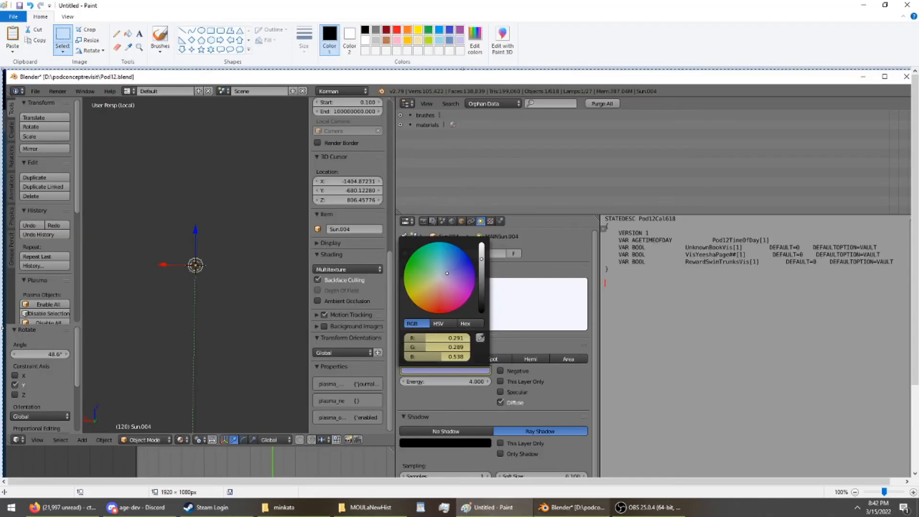
pyautogui.click(550, 508)
pyautogui.click(500, 507)
pyautogui.click(550, 509)
pyautogui.click(448, 302)
pyautogui.click(441, 288)
pyautogui.press('BackSpace')
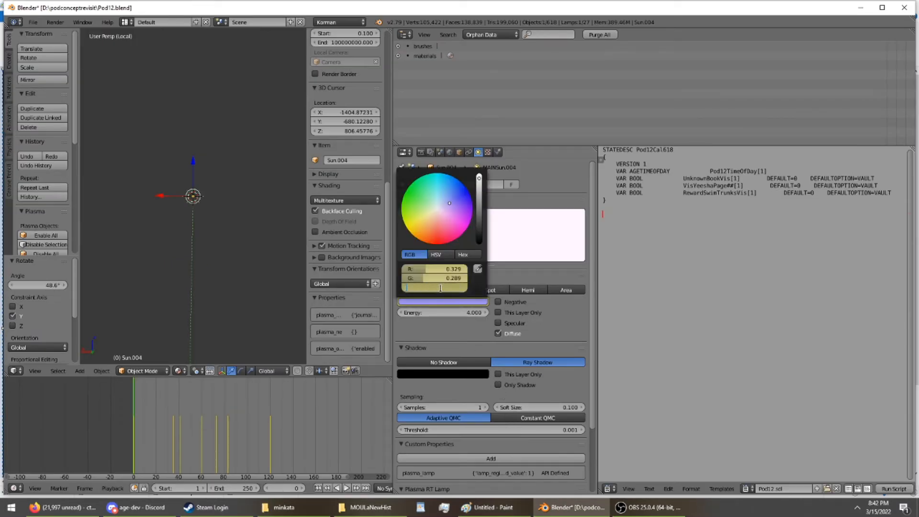
pyautogui.write('538')
pyautogui.press('Return')
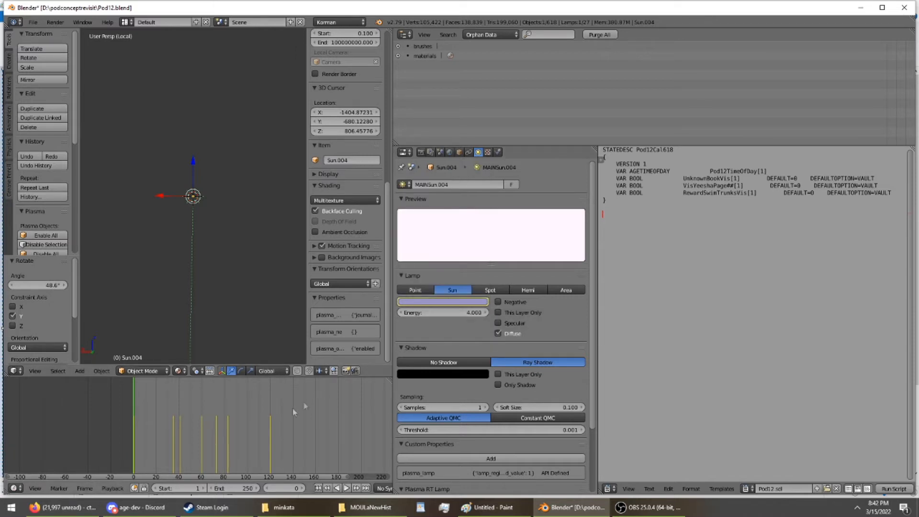
# Examine how the lamp's light color changes between frames 41 and 49.
pyautogui.click(183, 433)
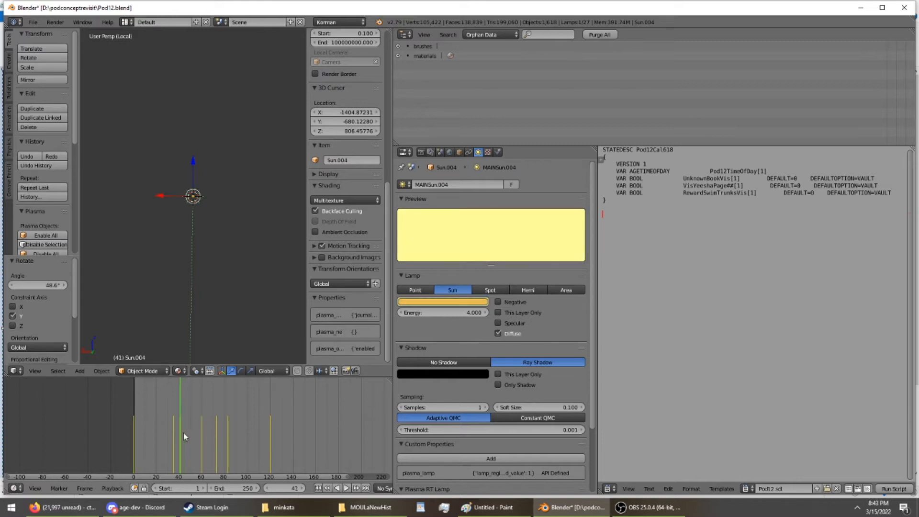
pyautogui.press('Right')
pyautogui.press('Right')
pyautogui.press('Right')
pyautogui.press('Right')
pyautogui.press('Right')
pyautogui.press('Right')
pyautogui.press('Right')
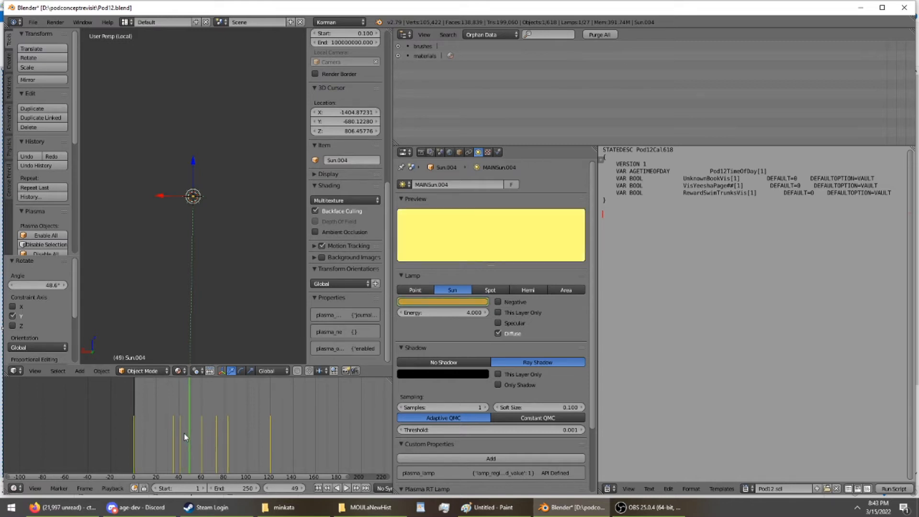
pyautogui.click(184, 433)
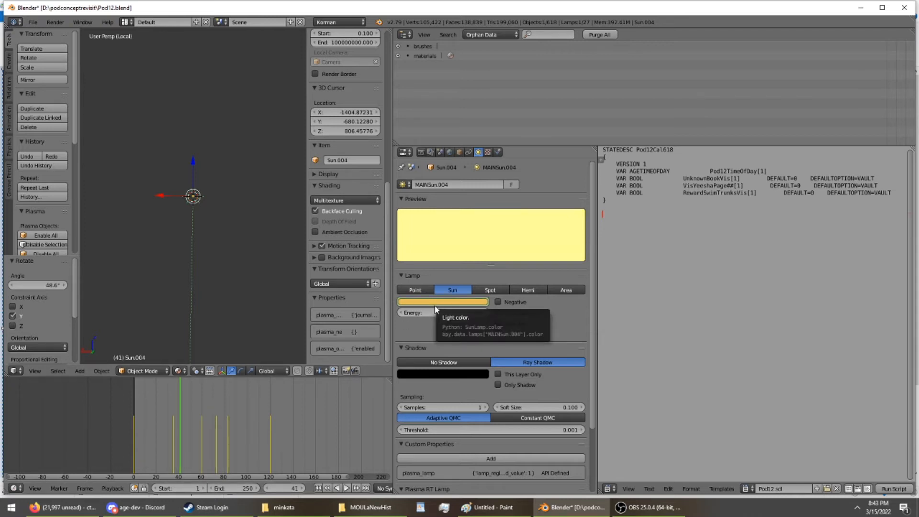
# Delete the lamp's light color keyframes at frames 35 and 41, and advance to the keyframe at frame 83.
pyautogui.press('Left')
pyautogui.press('Left')
pyautogui.press('Left')
pyautogui.press('Left')
pyautogui.press('Left')
pyautogui.press('Left')
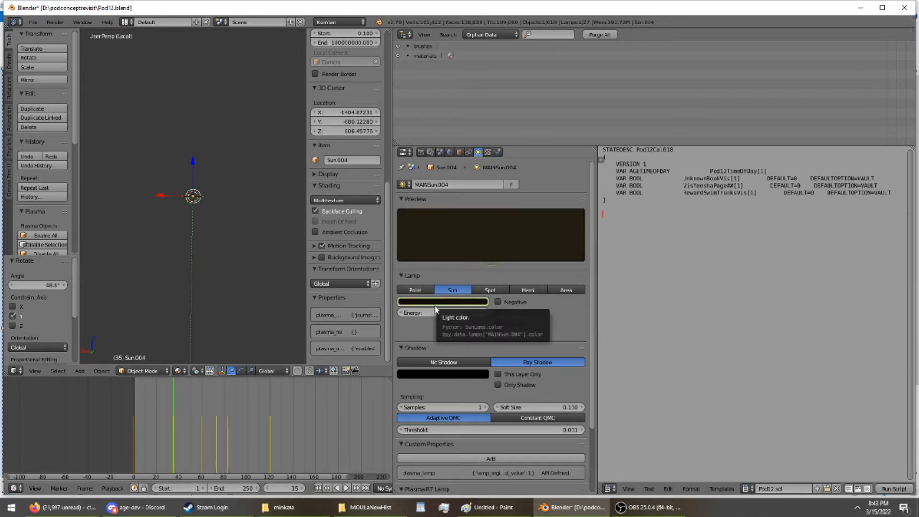
pyautogui.press('Right')
pyautogui.press('Right')
pyautogui.press('Right')
pyautogui.press('Right')
pyautogui.press('Right')
pyautogui.press('Right')
pyautogui.press('Right')
pyautogui.press('Right')
pyautogui.press('Right')
pyautogui.press('Right')
pyautogui.press('Right')
pyautogui.press('Right')
pyautogui.press('Right')
pyautogui.press('Right')
pyautogui.press('Right')
pyautogui.press('Right')
pyautogui.press('Right')
pyautogui.press('Right')
pyautogui.press('Right')
pyautogui.press('Right')
pyautogui.press('Right')
pyautogui.press('Right')
pyautogui.press('Right')
pyautogui.press('Right')
pyautogui.press('Right')
pyautogui.press('Right')
pyautogui.press('Right')
pyautogui.press('Right')
pyautogui.press('Right')
pyautogui.press('Right')
pyautogui.press('Right')
pyautogui.press('Right')
pyautogui.press('Right')
pyautogui.press('Right')
pyautogui.press('Left')
pyautogui.press('Left')
pyautogui.press('Left')
pyautogui.press('Left')
pyautogui.press('Left')
pyautogui.press('Left')
pyautogui.press('Left')
pyautogui.press('Left')
pyautogui.press('Left')
pyautogui.press('Left')
pyautogui.press('Left')
pyautogui.press('Left')
pyautogui.press('Left')
pyautogui.press('Left')
pyautogui.press('Left')
pyautogui.press('Left')
pyautogui.press('Left')
pyautogui.press('Left')
pyautogui.press('Left')
pyautogui.press('Left')
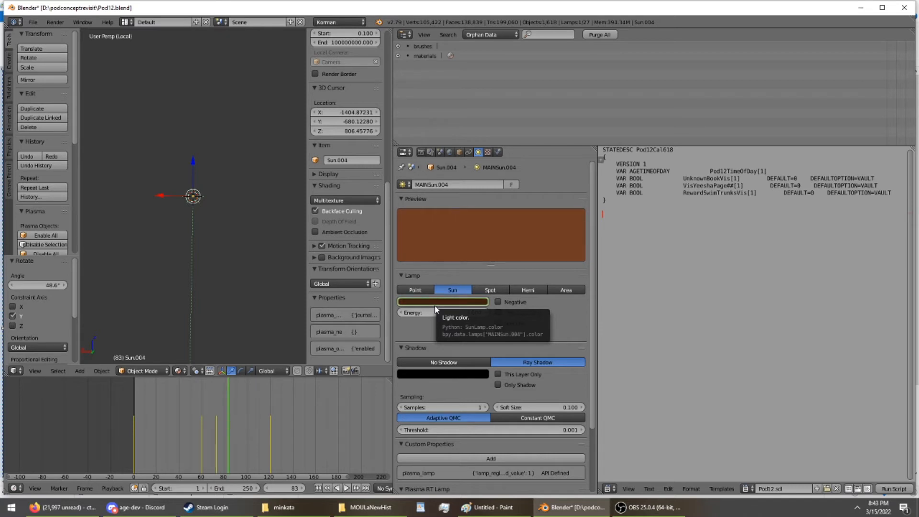
# Delete the lamp's light color keyframe at frame 83, and step back through the timeline to frame 59.
pyautogui.press('Right')
pyautogui.press('Right')
pyautogui.press('Right')
pyautogui.press('Right')
pyautogui.press('Right')
pyautogui.press('Right')
pyautogui.press('Right')
pyautogui.press('Right')
pyautogui.press('Right')
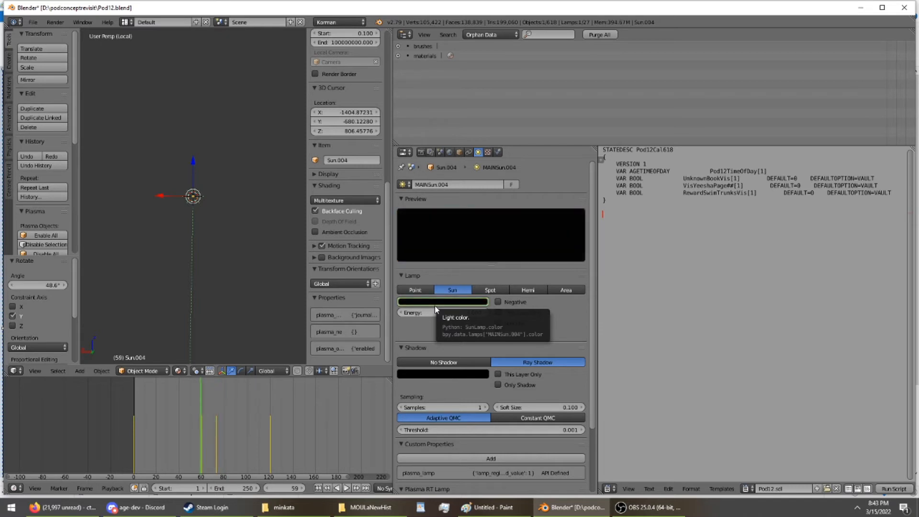
# Delete the lamp's light color keyframe at frame 73, and go back to frame 60.
pyautogui.press('Right')
pyautogui.press('Right')
pyautogui.press('Right')
pyautogui.press('Right')
pyautogui.press('Right')
pyautogui.press('Right')
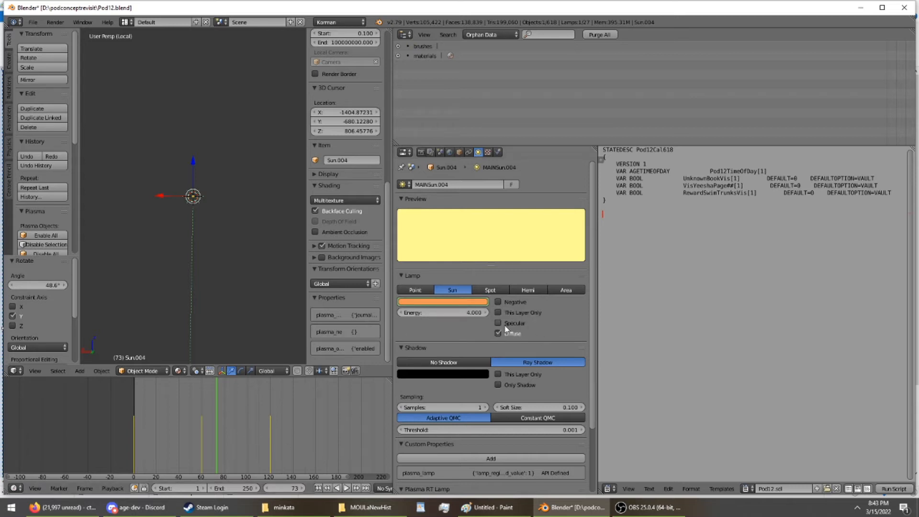
pyautogui.click(201, 428)
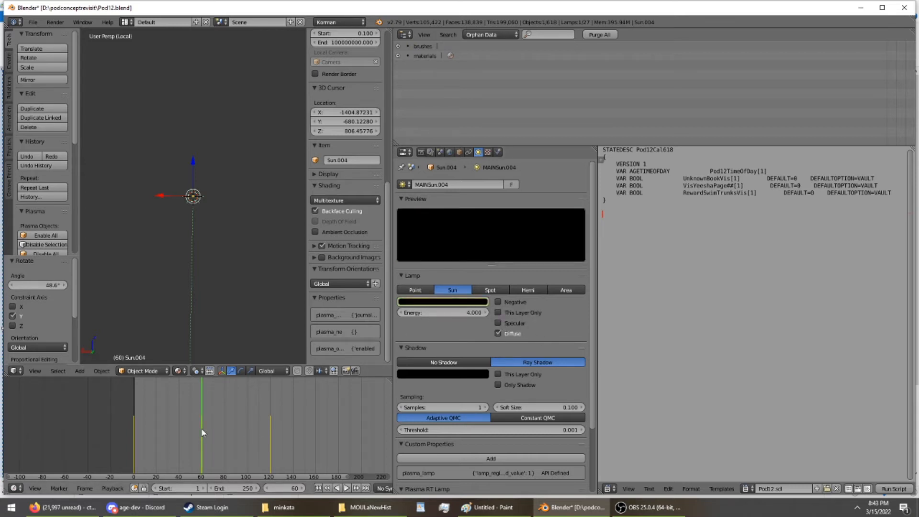
# Insert a light color keyframe for the lamp at frame 89.
pyautogui.press('Right')
pyautogui.press('Right')
pyautogui.press('Right')
pyautogui.press('Right')
pyautogui.press('Right')
pyautogui.press('Right')
pyautogui.press('Right')
pyautogui.press('Right')
pyautogui.press('Right')
pyautogui.press('Right')
pyautogui.press('Right')
pyautogui.press('Right')
pyautogui.press('Right')
pyautogui.press('Right')
pyautogui.press('Right')
pyautogui.press('Right')
pyautogui.press('Right')
pyautogui.press('Right')
pyautogui.press('Right')
pyautogui.press('Right')
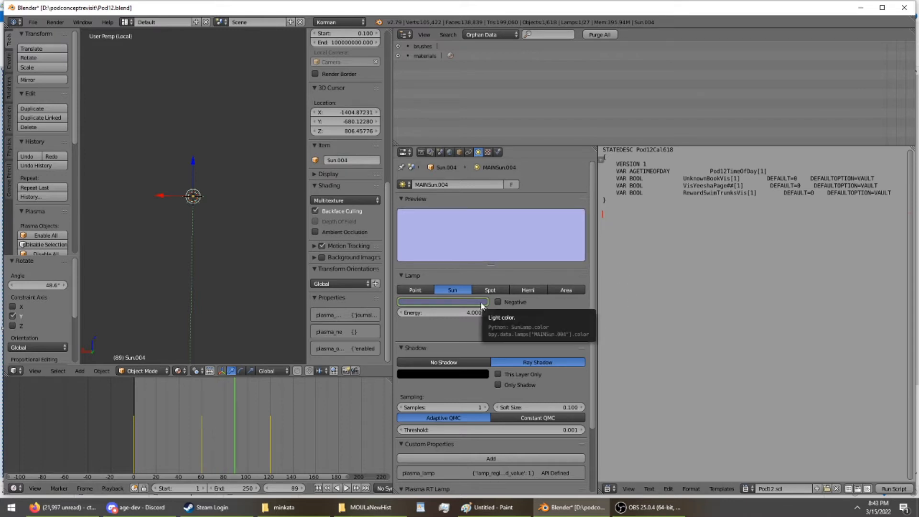
# Insert light color keyframes for the lamp at frames 20 and 41.
pyautogui.click(155, 438)
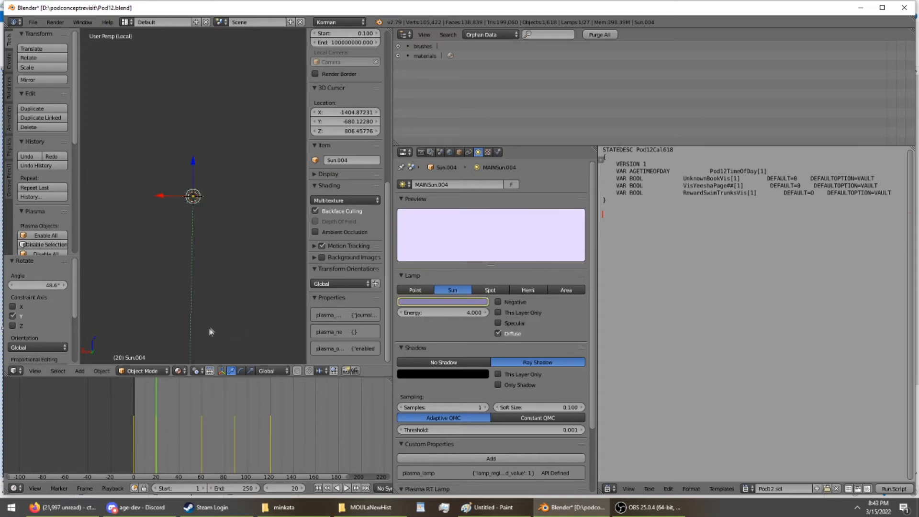
pyautogui.click(179, 444)
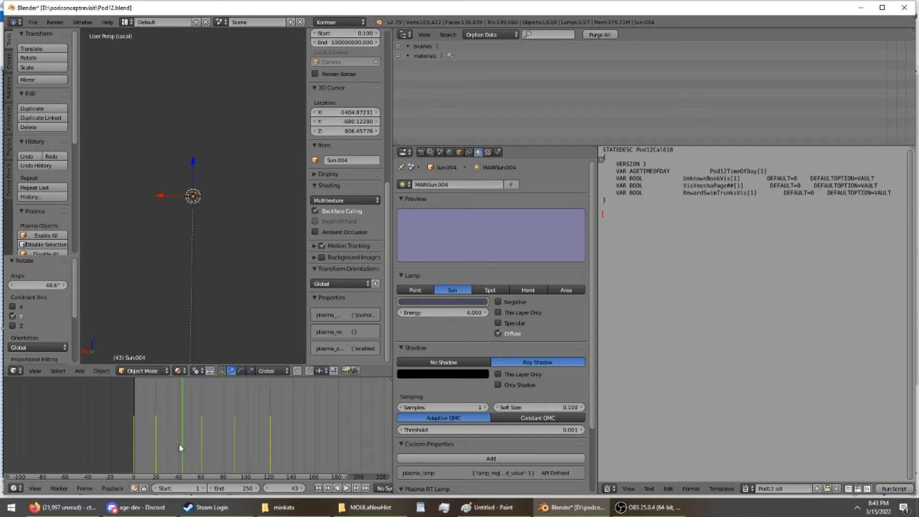
pyautogui.press('Right')
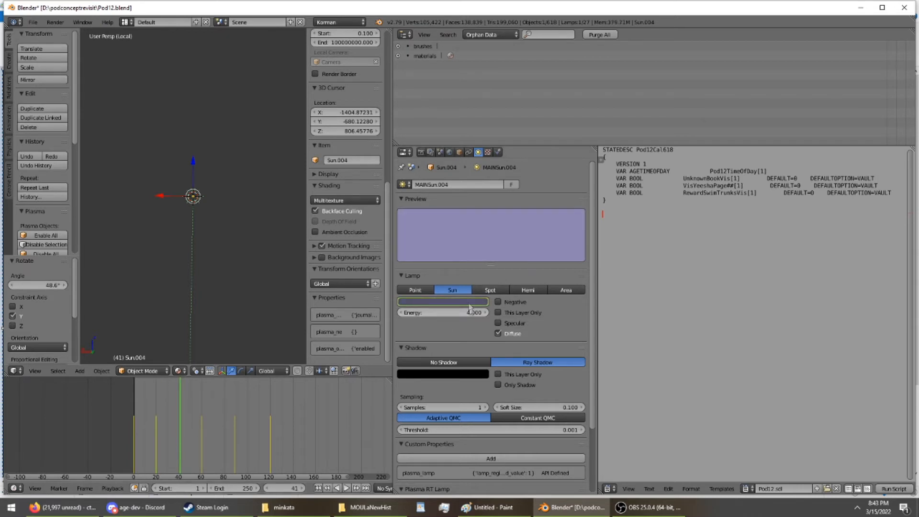
# Insert a light color keyframe for the lamp at frame 108.
pyautogui.moveTo(246, 459); pyautogui.dragTo(247, 457)
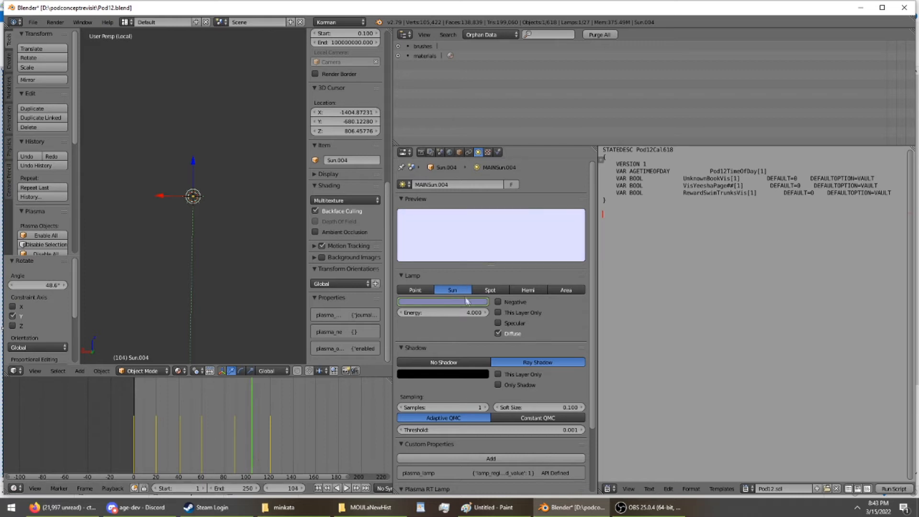
pyautogui.press('Right')
pyautogui.press('Right')
pyautogui.press('Right')
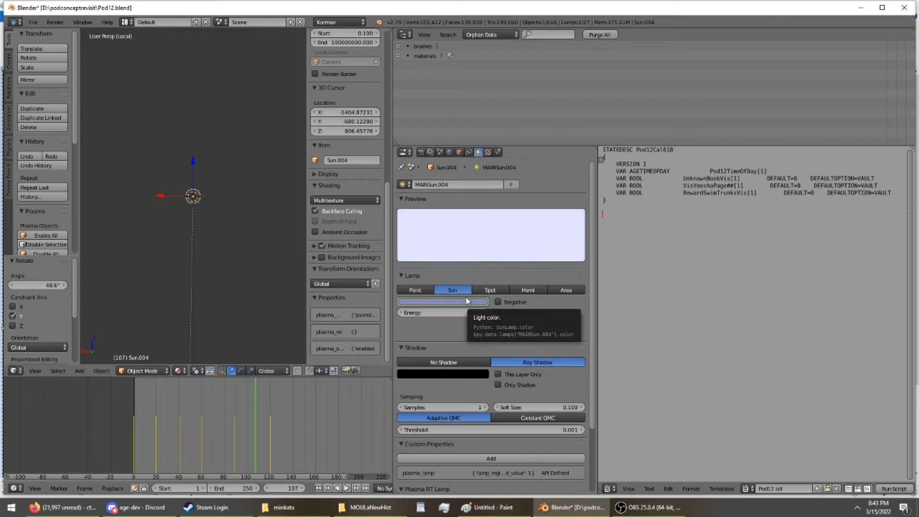
pyautogui.press('Right')
pyautogui.press('i')
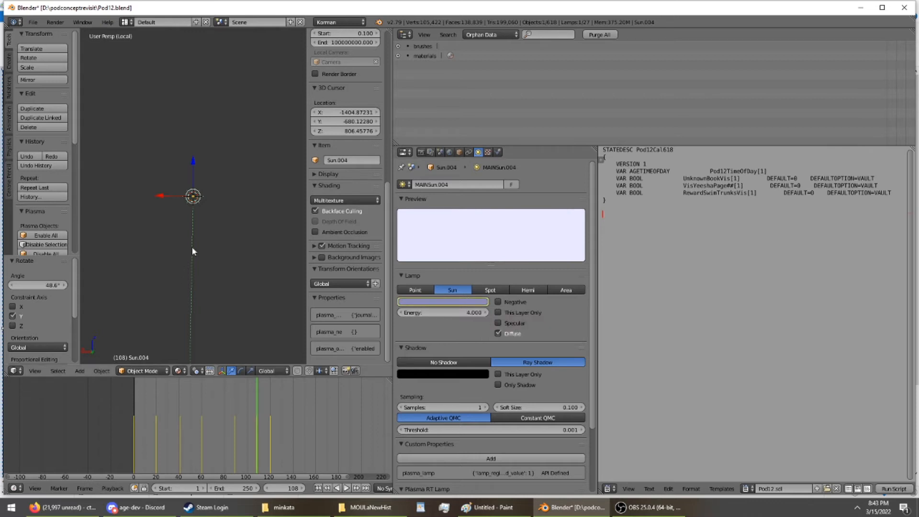
# Leave the isolated local view and move the Sun.004 lamp about 1518 units along the X axis.
pyautogui.press('KP_Divide')
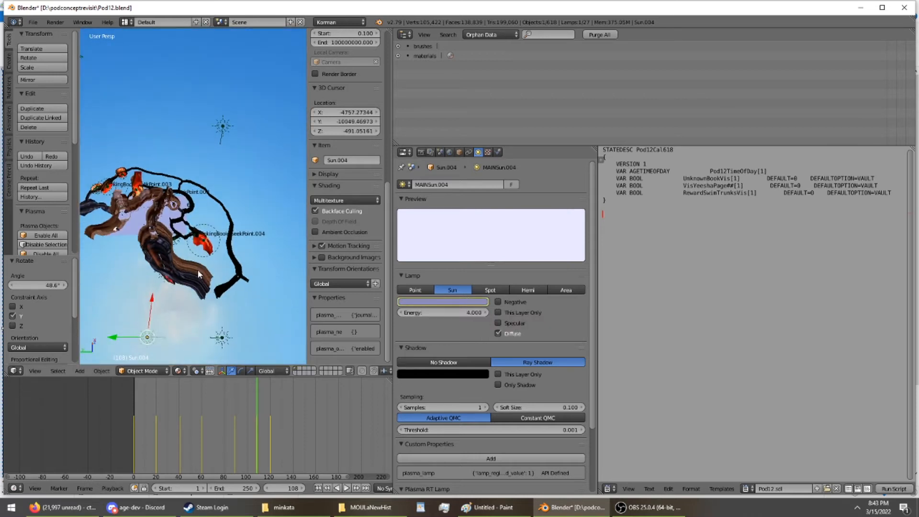
pyautogui.moveTo(150, 305); pyautogui.dragTo(170, 145)
pyautogui.moveTo(171, 146); pyautogui.dragTo(240, 179, button='middle')
pyautogui.scroll(4, 254, 104)
# Examine how the lighting on the pod scene changes across the timeline in both directions, stopping at frame 60.
pyautogui.click(131, 431)
pyautogui.press('Right')
pyautogui.press('Right')
pyautogui.press('Right')
pyautogui.press('Right')
pyautogui.press('Right')
pyautogui.press('Right')
pyautogui.press('Right')
pyautogui.press('Right')
pyautogui.press('Right')
pyautogui.press('Right')
pyautogui.press('Right')
pyautogui.press('Right')
pyautogui.press('Right')
pyautogui.press('Right')
pyautogui.press('Right')
pyautogui.press('Right')
pyautogui.press('Right')
pyautogui.press('Right')
pyautogui.press('Right')
pyautogui.press('Right')
pyautogui.press('Right')
pyautogui.press('Right')
pyautogui.press('Right')
pyautogui.press('Right')
pyautogui.press('Right')
pyautogui.press('Right')
pyautogui.press('Right')
pyautogui.press('Right')
pyautogui.press('Right')
pyautogui.press('Right')
pyautogui.press('Right')
pyautogui.press('Right')
pyautogui.press('Right')
pyautogui.press('Right')
pyautogui.press('Right')
pyautogui.press('Right')
pyautogui.press('Right')
pyautogui.press('Right')
pyautogui.press('Right')
pyautogui.press('Right')
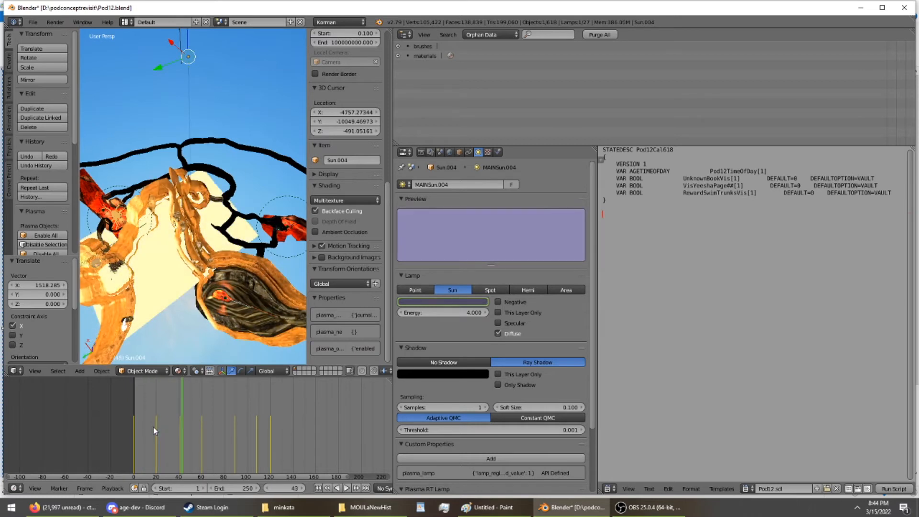
pyautogui.press('Left')
pyautogui.press('Left')
pyautogui.press('Left')
pyautogui.press('Left')
pyautogui.press('Left')
pyautogui.press('Left')
pyautogui.press('Left')
pyautogui.press('Left')
pyautogui.press('Left')
pyautogui.press('Left')
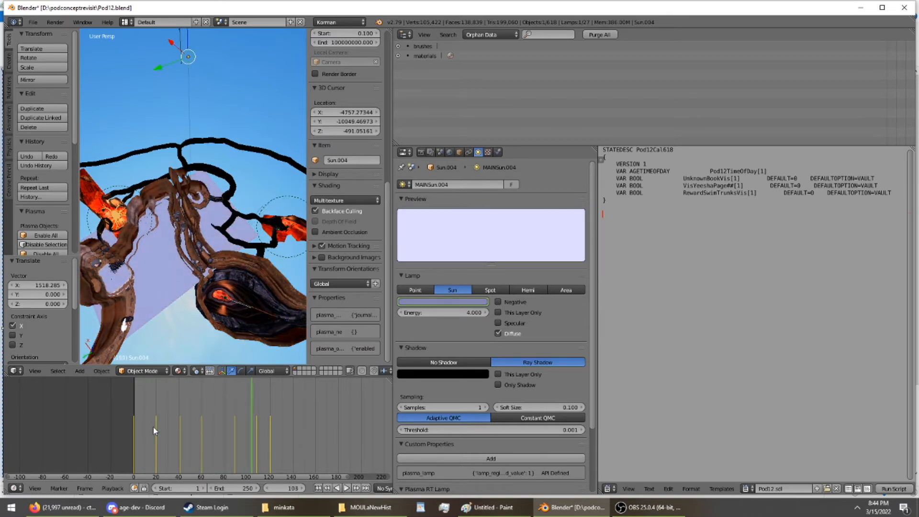
pyautogui.press('Left')
pyautogui.press('Left')
pyautogui.press('Left')
pyautogui.press('Left')
pyautogui.press('Left')
pyautogui.press('Left')
pyautogui.press('Left')
pyautogui.press('Left')
pyautogui.press('Left')
pyautogui.press('Left')
pyautogui.press('Left')
pyautogui.press('Left')
pyautogui.press('Left')
pyautogui.press('Left')
pyautogui.press('Left')
pyautogui.press('Left')
pyautogui.press('Left')
pyautogui.press('Left')
pyautogui.press('Left')
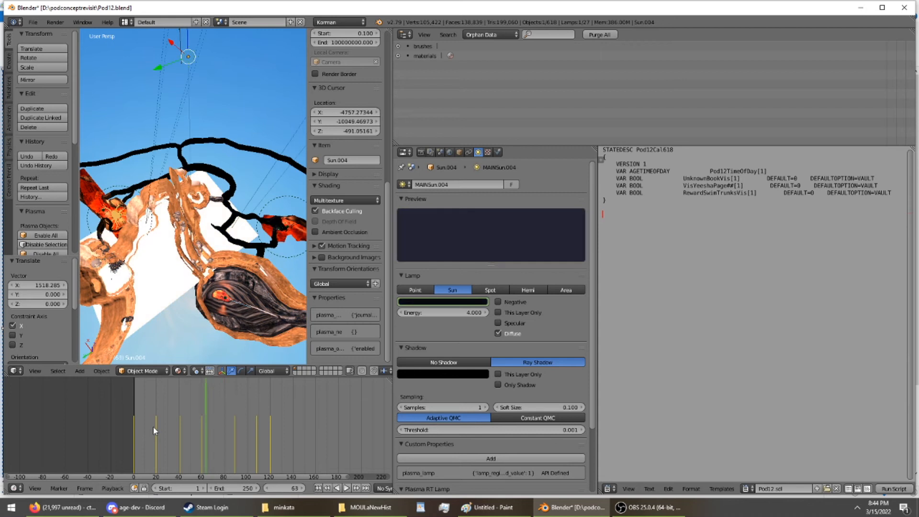
pyautogui.press('Right')
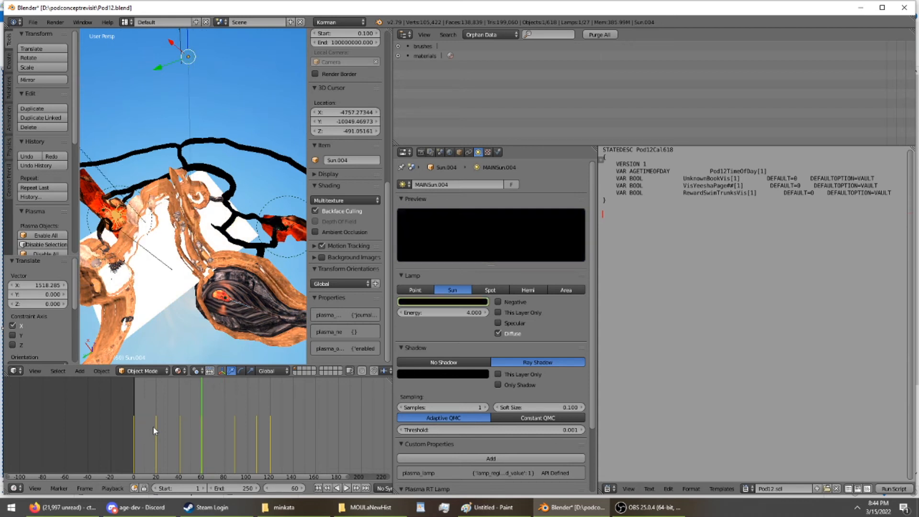
# Save over Pod12.blend and export the age for the uruDestiny game.
pyautogui.hotkey('ctrl', 's')
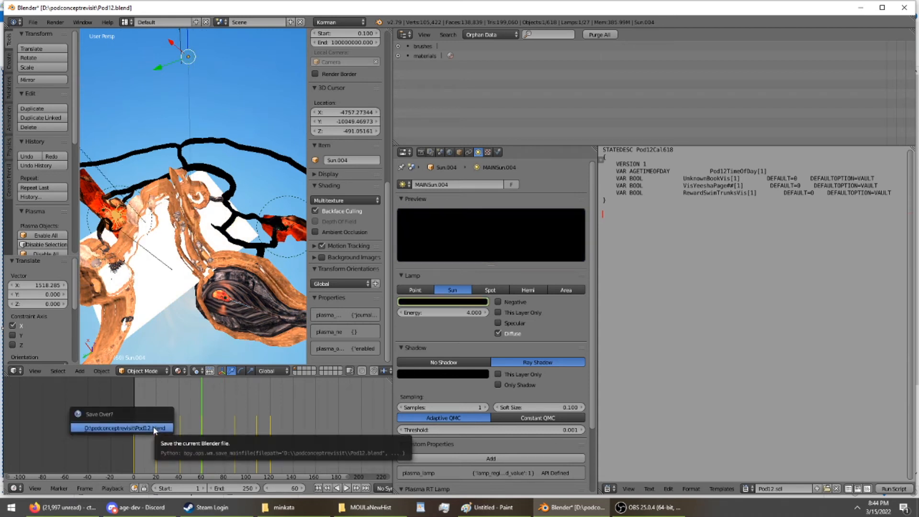
pyautogui.click(153, 427)
pyautogui.click(450, 152)
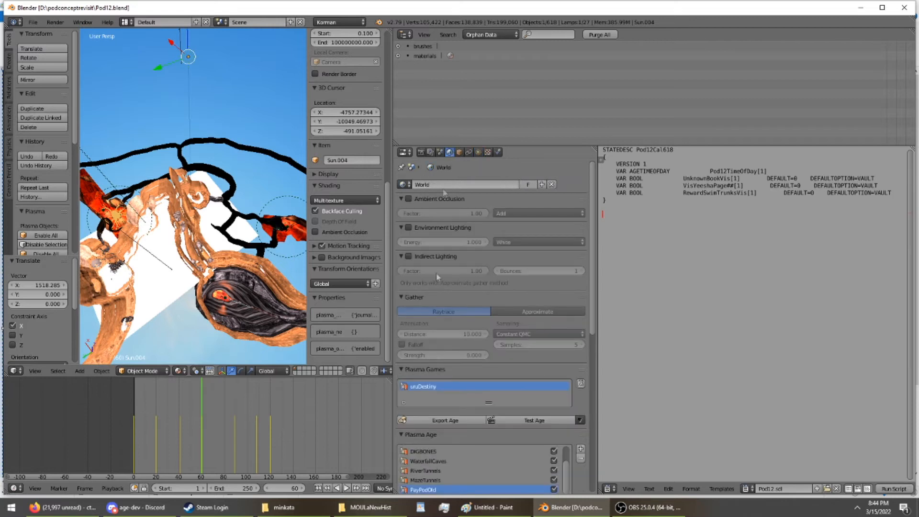
pyautogui.click(453, 420)
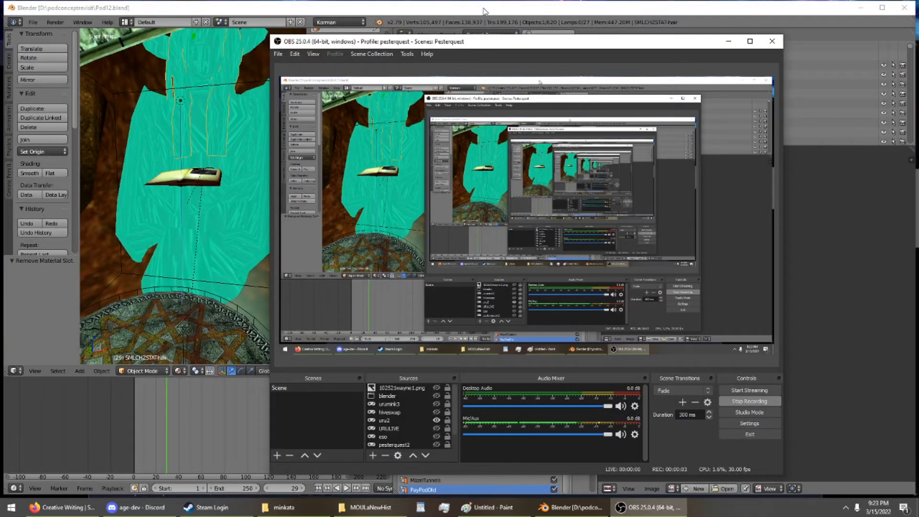
# Return to Blender, turn off Force RT Lighting on the statue's torso and hands, and check the head's lighting settings.
pyautogui.click(484, 11)
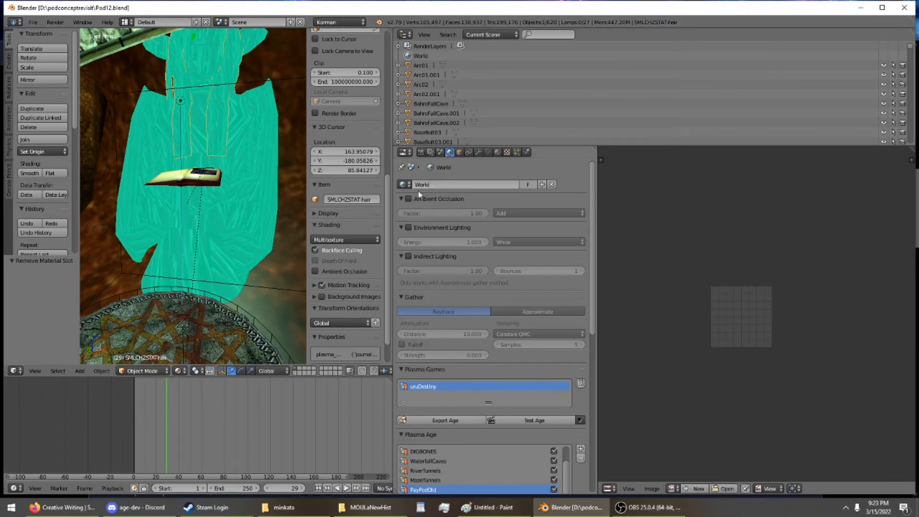
pyautogui.click(527, 152)
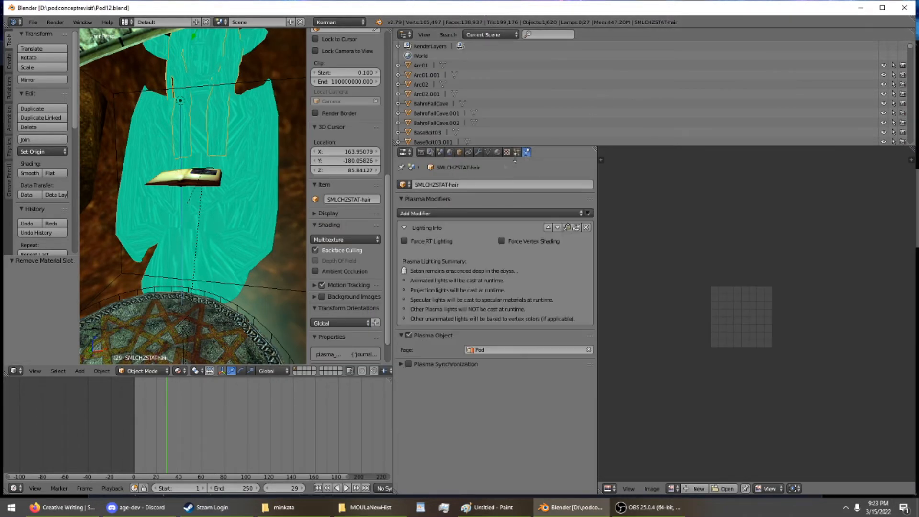
pyautogui.rightClick(235, 161)
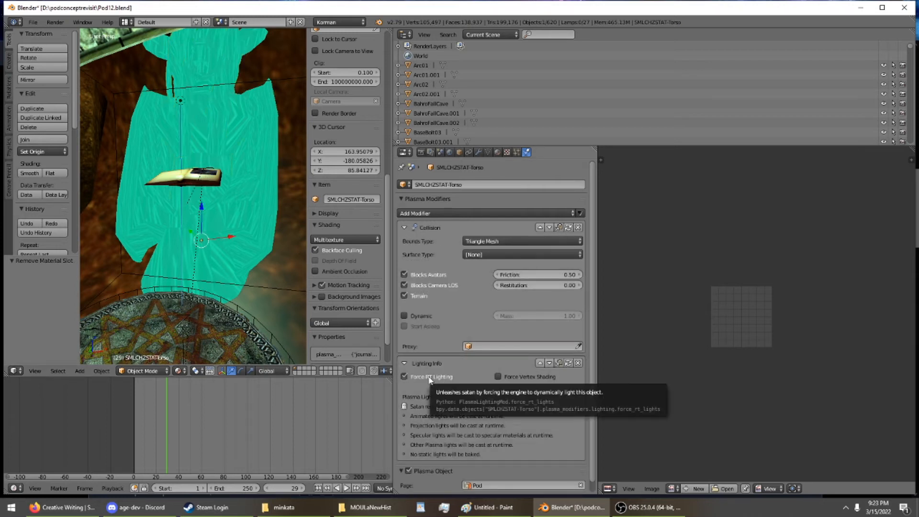
pyautogui.rightClick(224, 189)
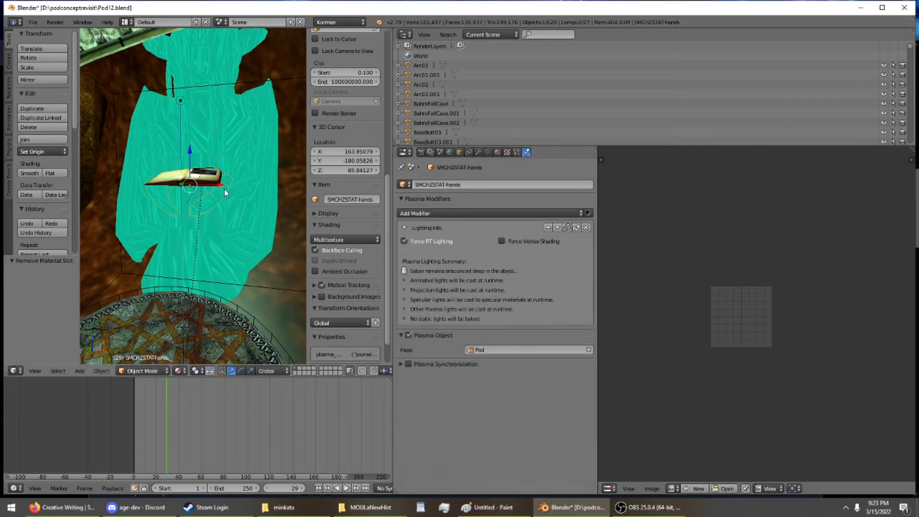
pyautogui.click(424, 242)
pyautogui.rightClick(227, 136)
pyautogui.rightClick(231, 134)
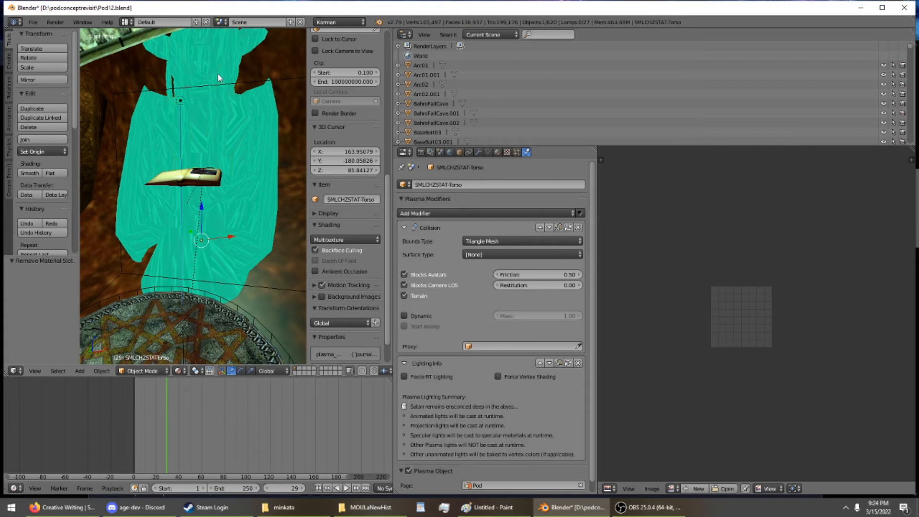
pyautogui.rightClick(208, 63)
pyautogui.rightClick(207, 62)
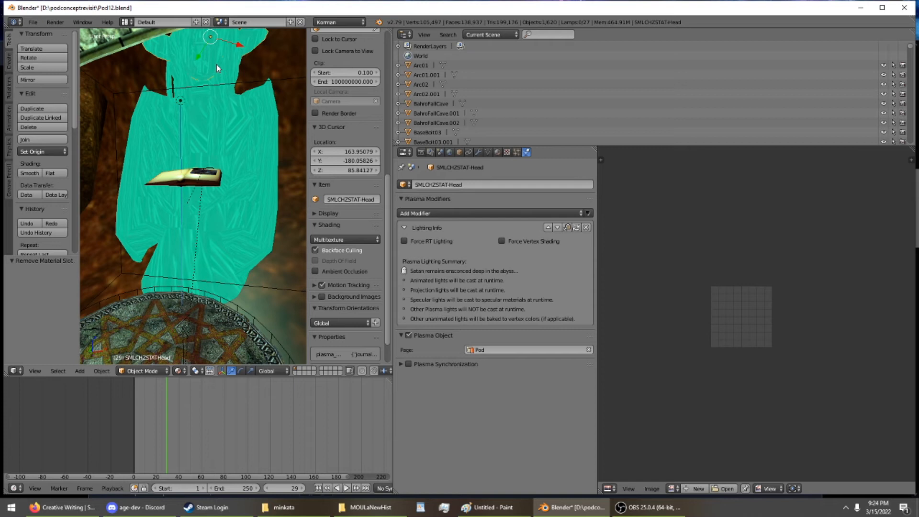
# Save the statue lighting changes over Pod12.blend and export the age again.
pyautogui.hotkey('ctrl', 's')
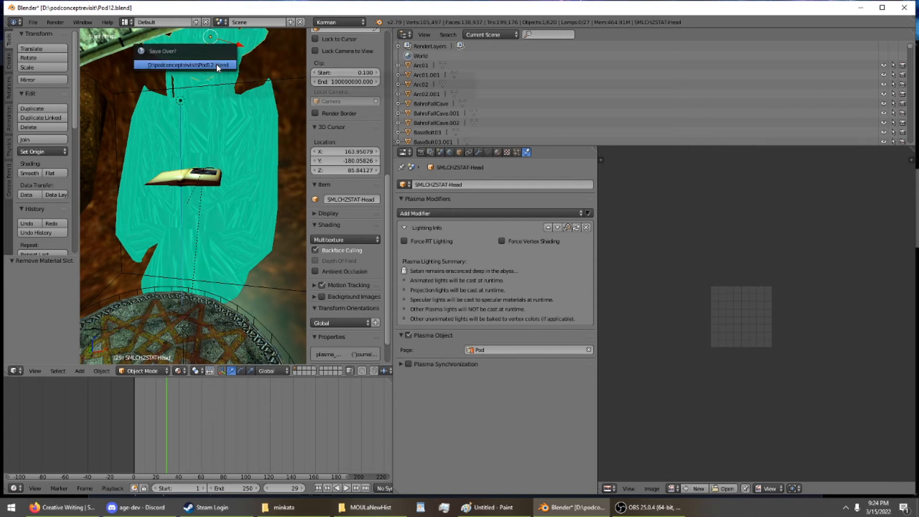
pyautogui.click(217, 65)
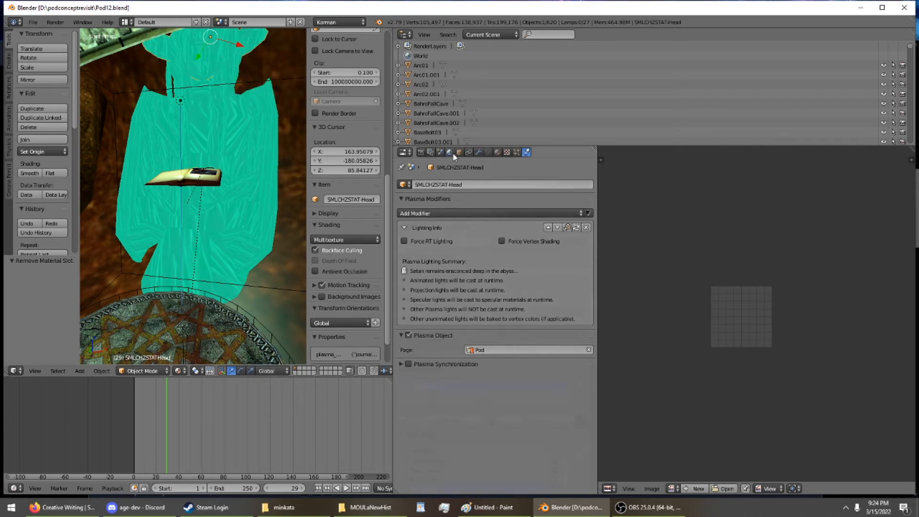
pyautogui.click(450, 153)
pyautogui.click(462, 420)
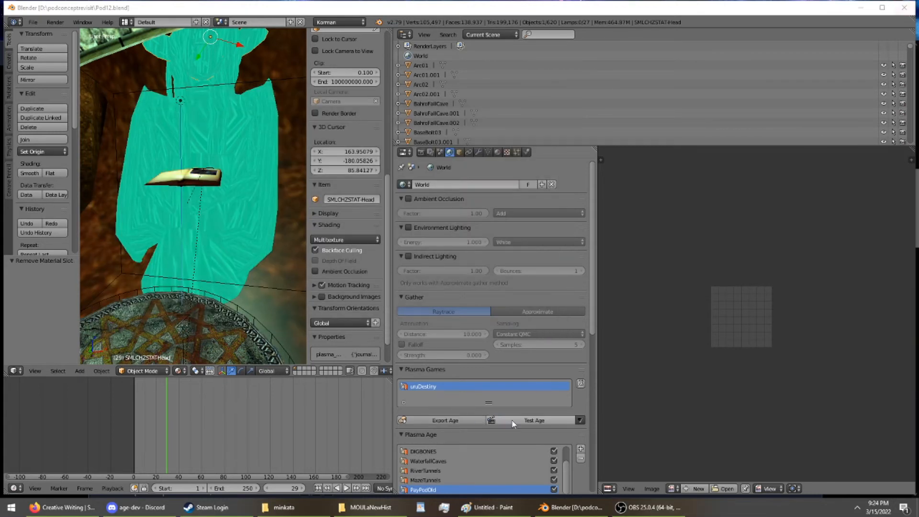
# Launch the age test in Uru Live and switch the avatar to first-person view.
pyautogui.click(580, 421)
pyautogui.click(586, 450)
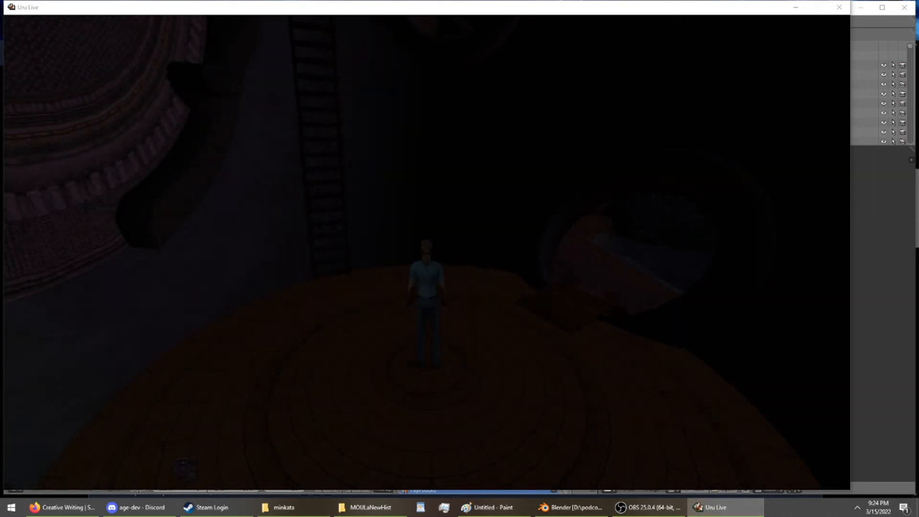
pyautogui.press('Right')
pyautogui.press('F1')
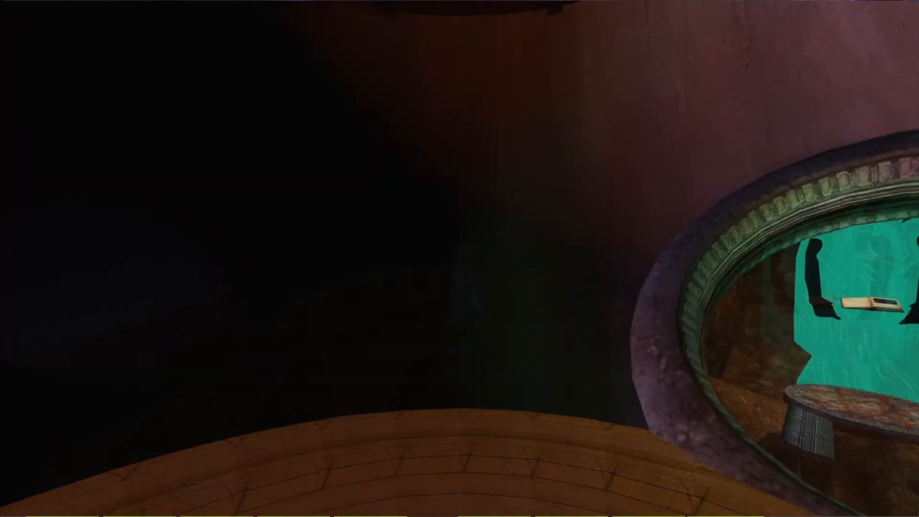
# Walk to the round opening in the pod and inspect the turquoise statue and its book up close.
pyautogui.press('Right')
pyautogui.press('Up')
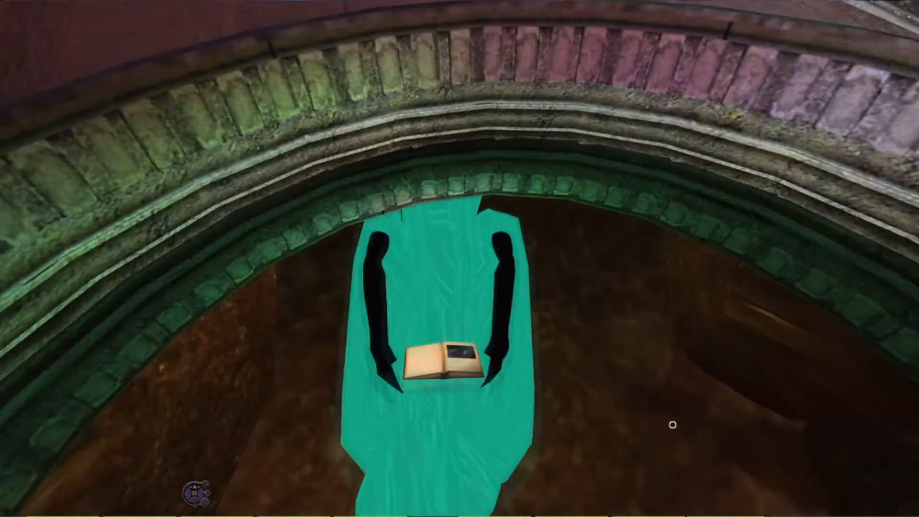
pyautogui.moveTo(673, 424); pyautogui.dragTo(593, 479, button='right')
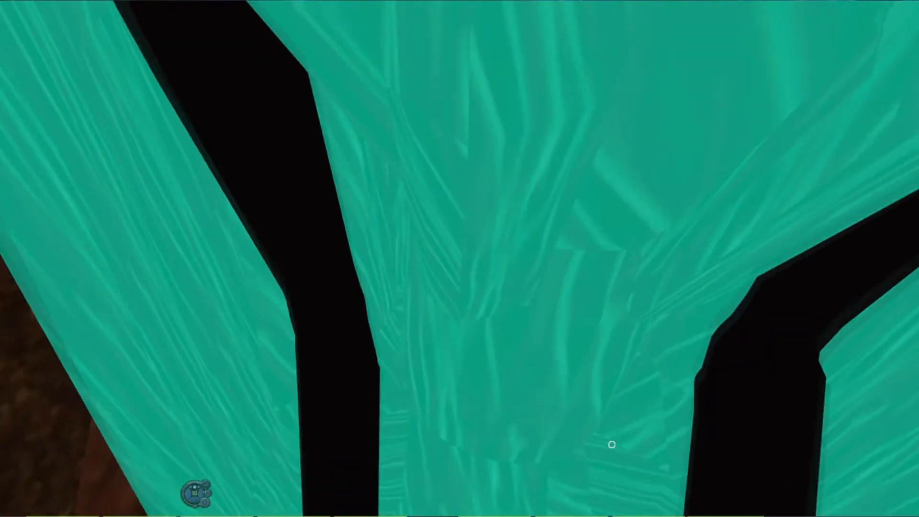
pyautogui.press('Down')
pyautogui.moveTo(612, 445); pyautogui.dragTo(677, 292, button='right')
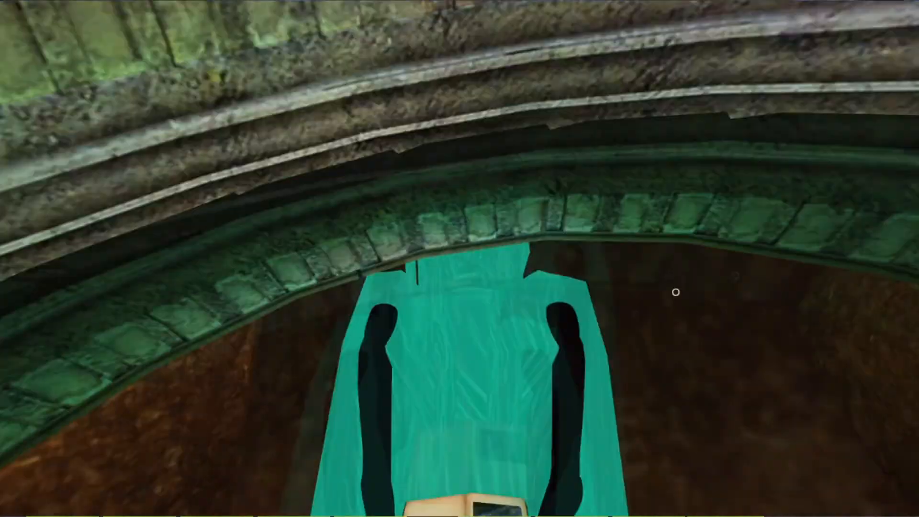